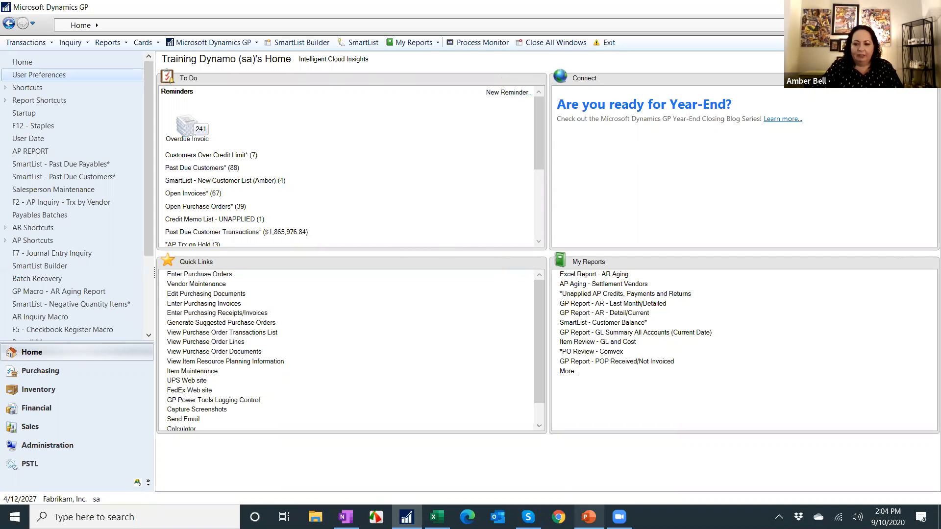
click(590, 516)
click(563, 279)
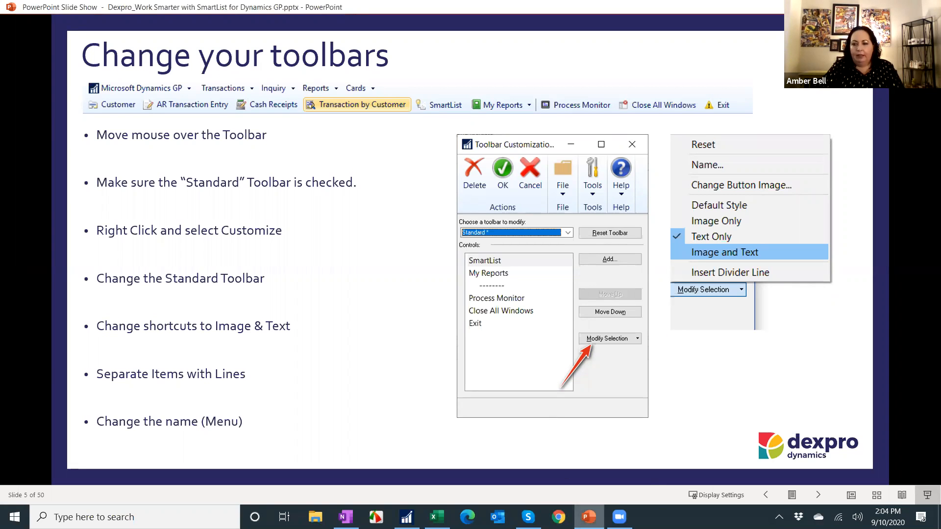
mouse_move(589, 517)
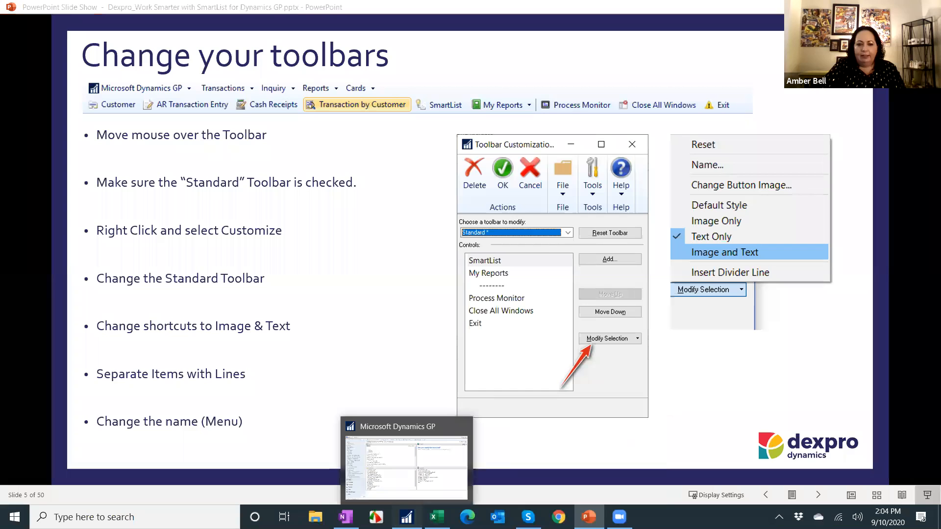
click(406, 517)
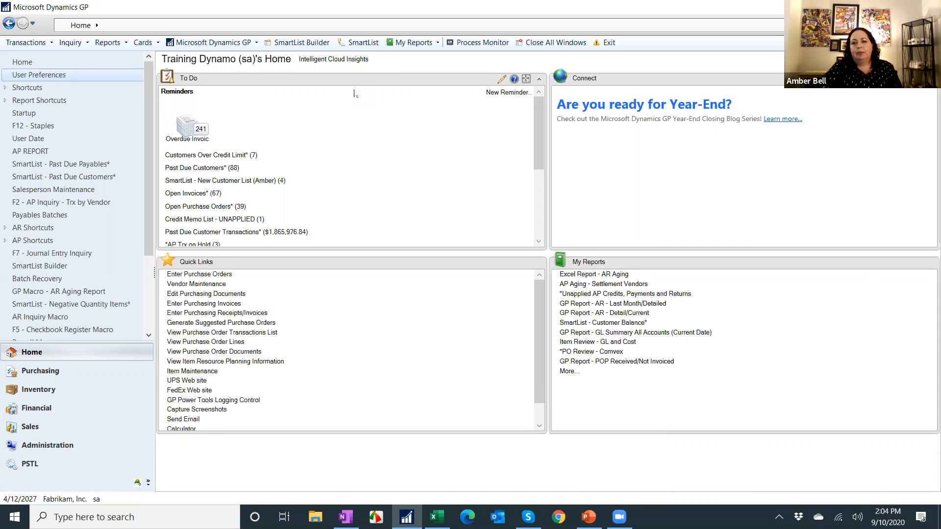
Hide the Custom toolbar and open the toolbar customization window.
right_click(661, 45)
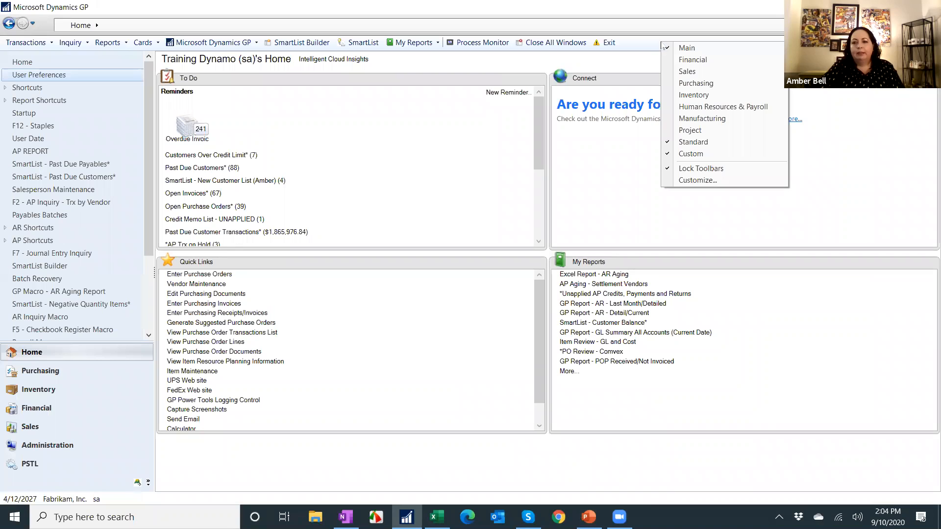
click(692, 154)
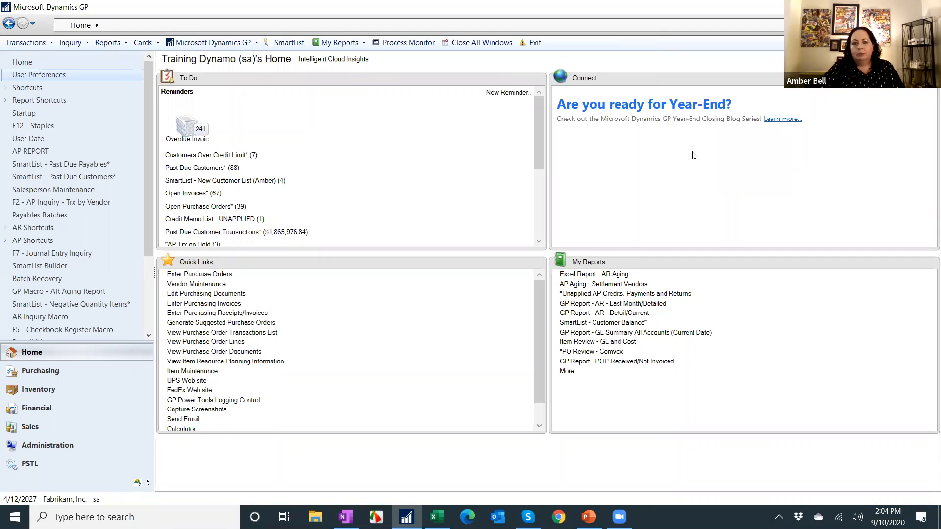
right_click(612, 44)
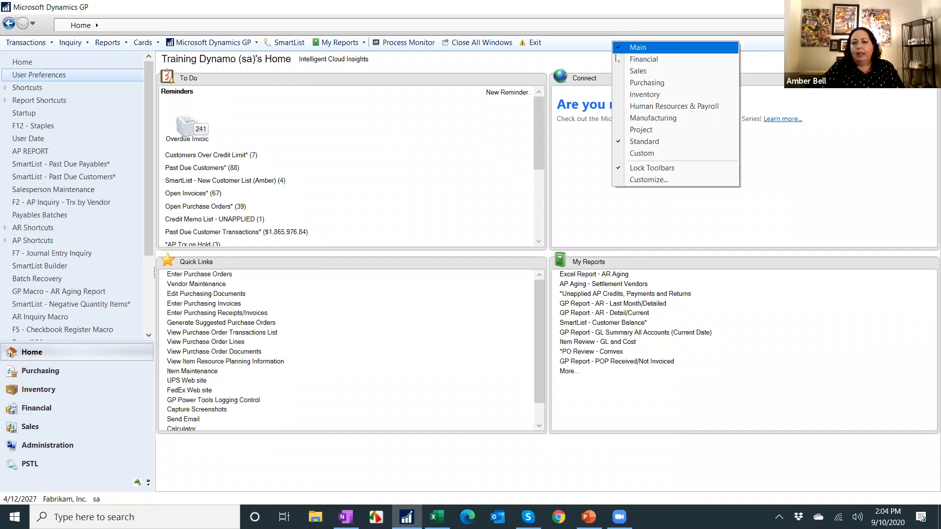
click(650, 179)
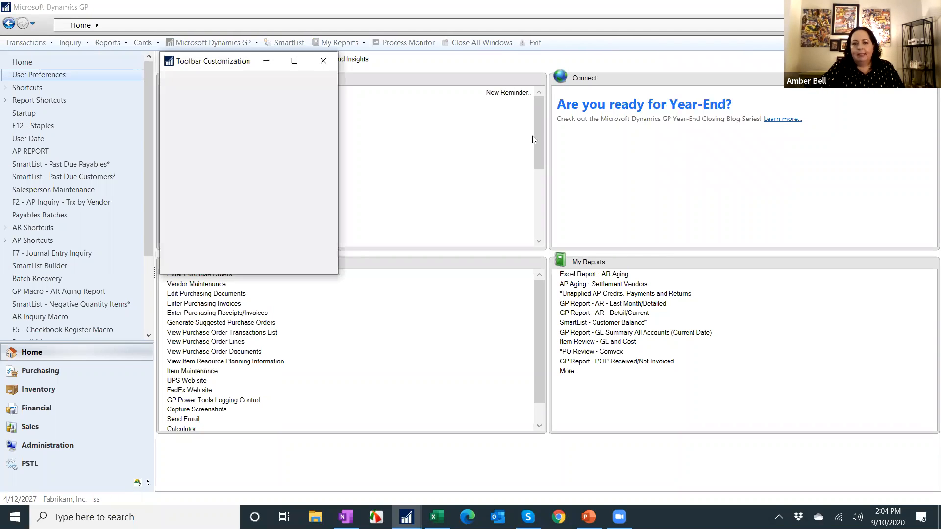
Choose the Standard toolbar and review its controls, such as SmartList, Process Monitor and Close All Windows.
click(233, 144)
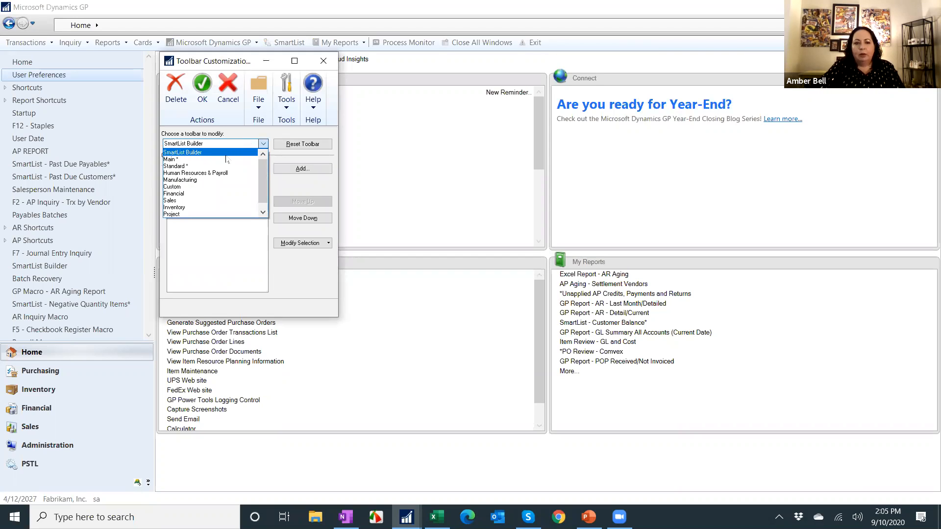
click(215, 166)
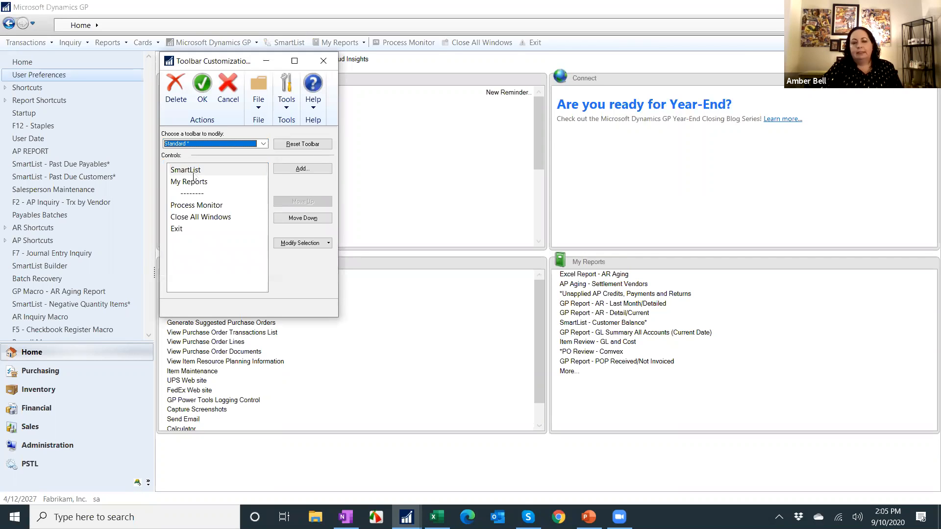
click(199, 172)
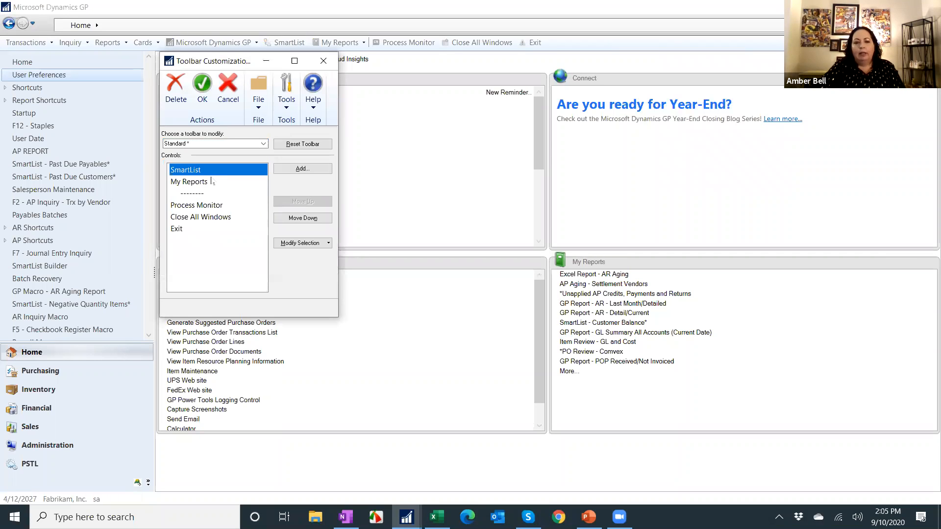
click(294, 244)
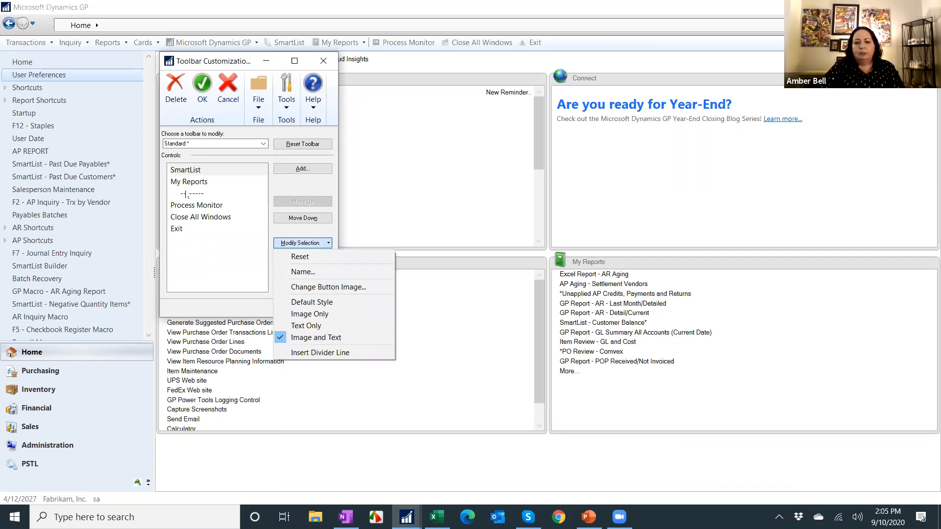
click(230, 204)
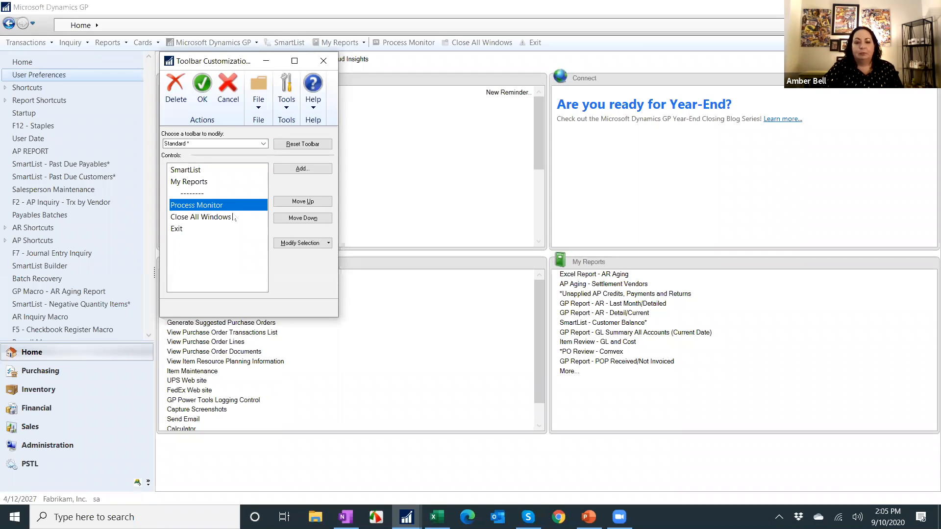
click(204, 217)
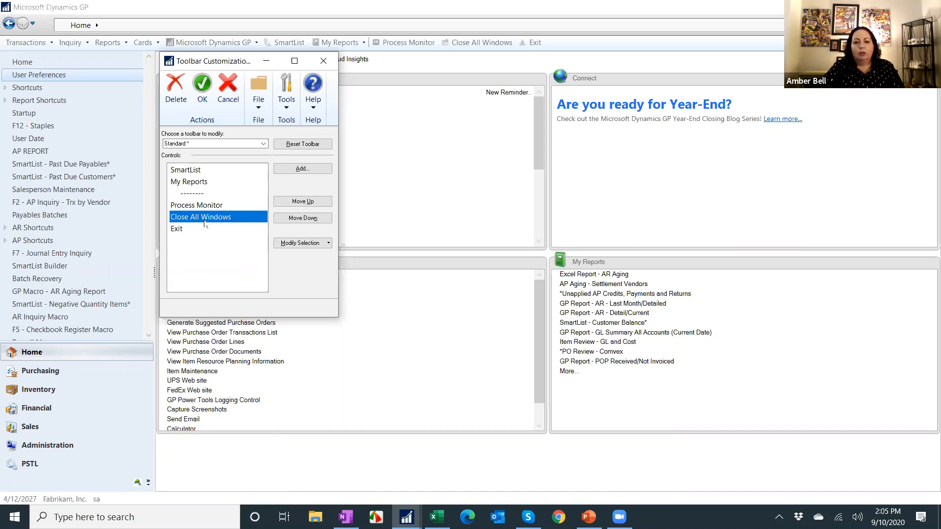
click(302, 244)
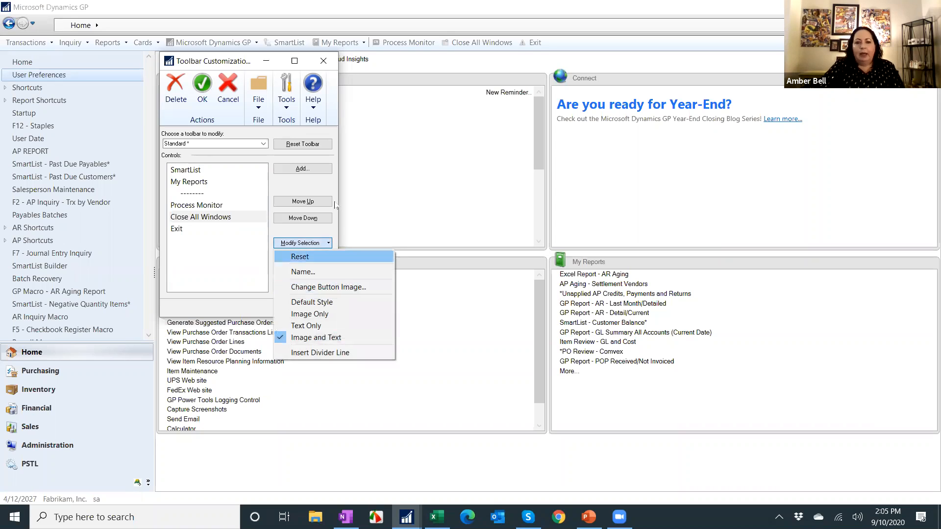
click(319, 158)
click(315, 171)
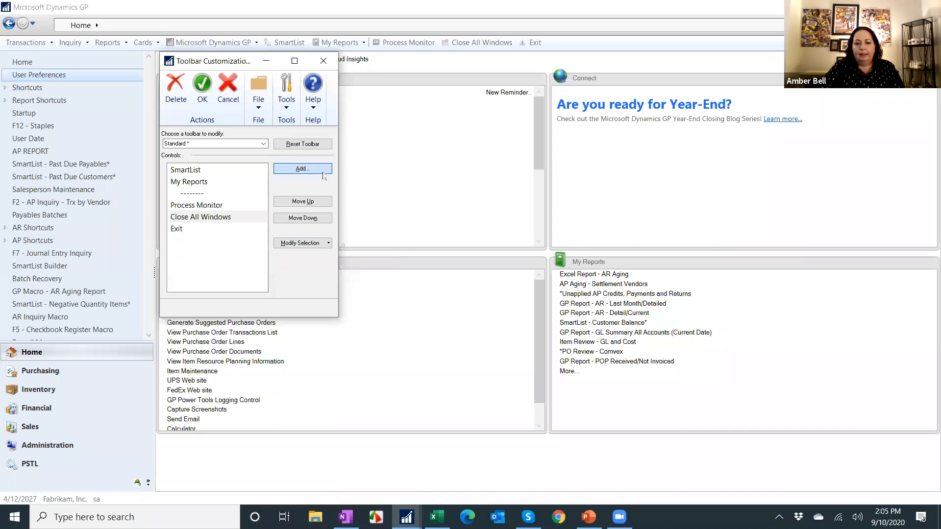
scroll(472, 235, down, 3)
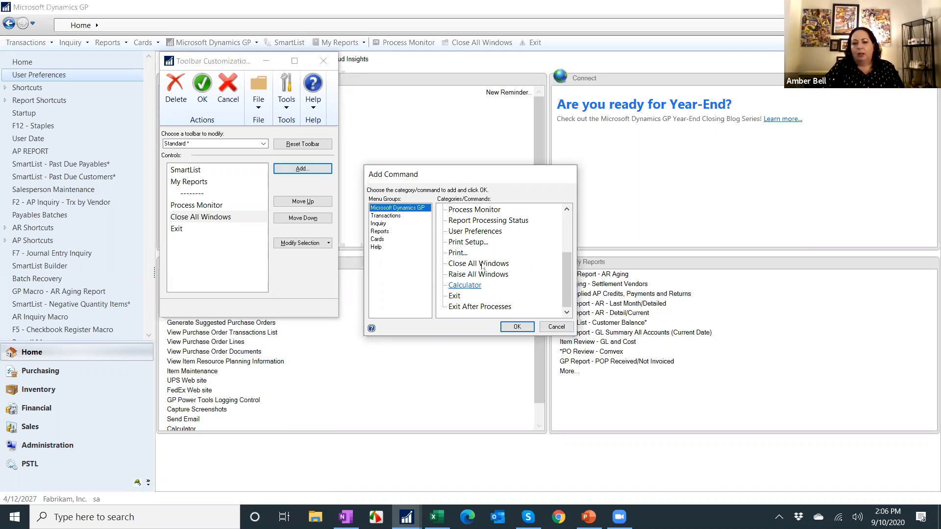
click(543, 326)
click(301, 243)
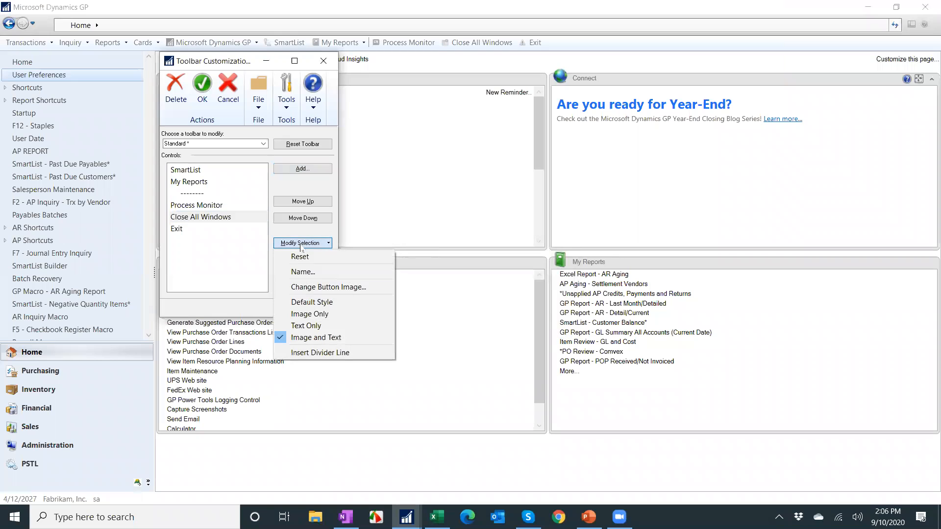
click(330, 288)
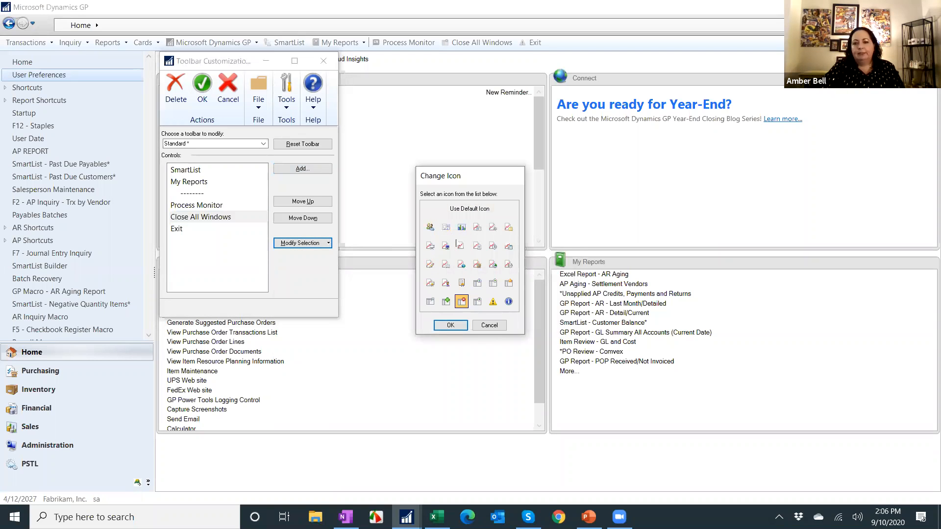
click(489, 325)
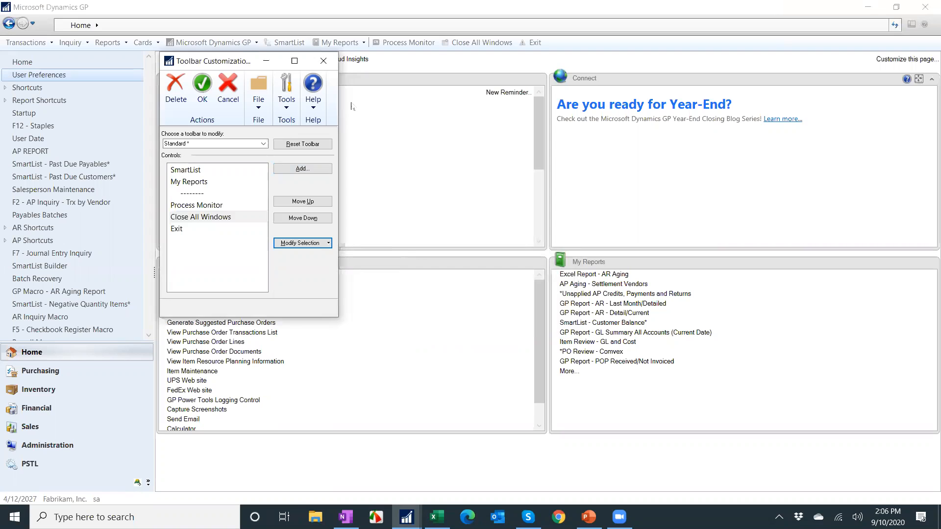
click(323, 60)
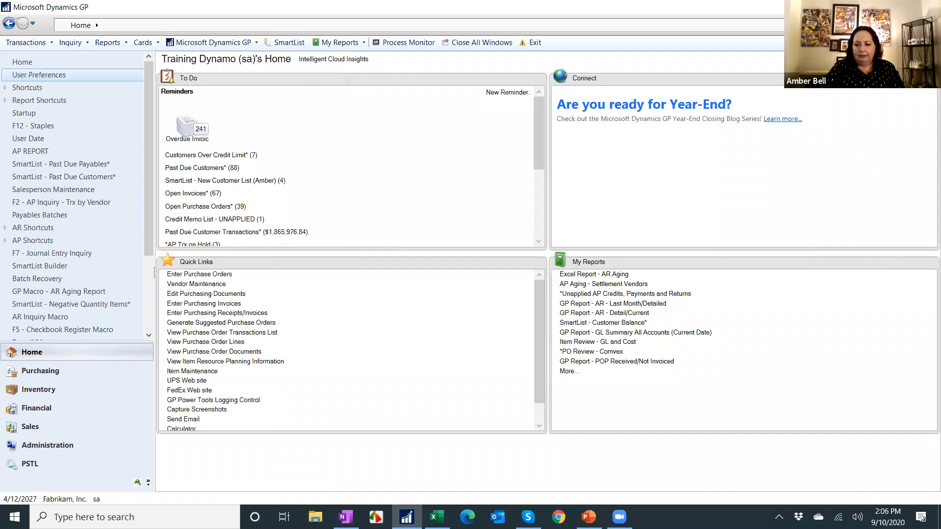
click(589, 517)
click(521, 72)
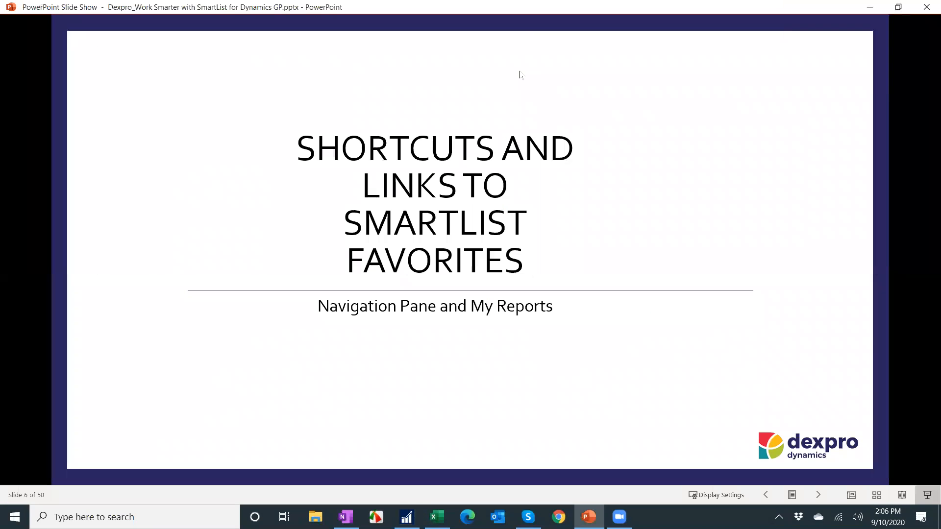
click(526, 158)
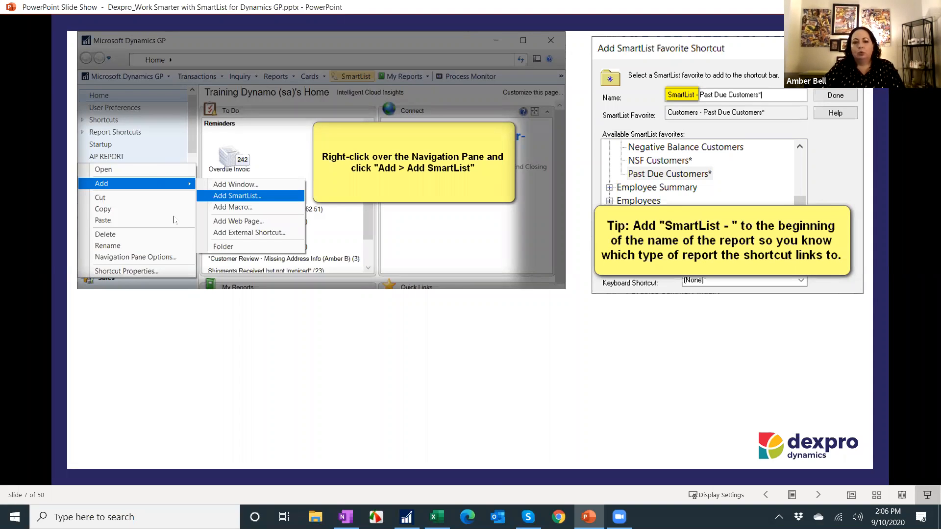
click(407, 517)
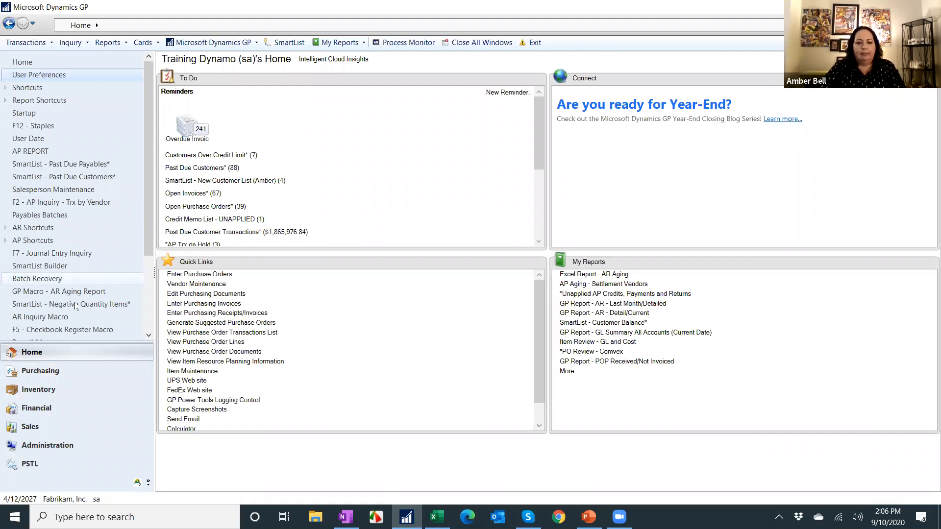
Add a SmartList shortcut to the navigation pane, choosing the Customers – Customer Balance* favorite.
right_click(105, 126)
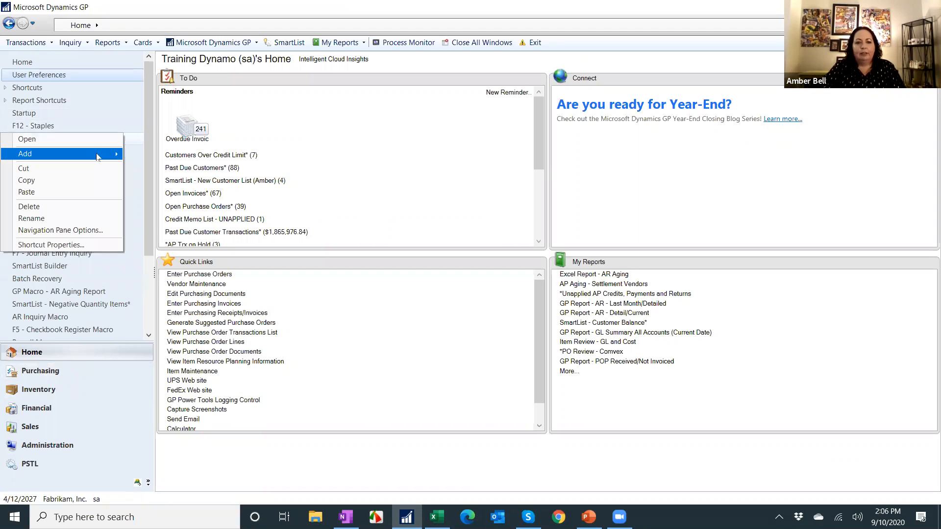
mouse_move(98, 156)
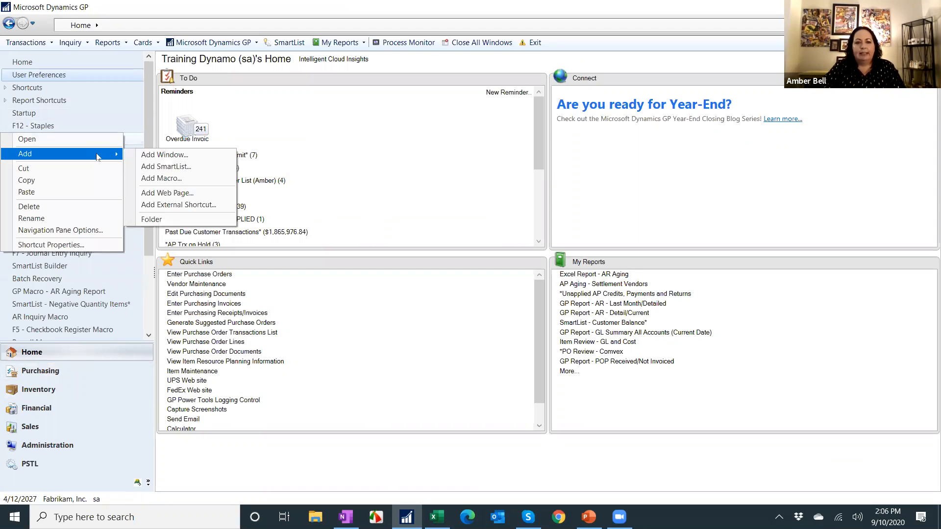
click(203, 164)
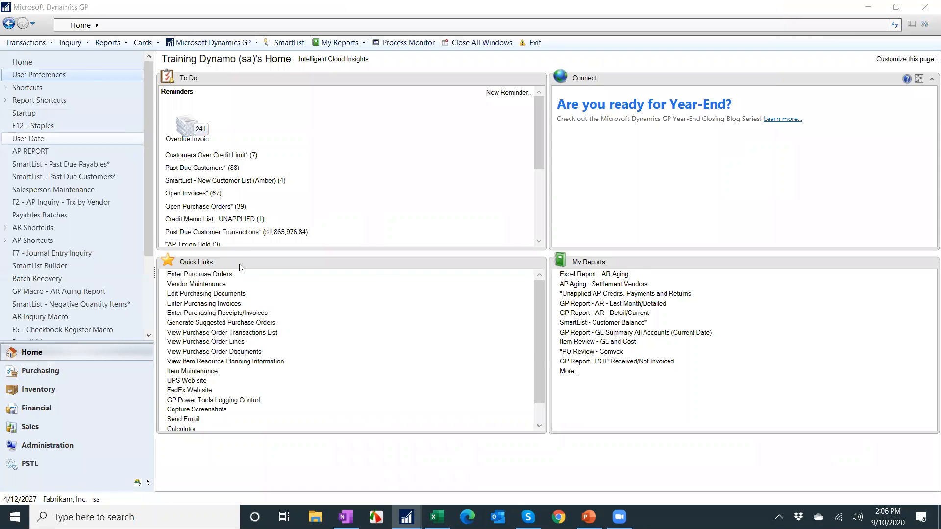
scroll(419, 281, down, 5)
scroll(419, 281, down, 6)
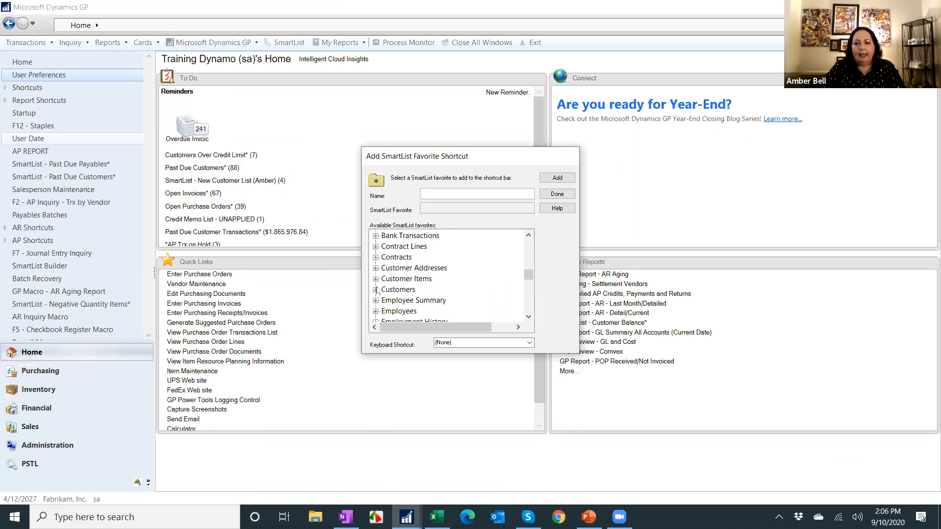
click(376, 289)
scroll(431, 274, down, 1)
click(450, 257)
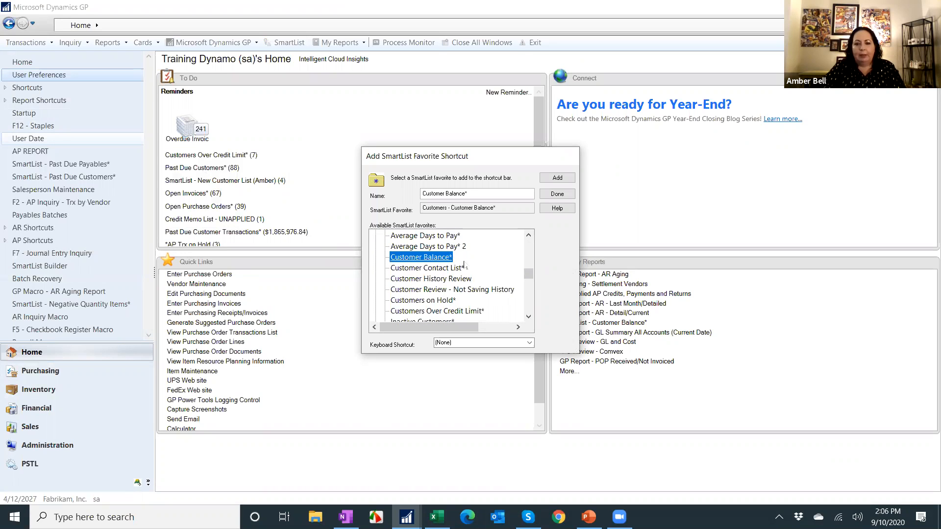
Name the shortcut SmartList - Customer Balance* and add it to the navigation pane.
click(474, 192)
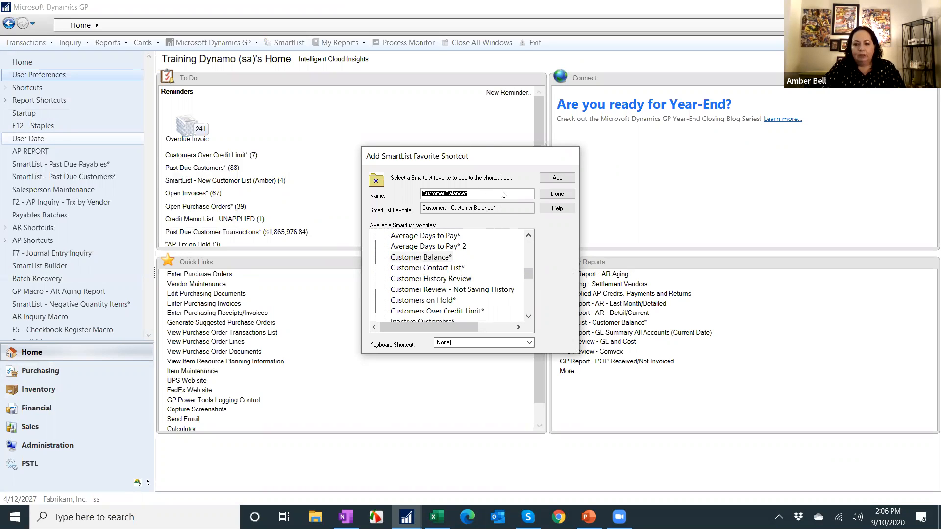
key(Home)
text(Smart )
text(List -)
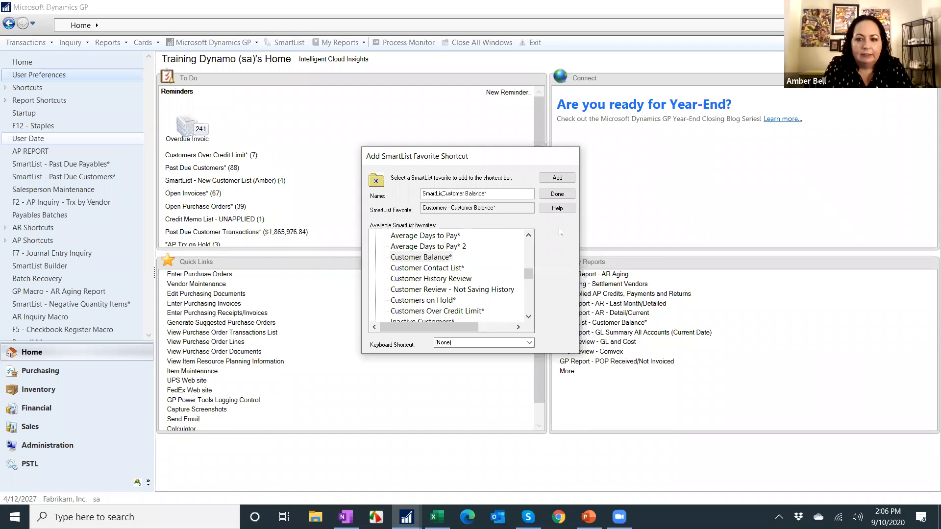
click(558, 177)
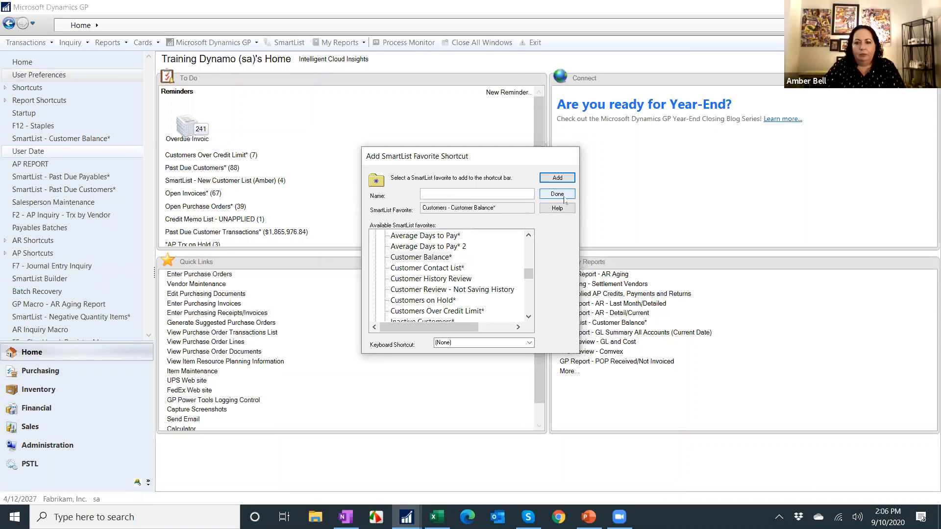
click(562, 195)
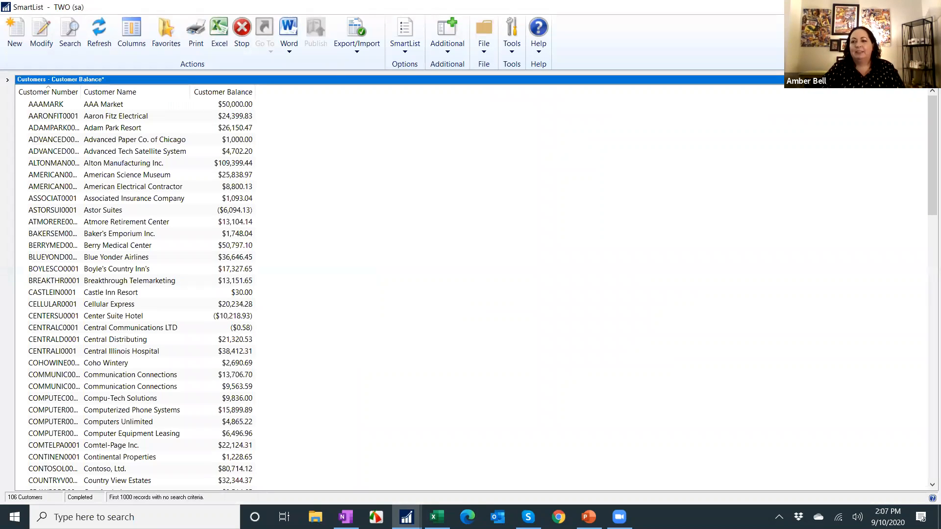
click(930, 6)
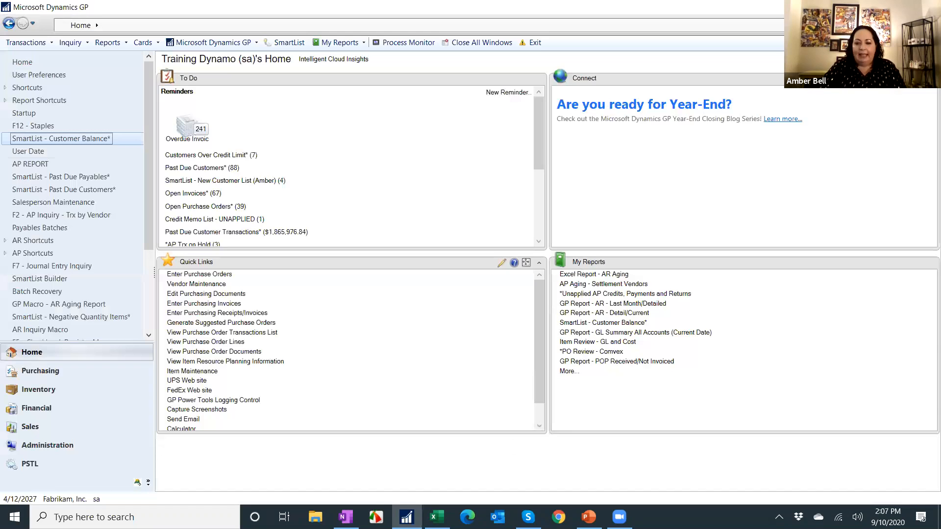
key(alt+Tab)
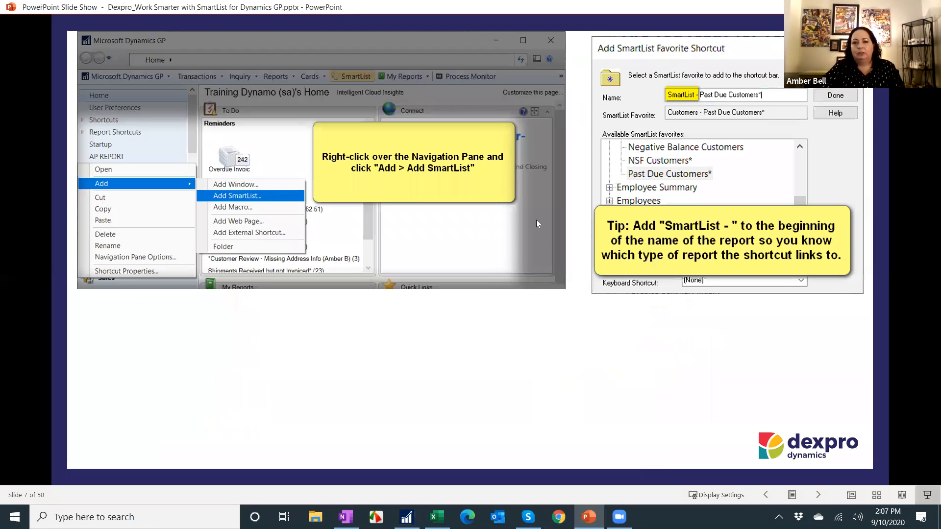
key(Right)
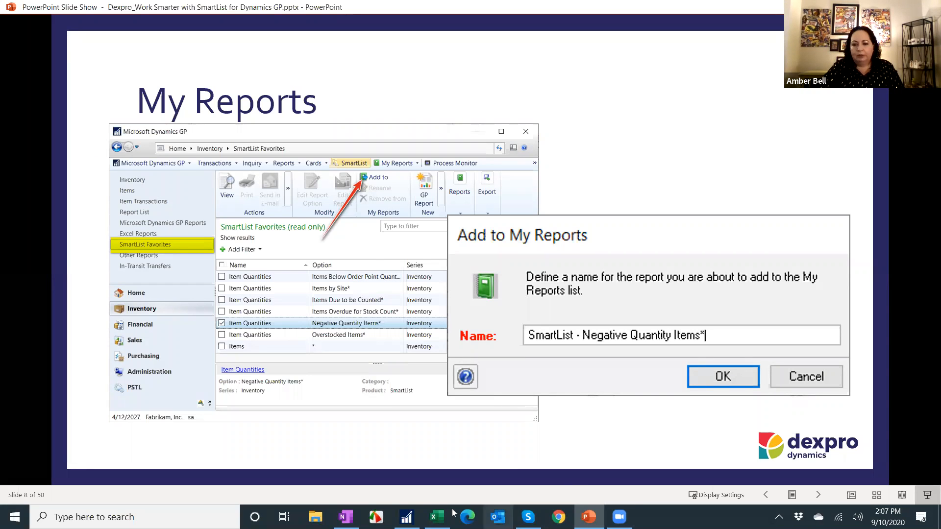
Start adding the TWO Vendors Vendor Balance report from Purchasing's Excel Reports list to My Reports.
click(407, 517)
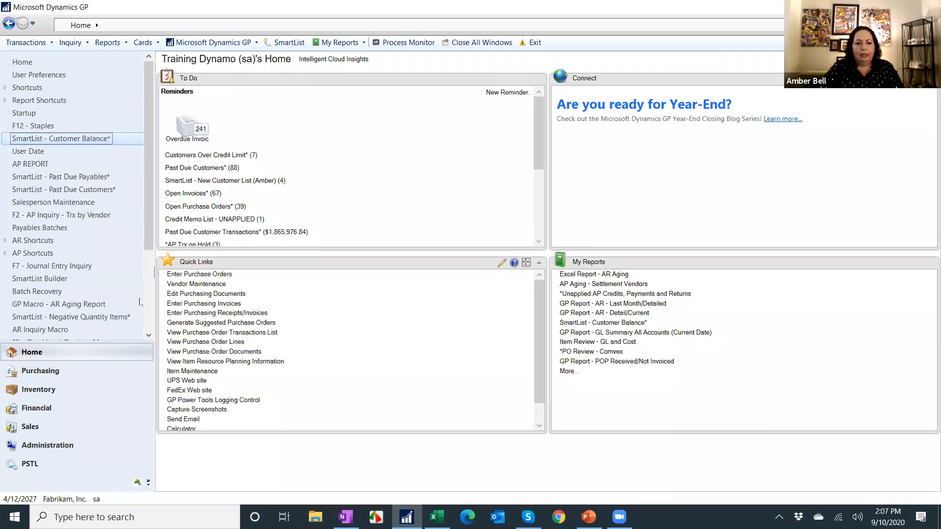
click(70, 372)
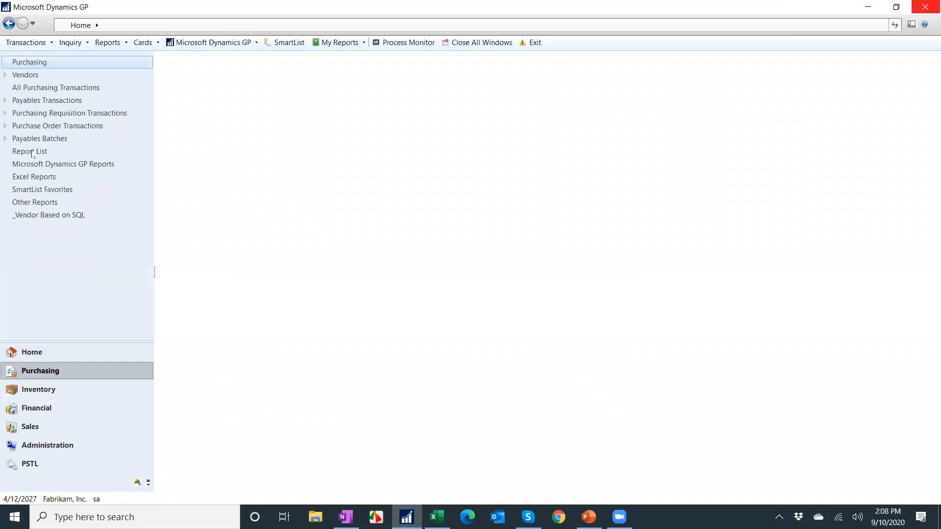
click(38, 177)
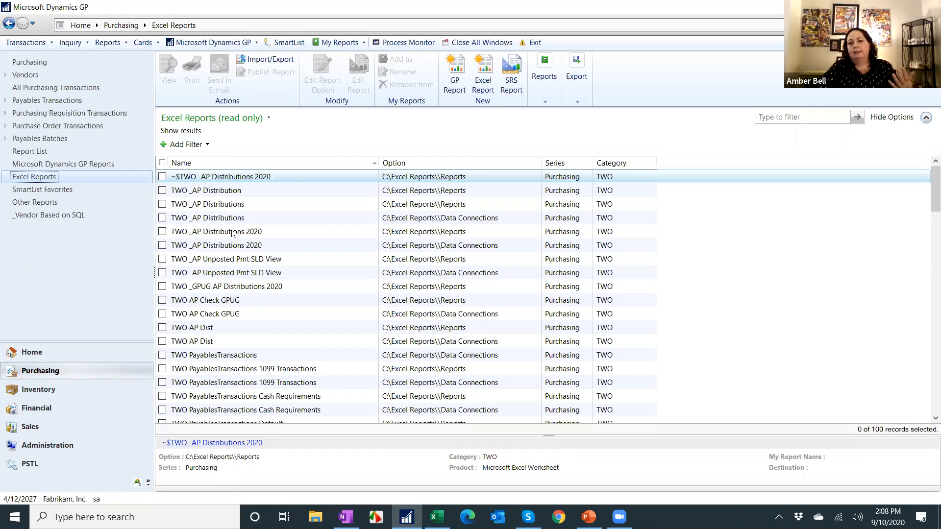
scroll(232, 232, down, 4)
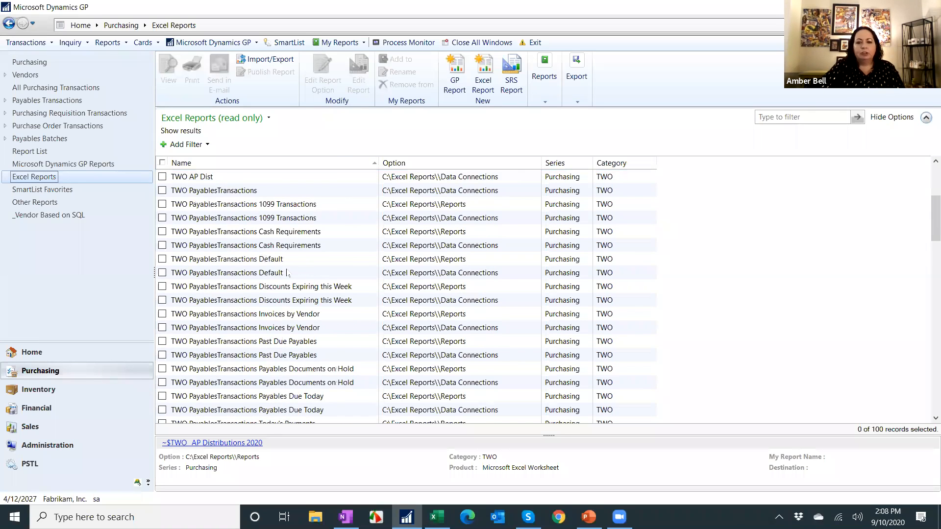
scroll(271, 276, down, 4)
scroll(270, 279, down, 15)
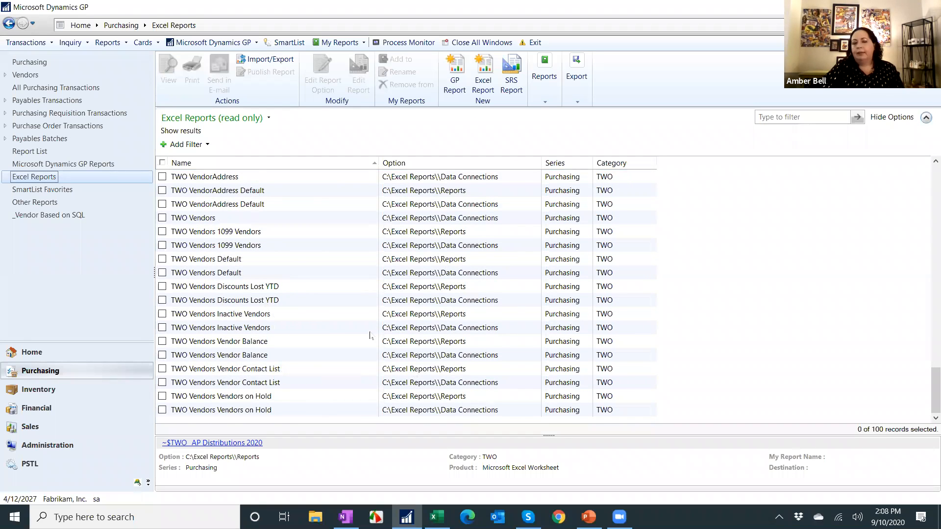
click(162, 342)
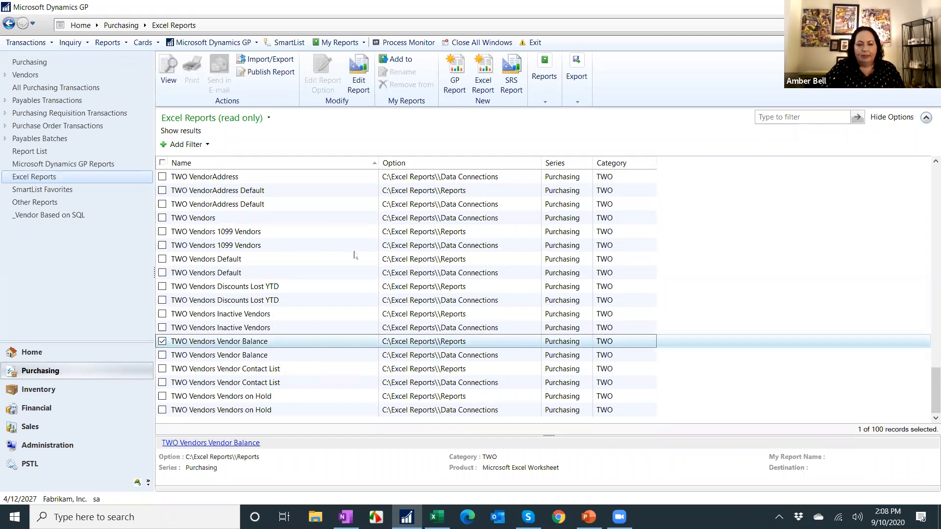
click(400, 59)
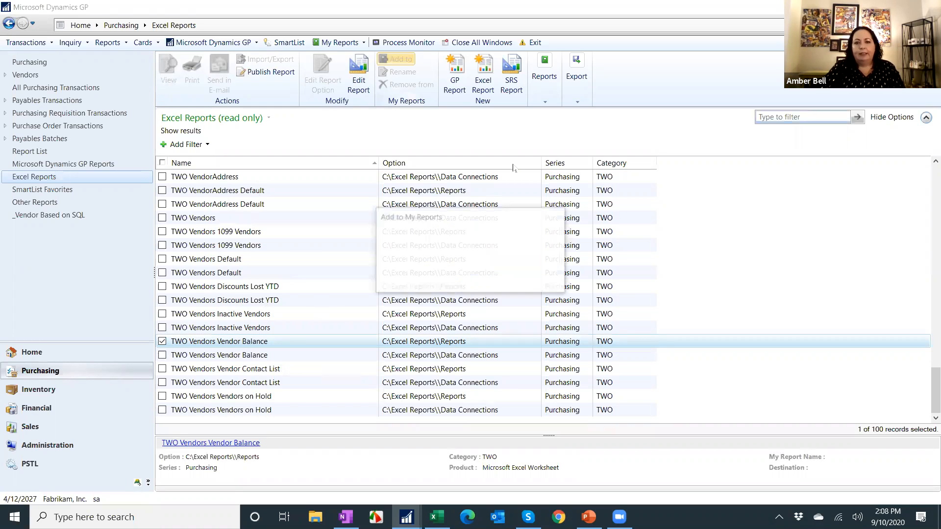
Name the report Excel Report - Vendor Balance and add it to My Reports.
key(Home)
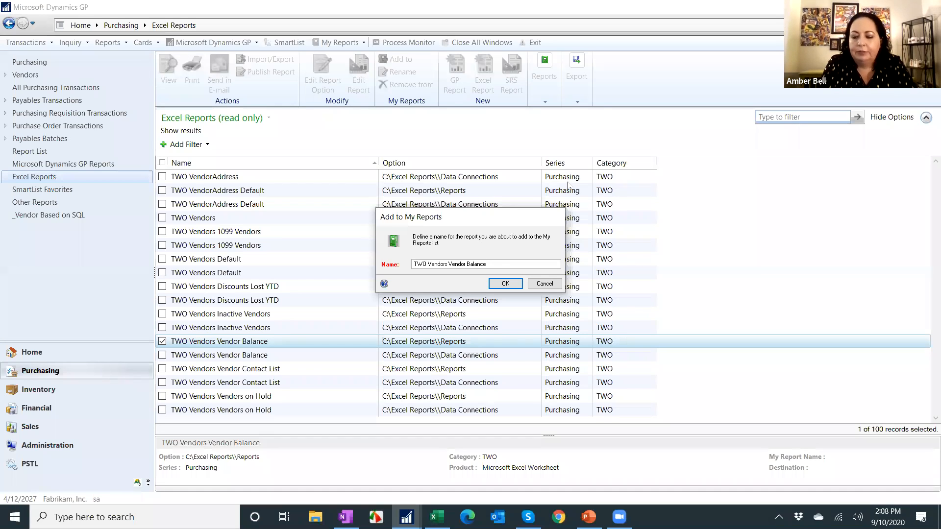
key(Delete)
key(Delete)
key(Delete)
key(Delete)
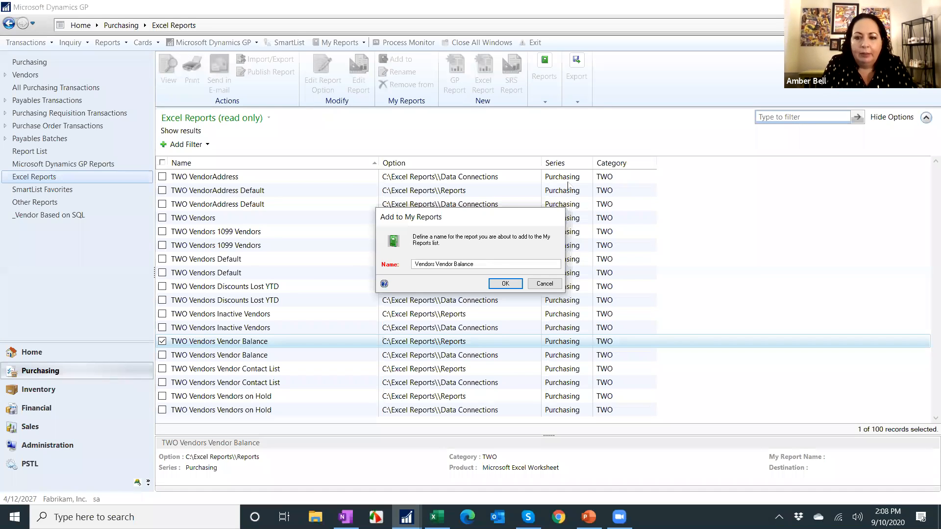
key(Delete)
key(Delete)
key(Delete)
key(Delete)
key(Delete)
key(Delete)
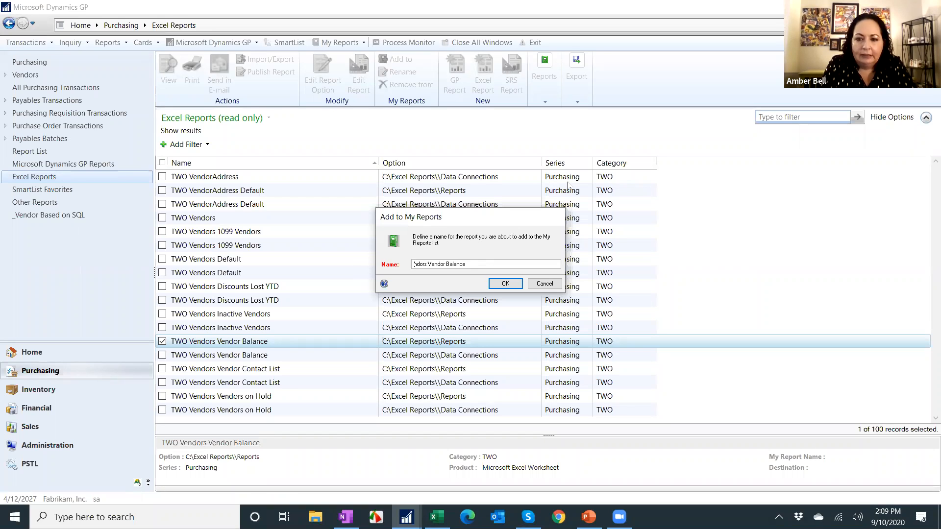
key(Delete)
key(Delete)
text(Excel Report -)
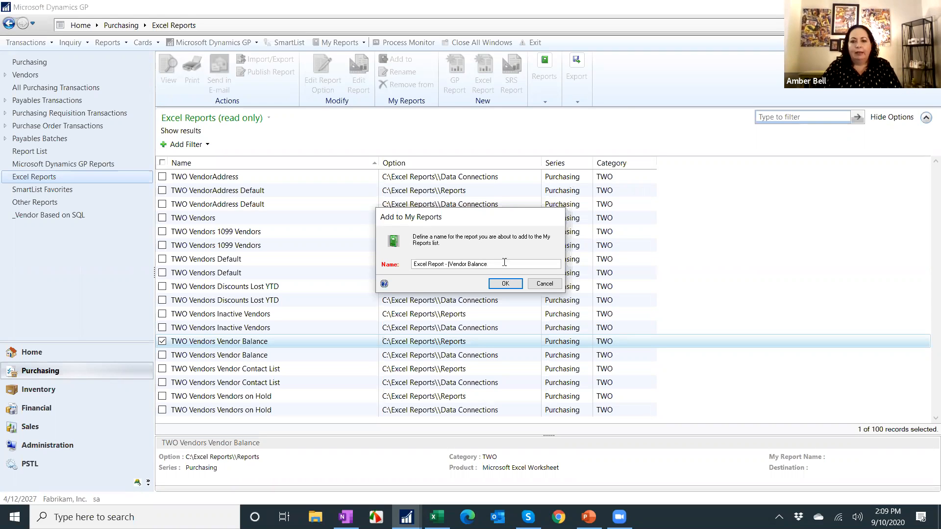
click(510, 285)
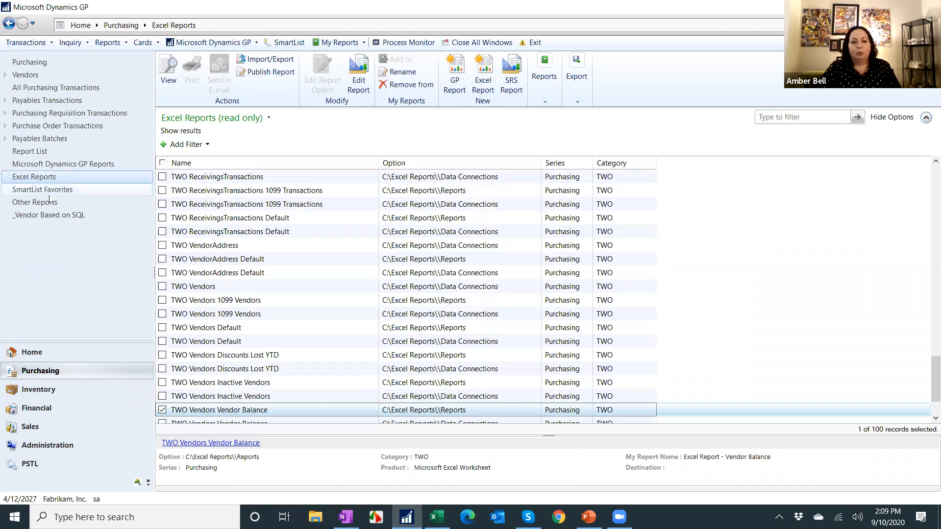
Open the Administration area page, then switch to the slide show and advance to the next slide.
click(26, 356)
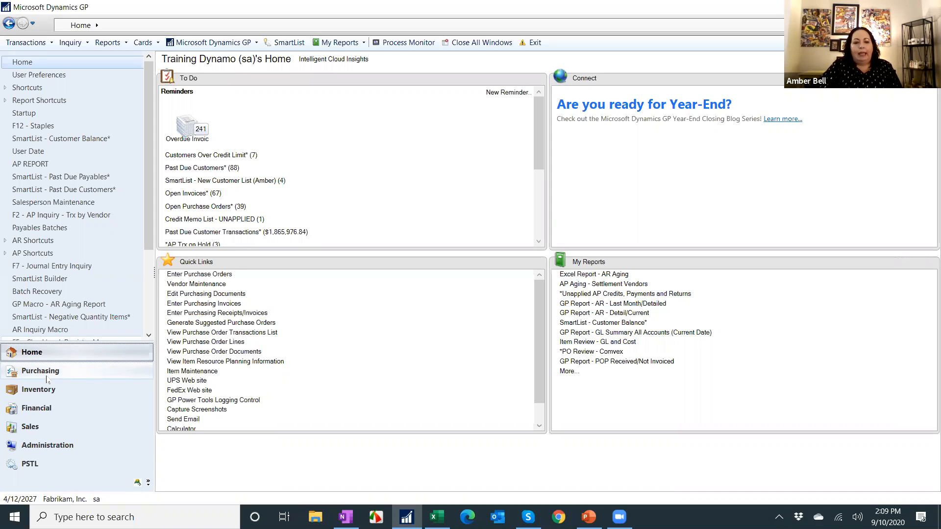
click(73, 445)
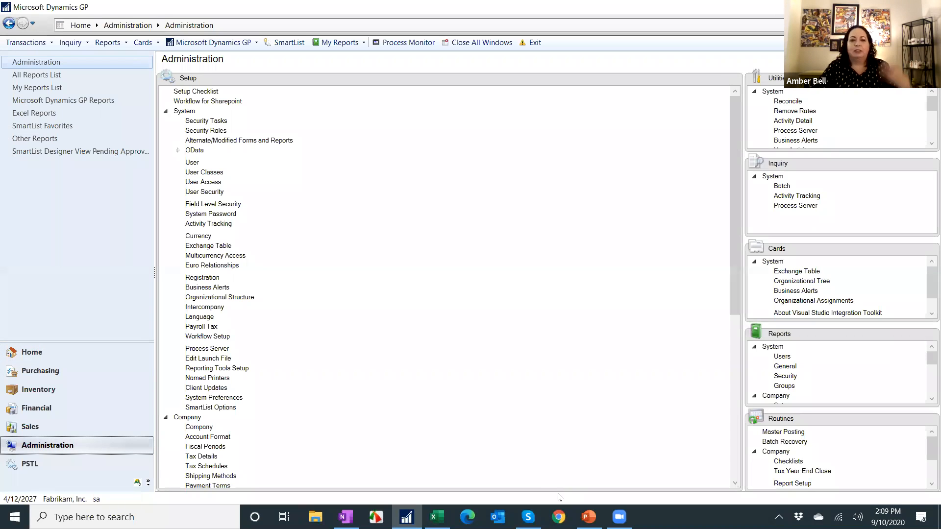
click(588, 517)
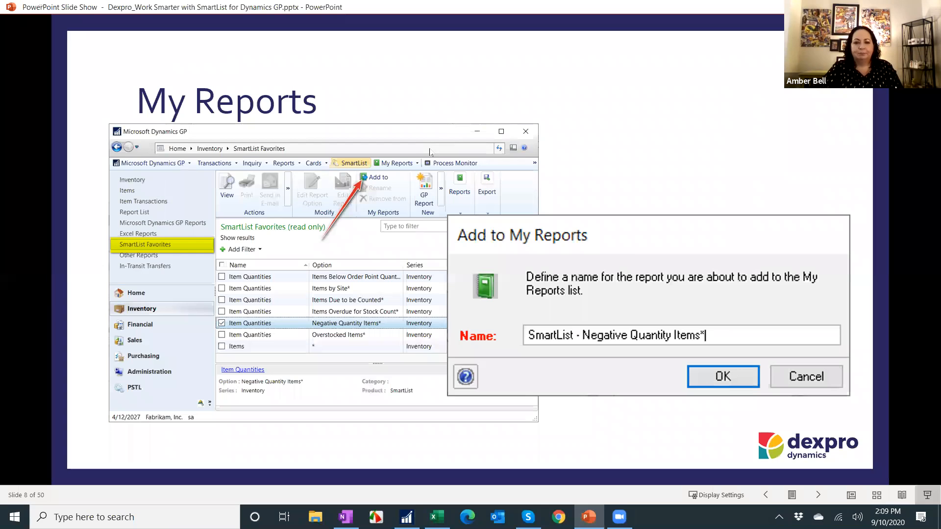
click(428, 147)
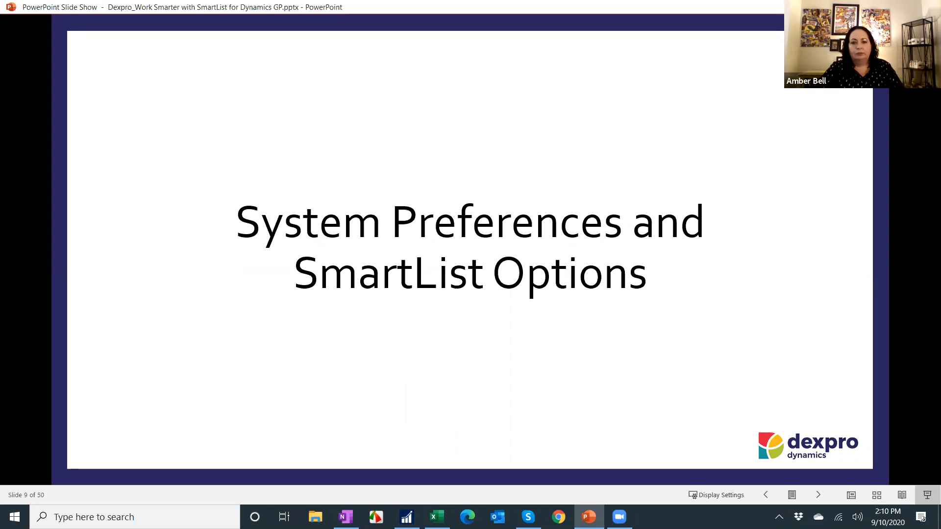
key(Right)
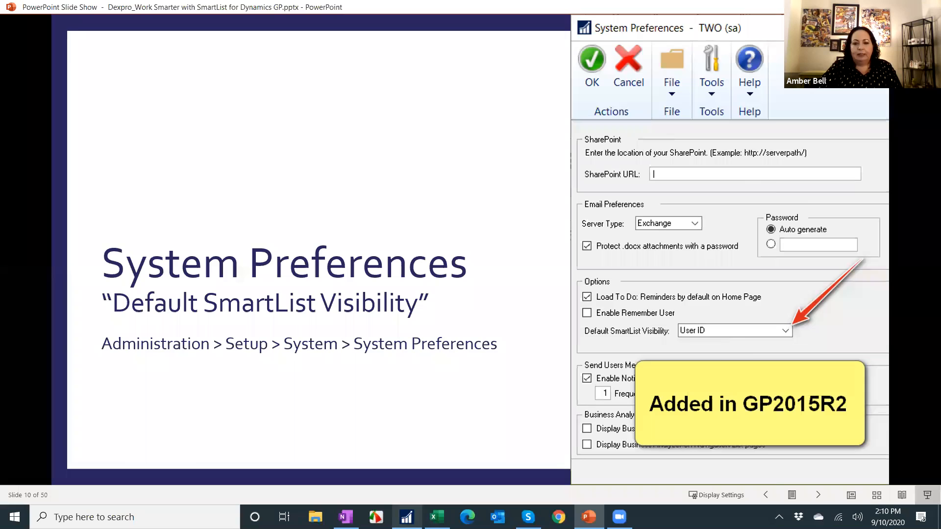
Open SmartList and display the * list under Purchasing > Vendors.
key(alt+Tab)
click(293, 43)
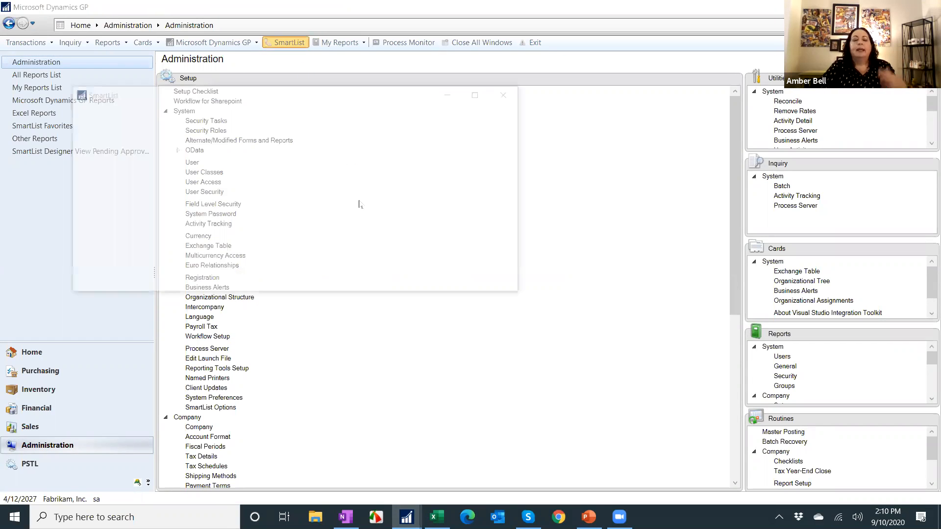
click(479, 94)
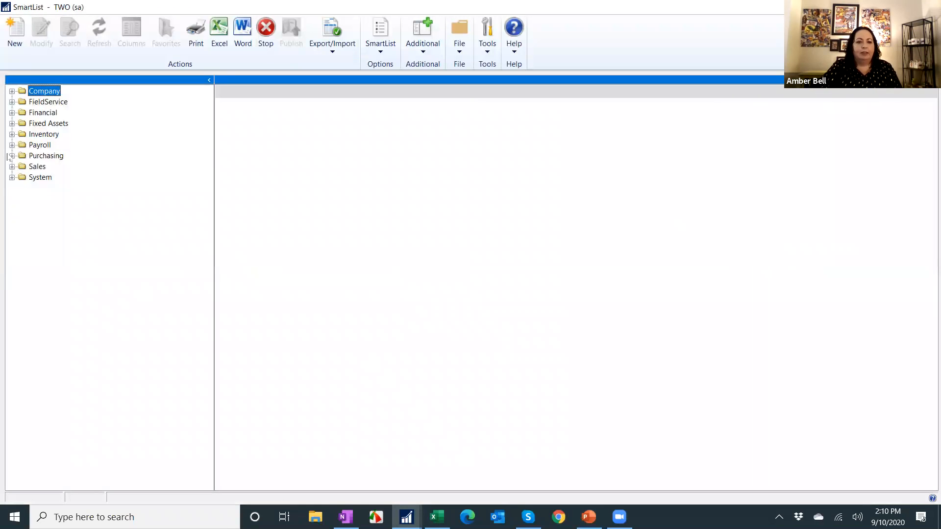
click(11, 154)
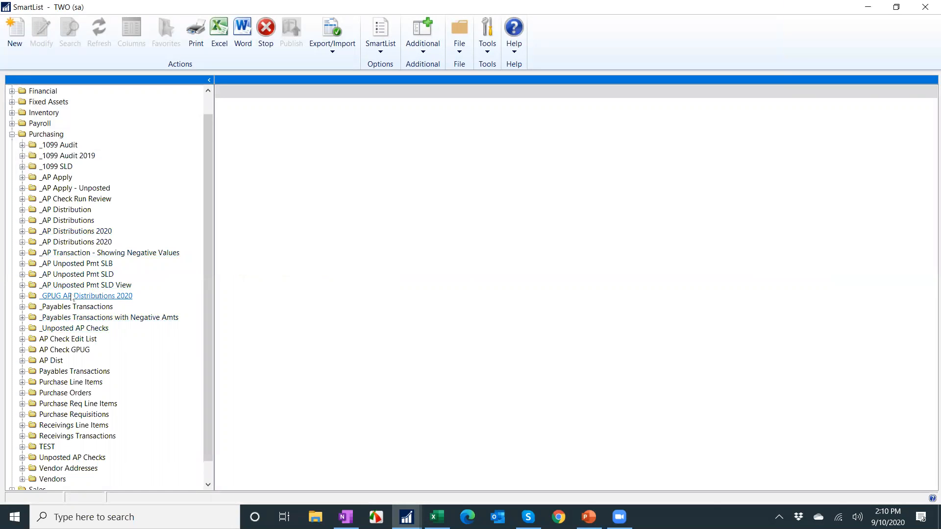
scroll(73, 294, down, 1)
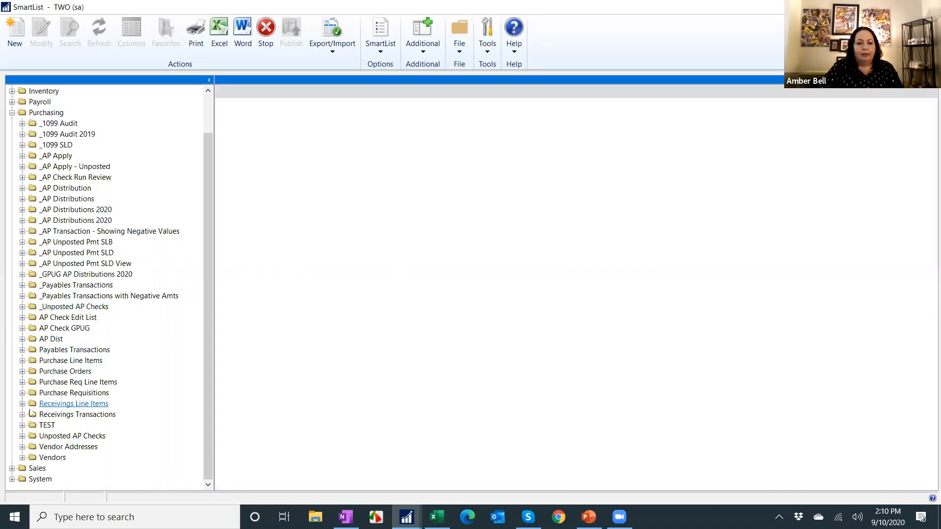
click(22, 457)
scroll(80, 404, down, 1)
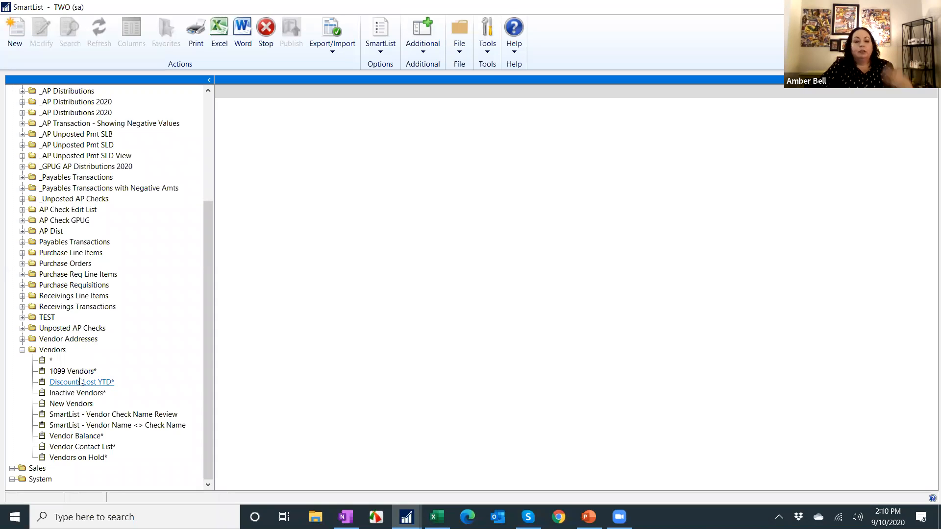
click(51, 361)
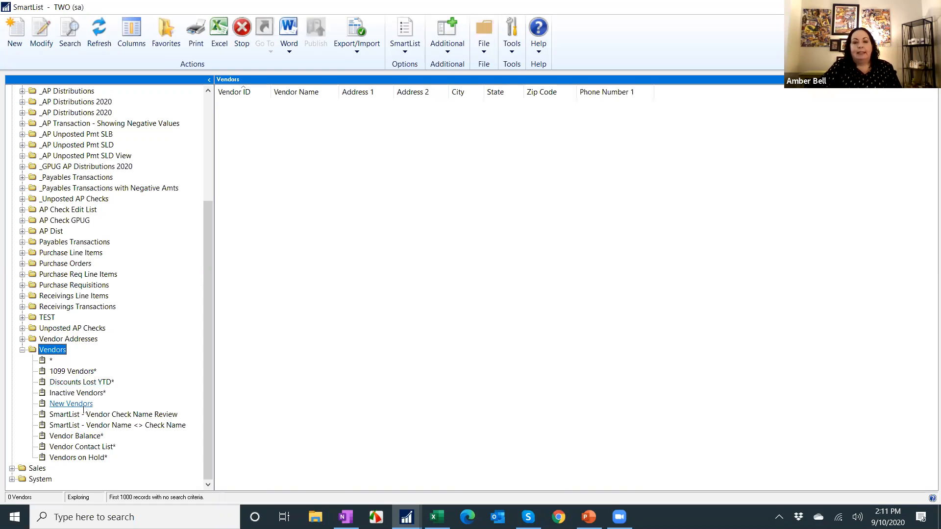
Open the Add or Remove Favorites window, review the Visible To choices, and cancel it.
click(165, 35)
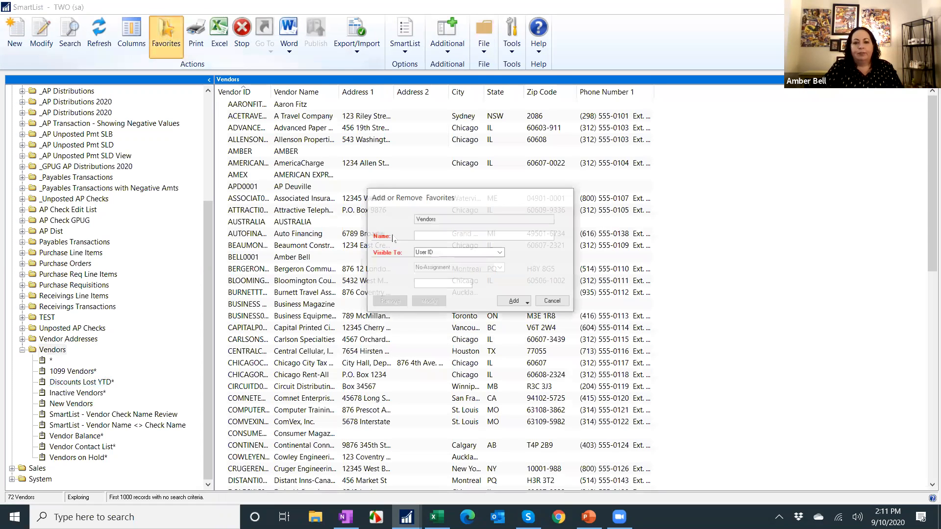
click(429, 253)
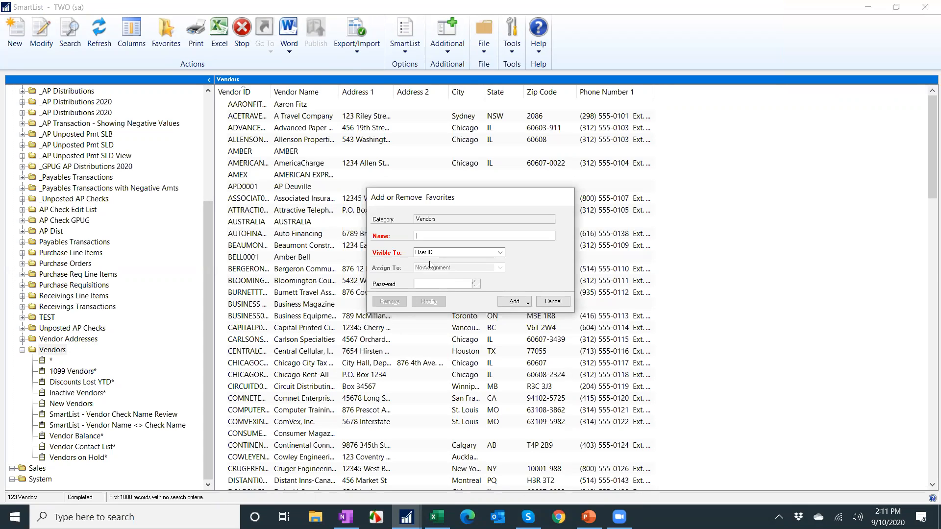
click(435, 254)
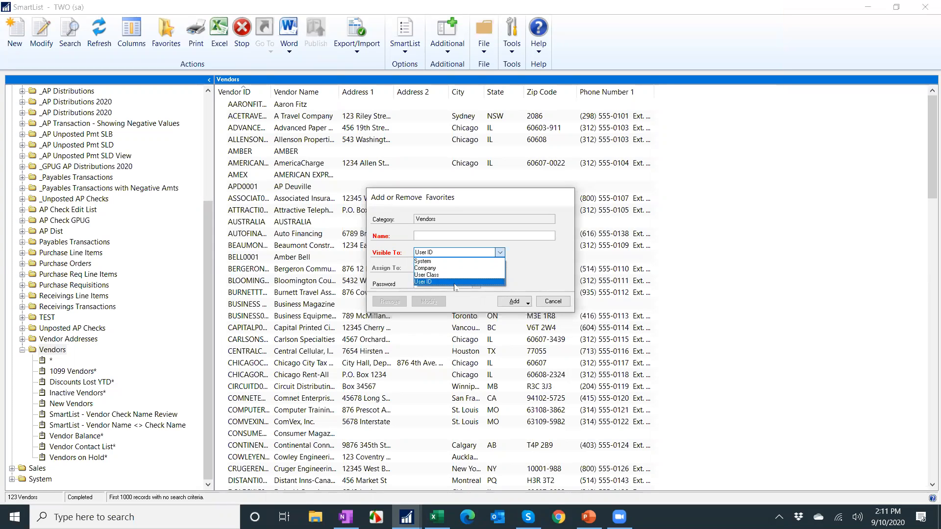
click(552, 301)
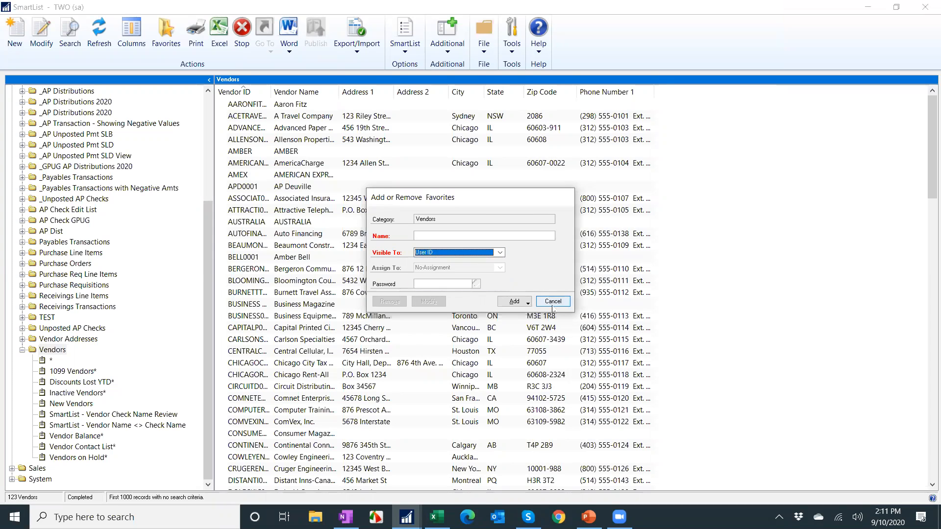
click(553, 301)
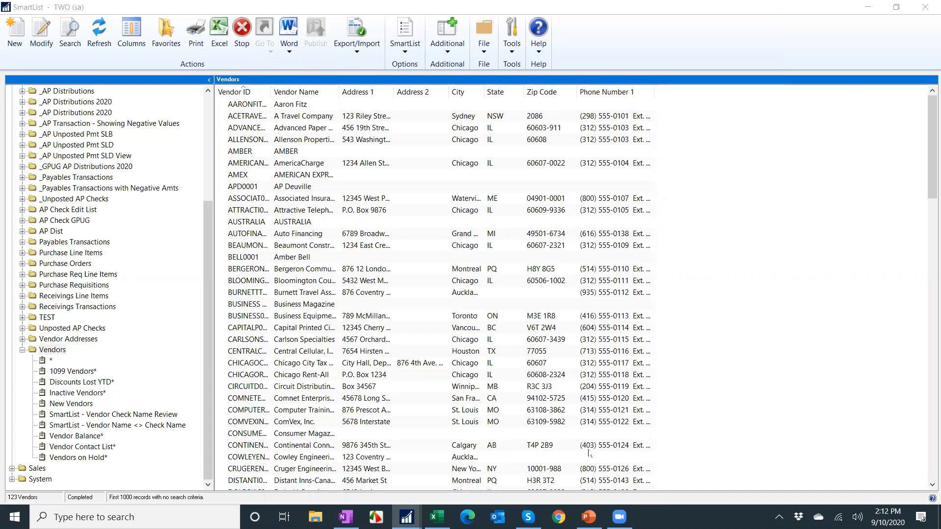
Switch to the slide show and advance to the SmartList Options slide.
click(588, 517)
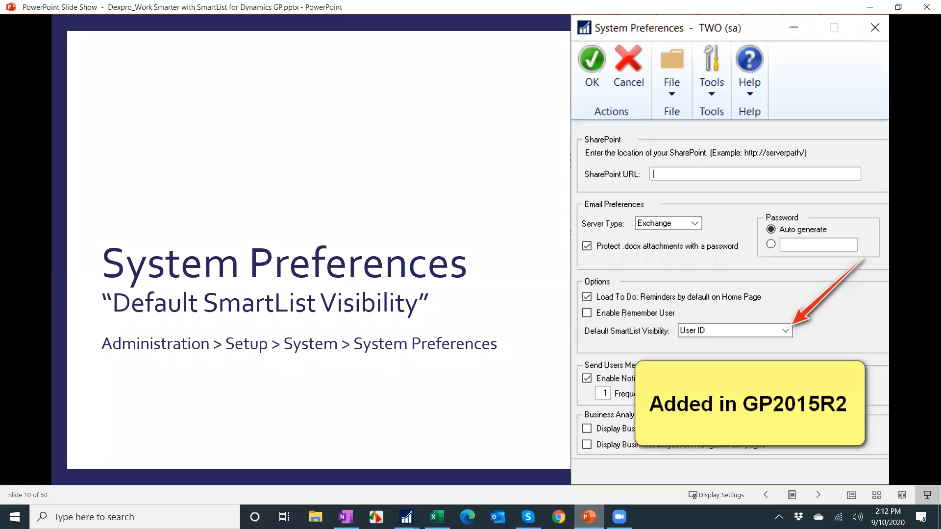
click(463, 310)
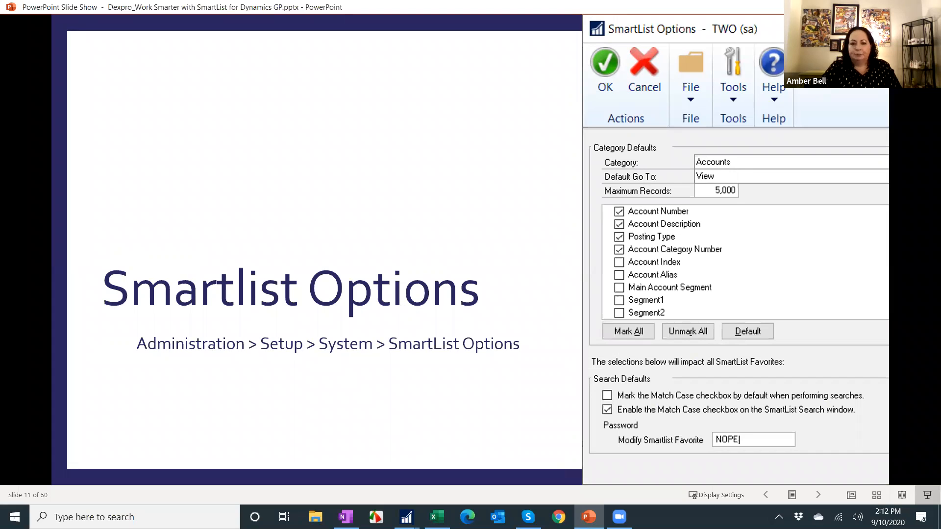
scroll(534, 201, down, 1)
scroll(533, 201, up, 1)
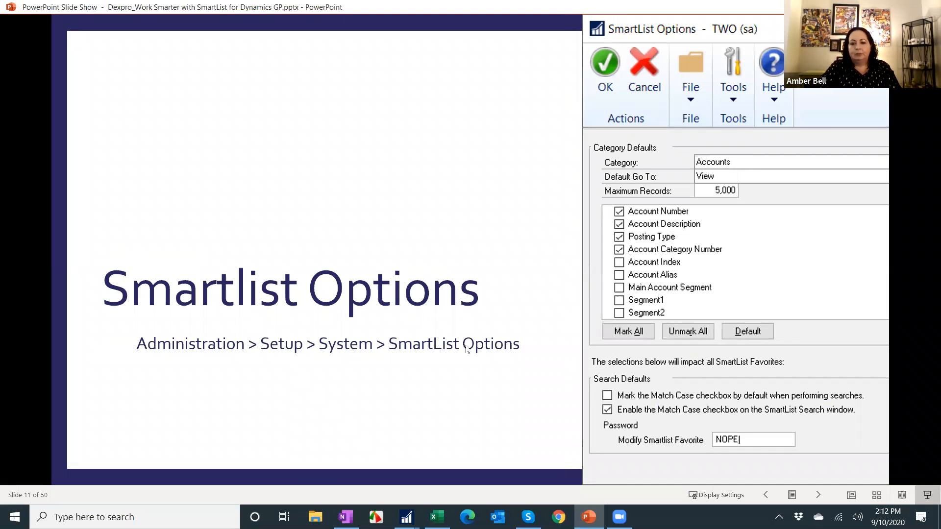
Open SmartList Options from the Administration setup, review the category defaults for Payables Transactions, and close the window.
click(406, 517)
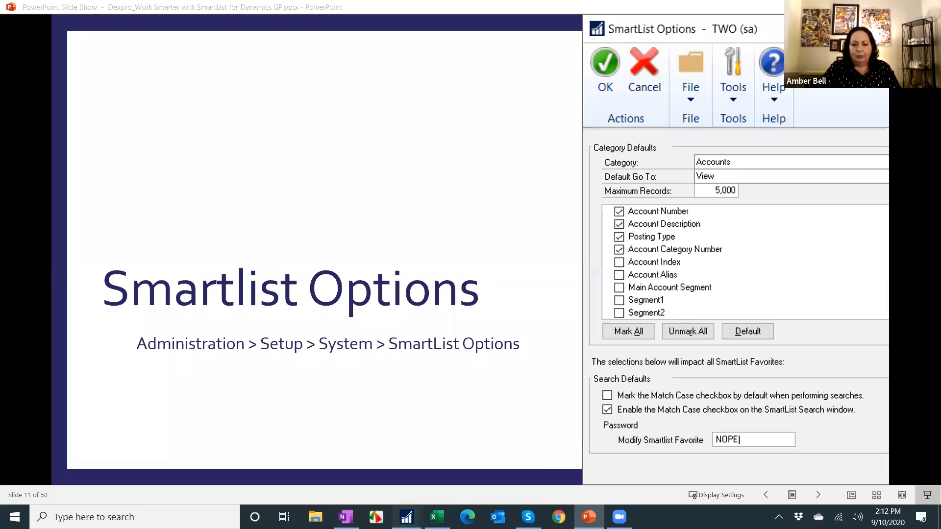
click(294, 441)
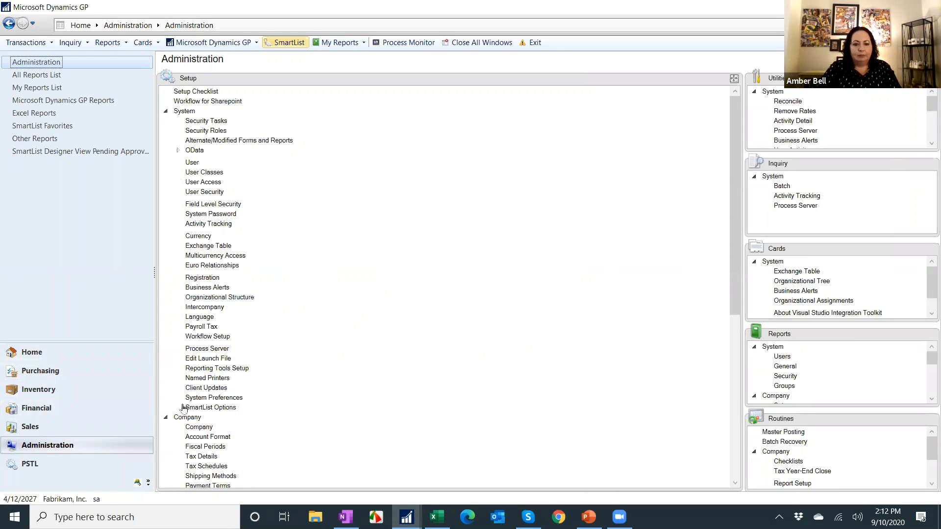
click(217, 409)
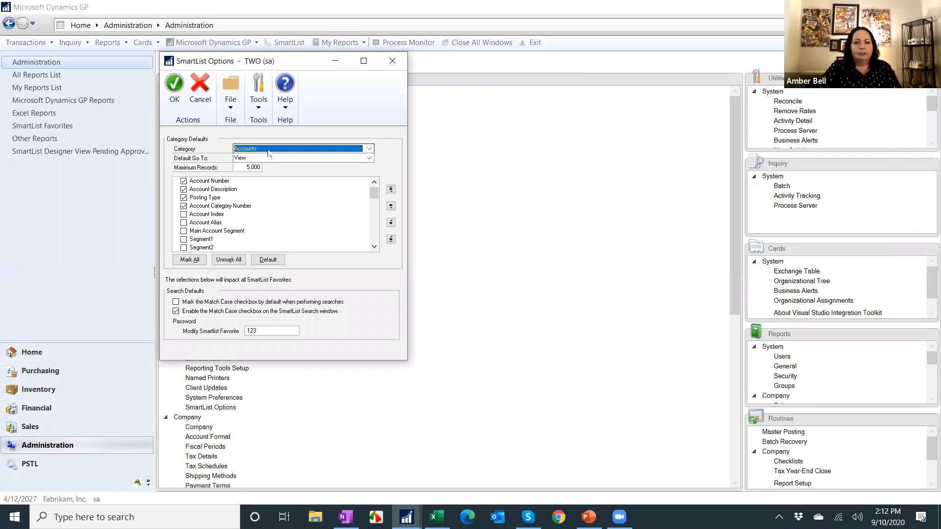
click(277, 149)
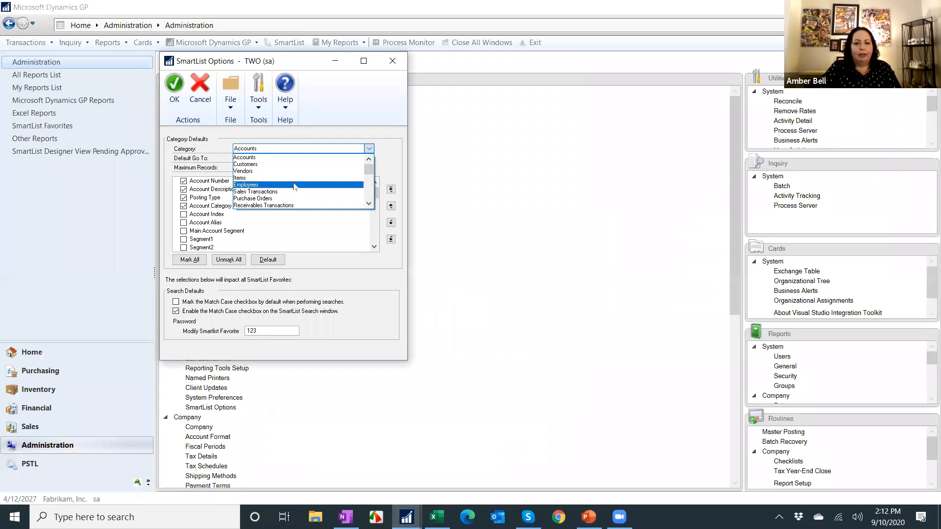
scroll(270, 183, down, 3)
click(273, 171)
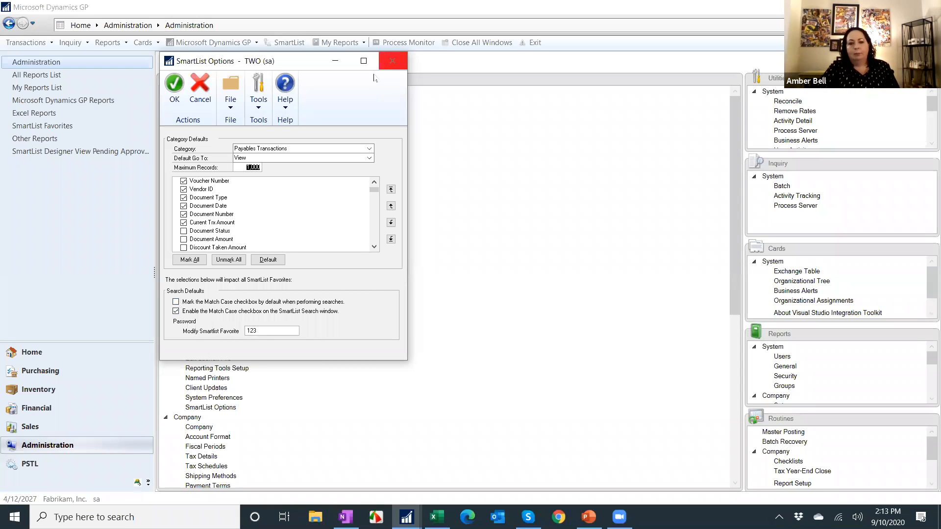
click(392, 63)
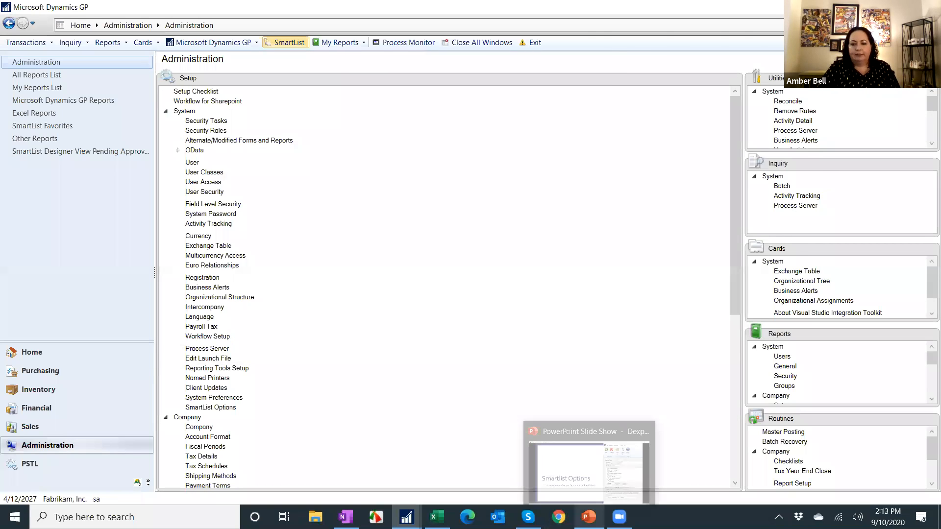
Switch to the slide show and advance past the Columns slide to the display name tip slide.
click(589, 517)
click(475, 336)
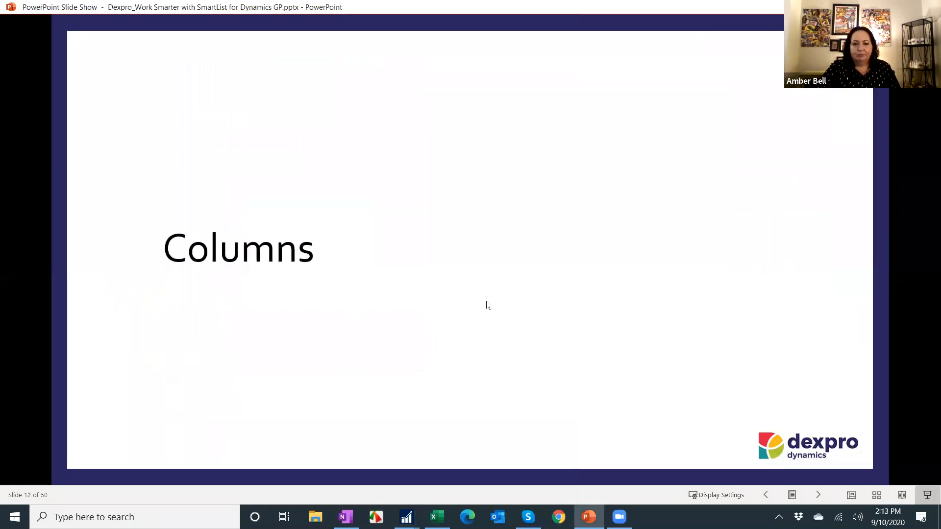
click(483, 263)
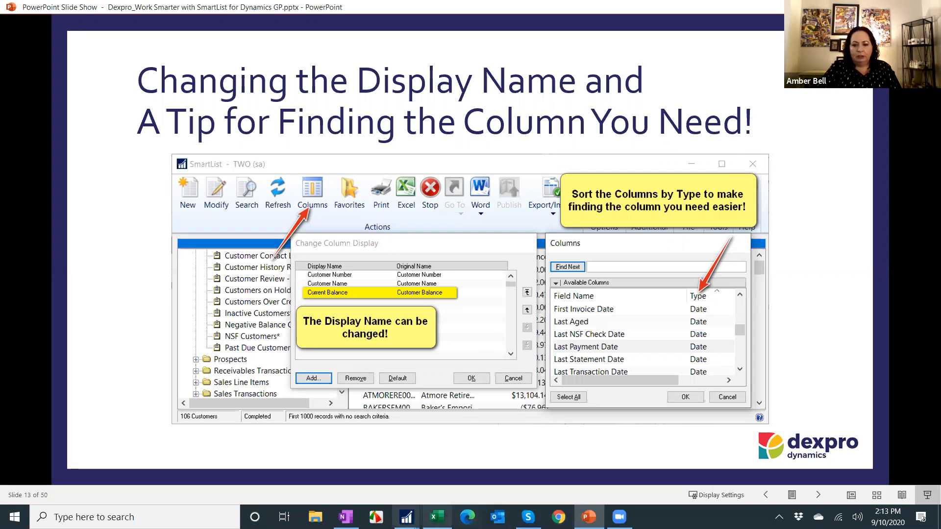
Return to SmartList, collapse Purchasing, and open the Past Due Customers* list under Sales > Customers.
mouse_move(406, 518)
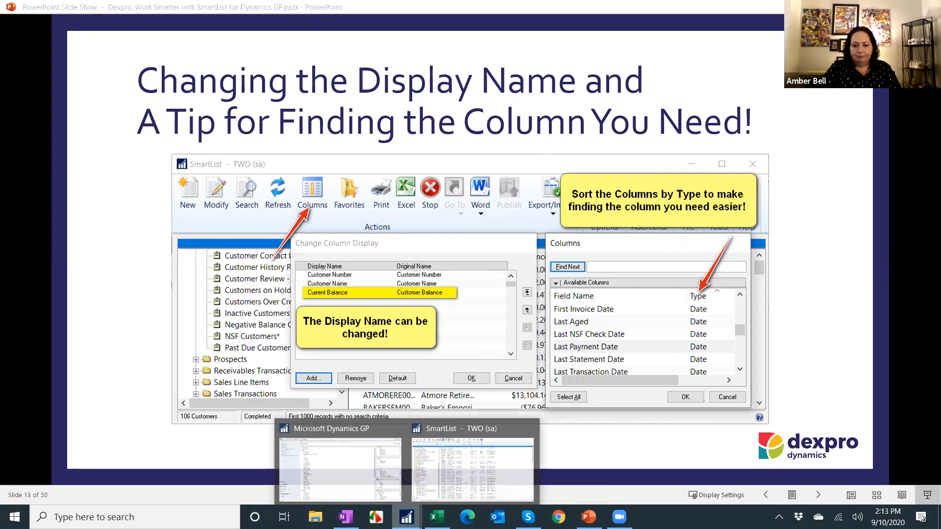
click(451, 466)
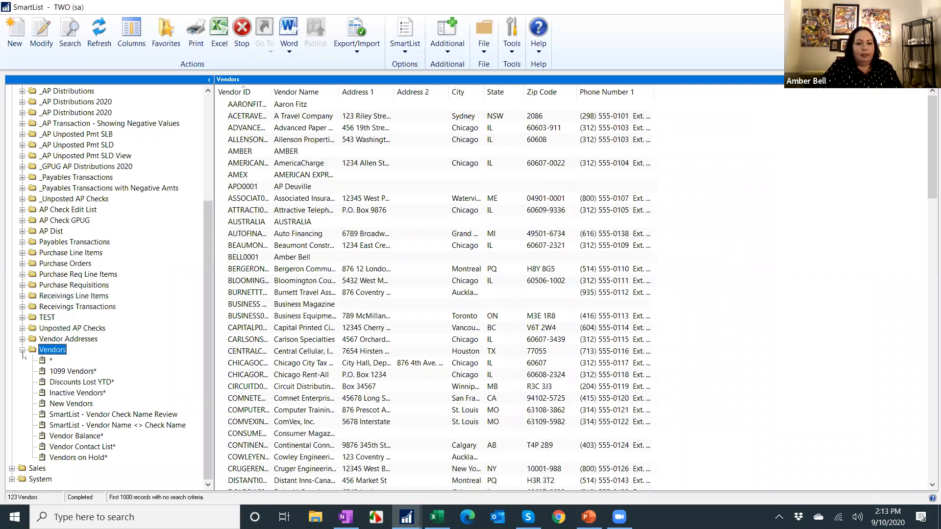
click(22, 349)
scroll(16, 153, up, 2)
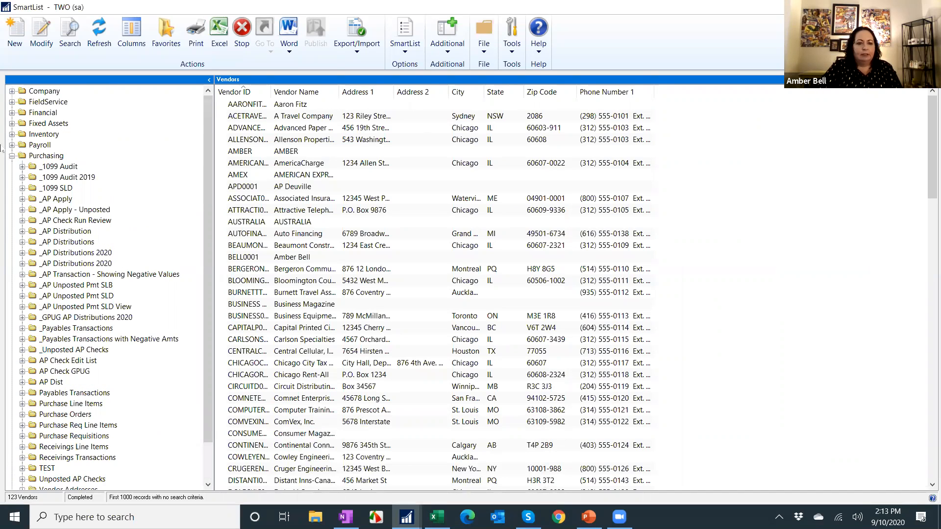
click(12, 155)
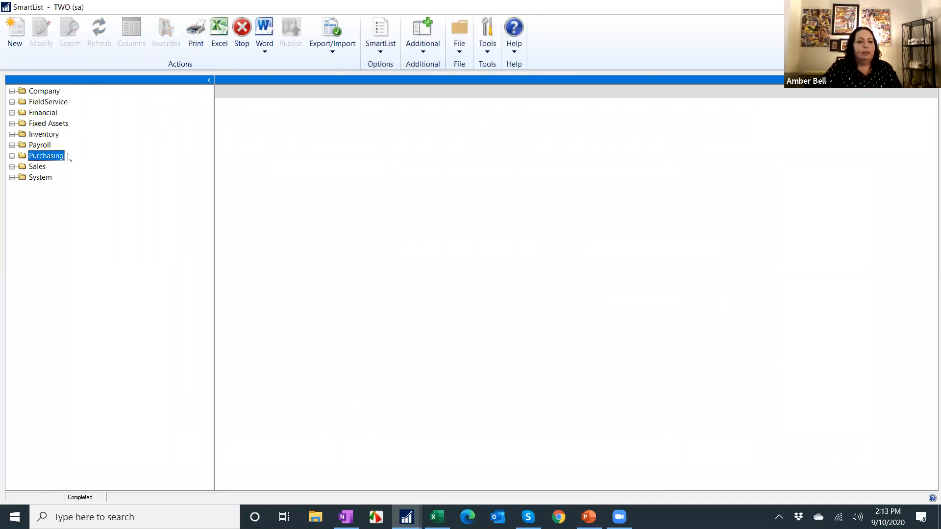
click(12, 167)
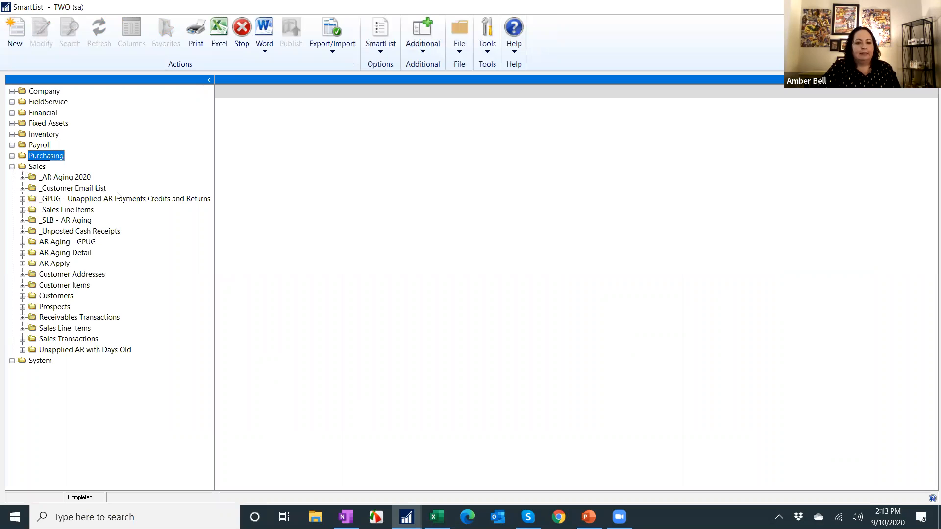
click(22, 296)
scroll(159, 310, down, 2)
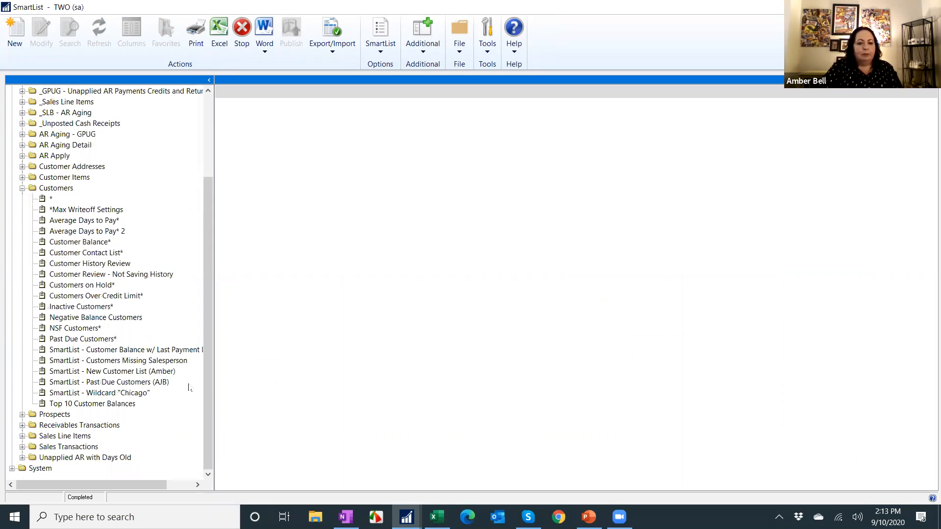
click(92, 339)
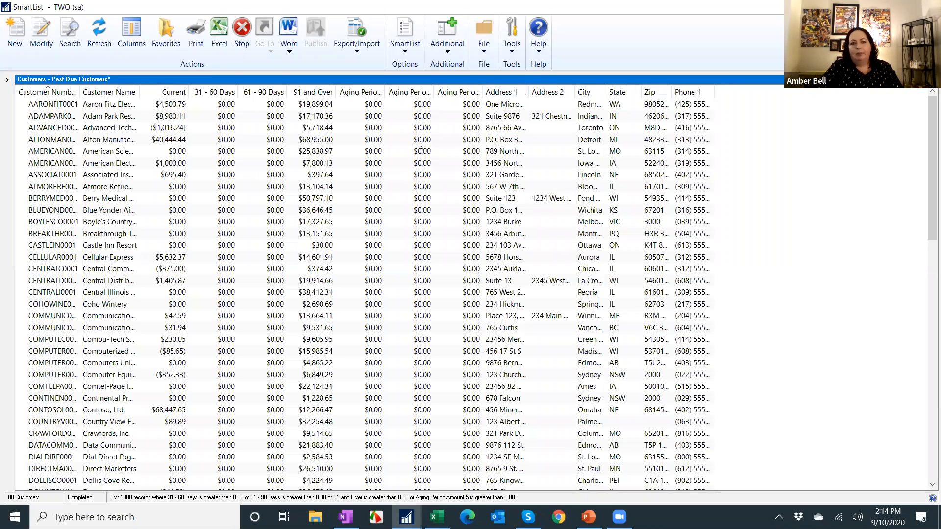
Add the list as a System-visible favorite named with the user's first name plus 's Past Due Customer List.
click(167, 32)
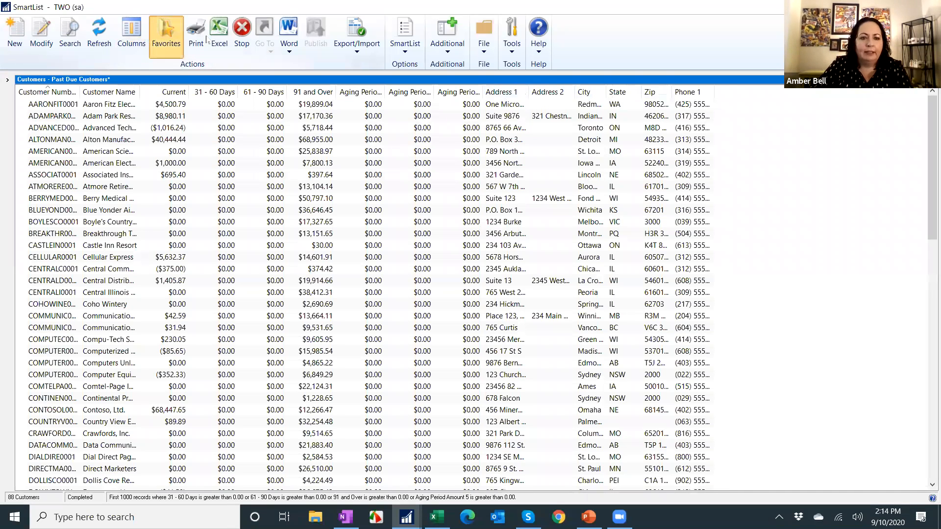
text(Amber )
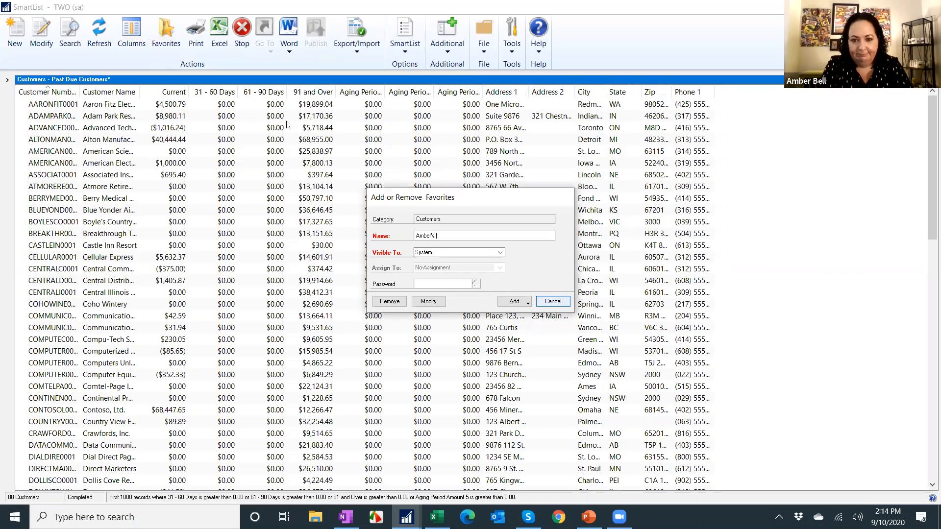
text(s Pas)
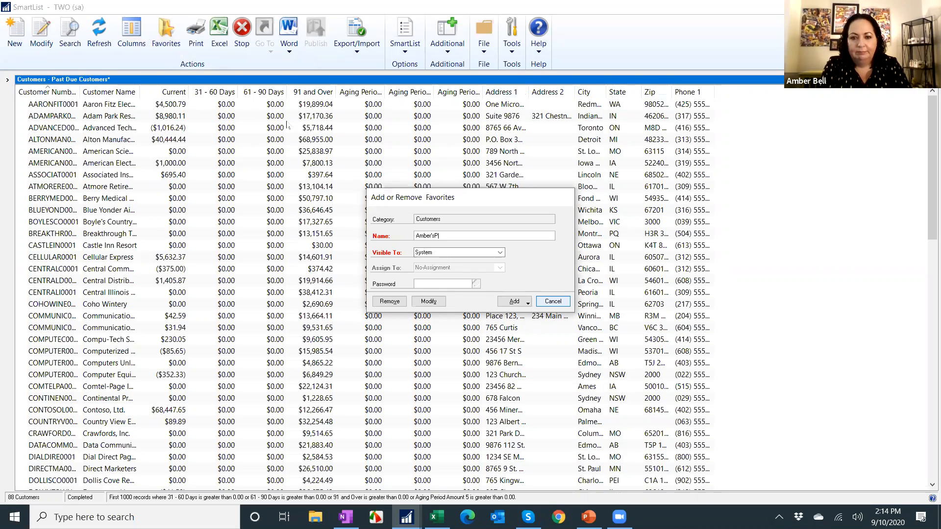
text(t Due Customer List)
click(523, 301)
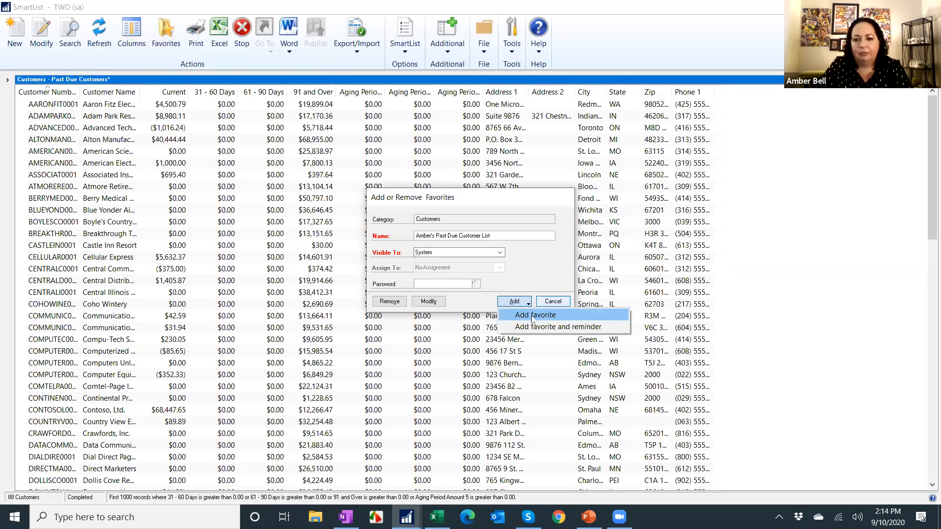
click(533, 317)
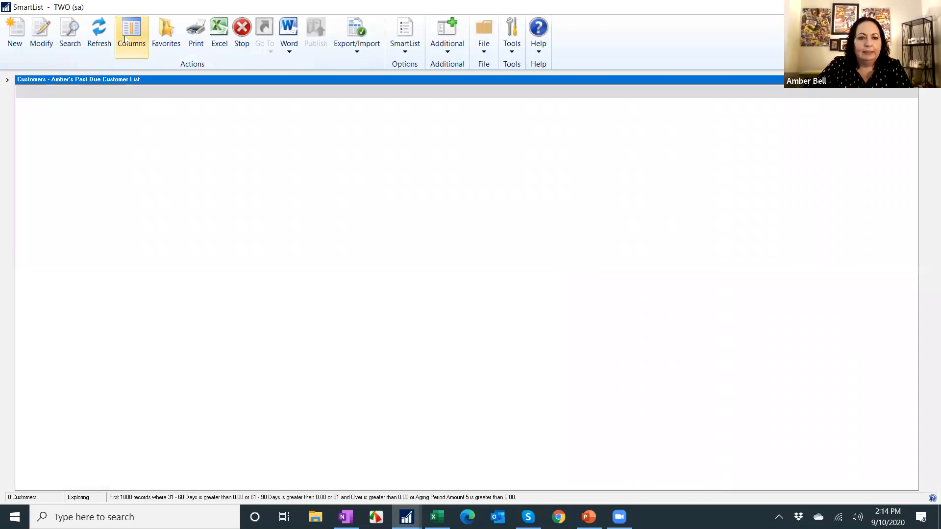
Open the column display and remove every column after 91 and Over, including aging periods, address, city, state, zip and phone.
click(130, 30)
click(427, 266)
click(416, 314)
click(416, 314)
click(420, 259)
click(421, 267)
click(416, 314)
click(414, 275)
click(414, 313)
click(398, 267)
click(416, 314)
click(406, 270)
click(416, 313)
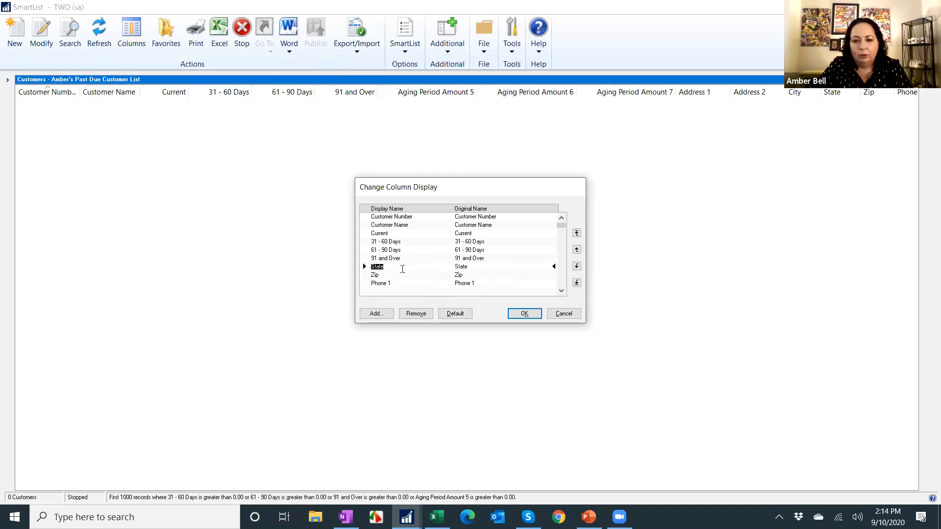
click(412, 314)
click(411, 314)
click(391, 267)
click(414, 313)
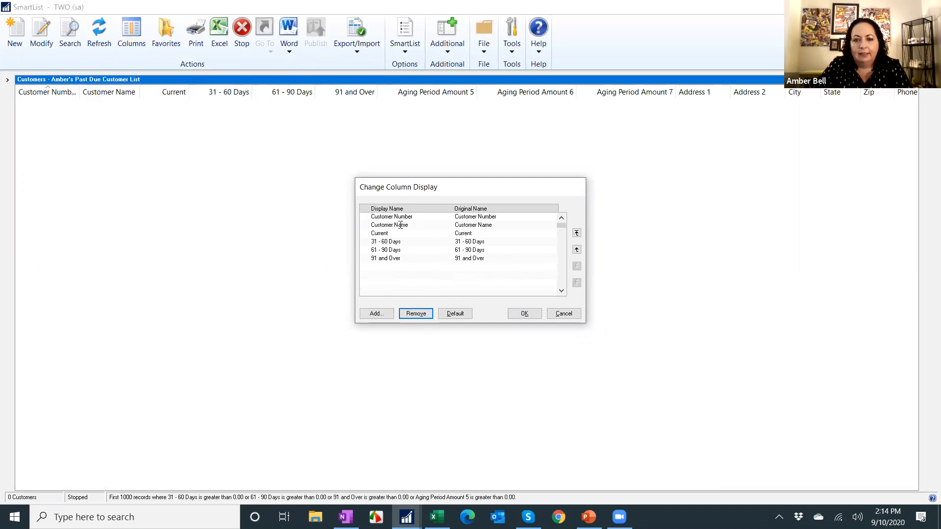
Rename the Customer Number display name to ID and Customer Name to Name.
click(414, 217)
text(ID)
key(Tab)
text(Name)
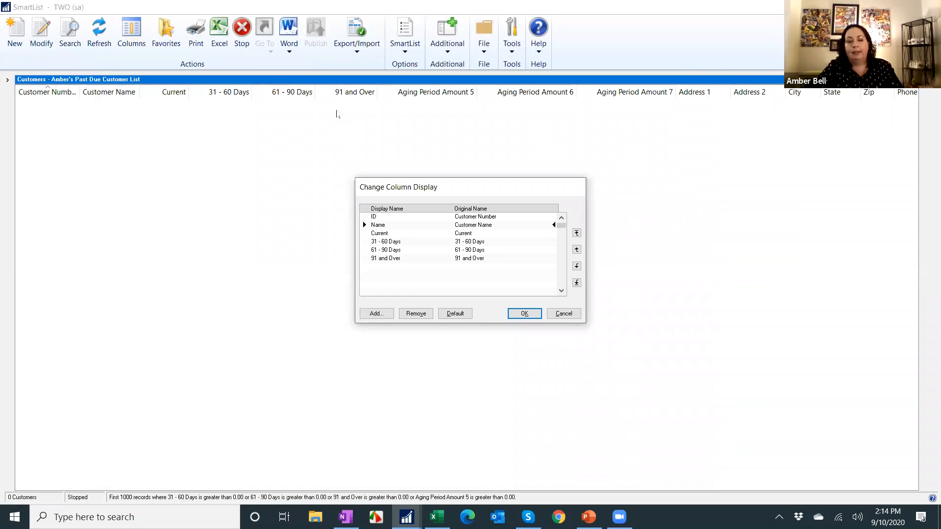
Add the Last Aged and Last Payment Date columns, sorting available columns by type, and apply the column changes.
click(374, 315)
click(533, 228)
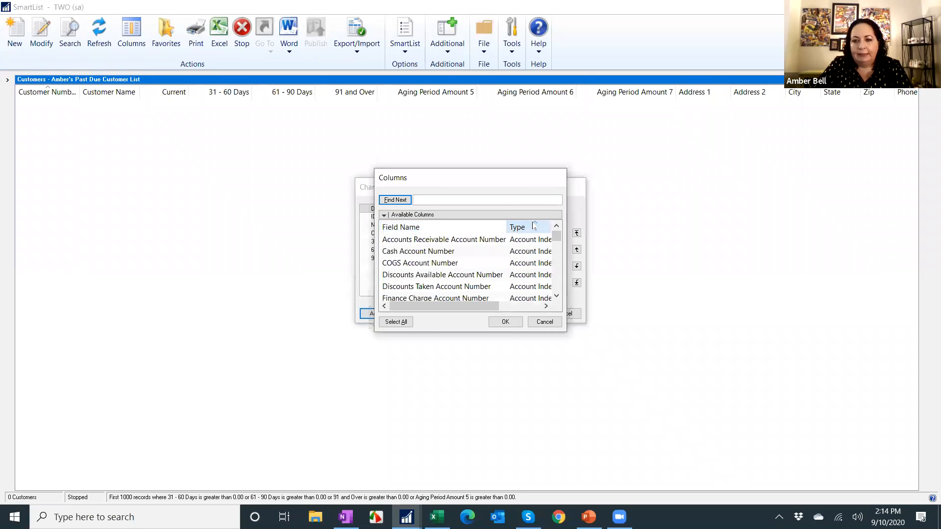
scroll(496, 261, down, 8)
scroll(495, 261, down, 8)
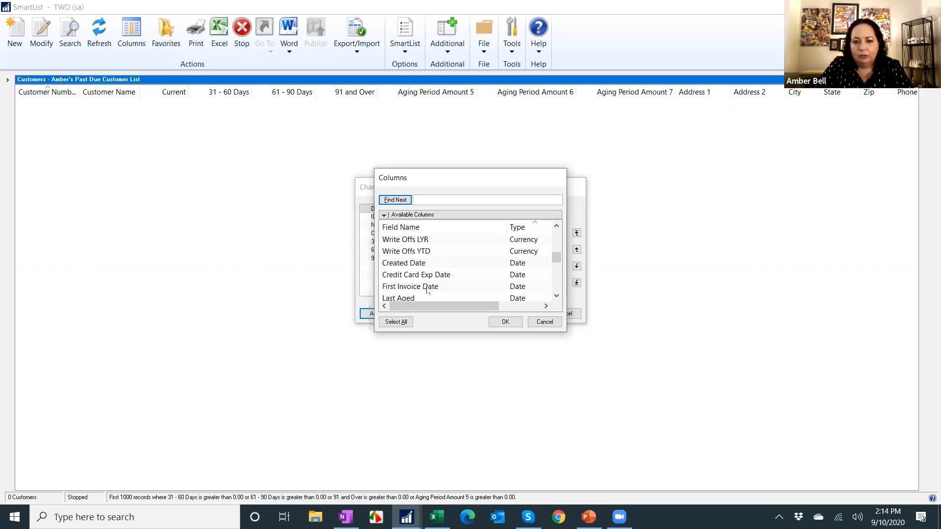
scroll(428, 291, down, 2)
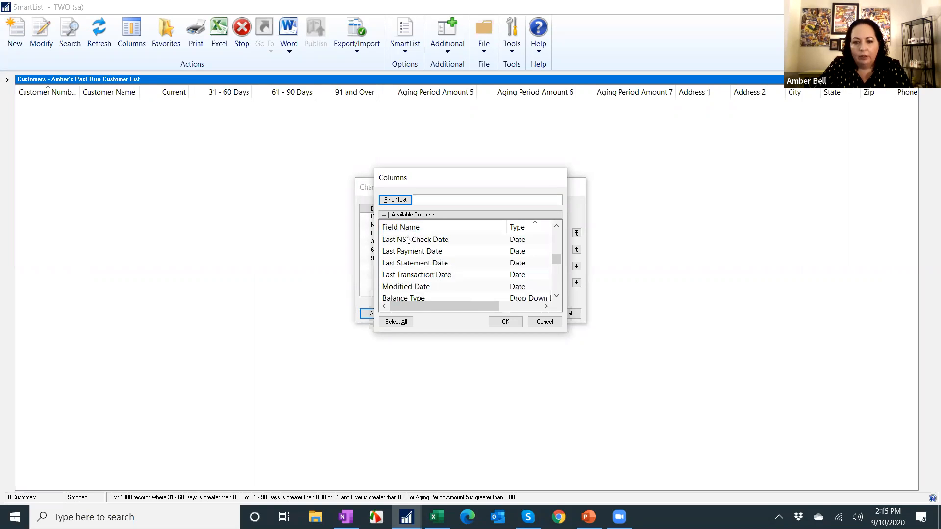
scroll(408, 240, up, 2)
click(409, 298)
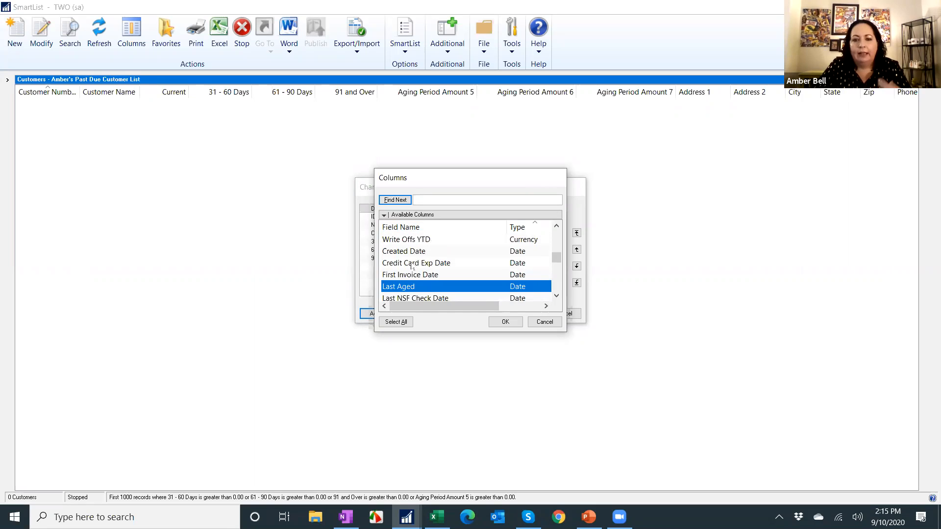
scroll(412, 266, down, 1)
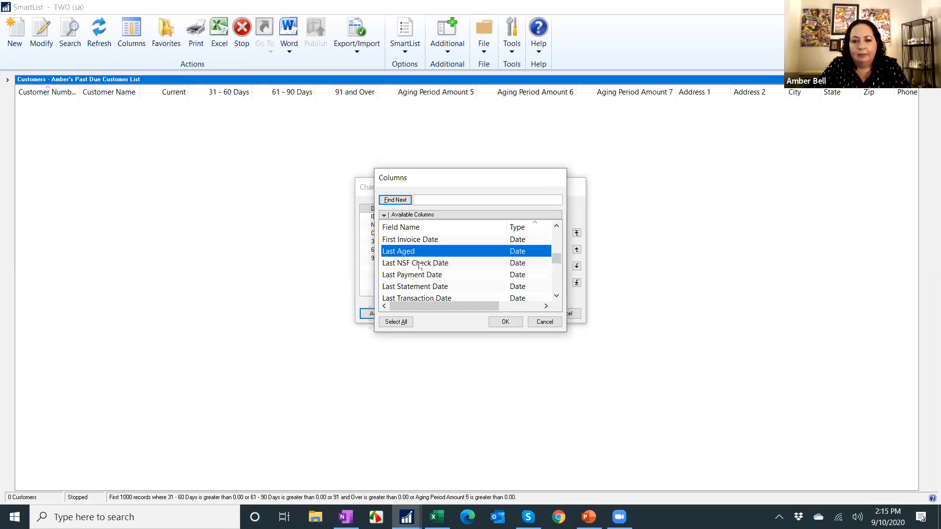
ctrl+click(431, 275)
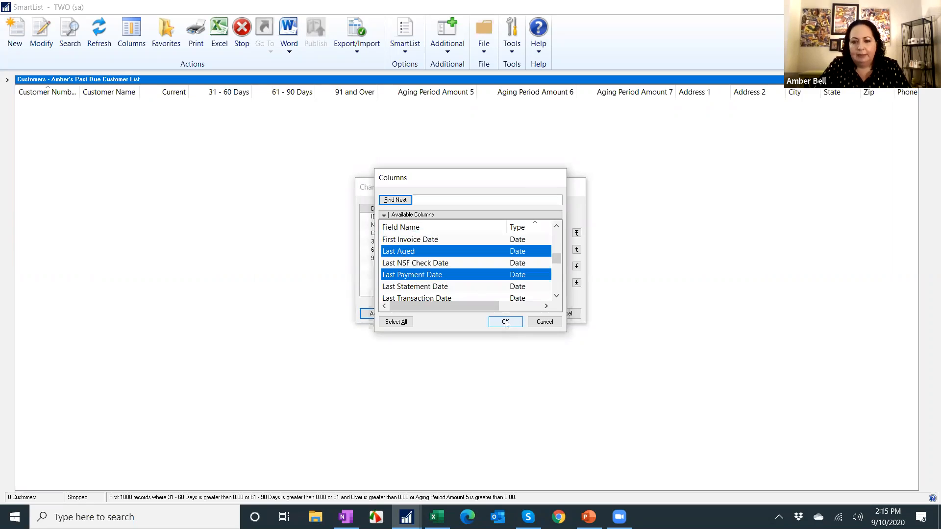
click(505, 322)
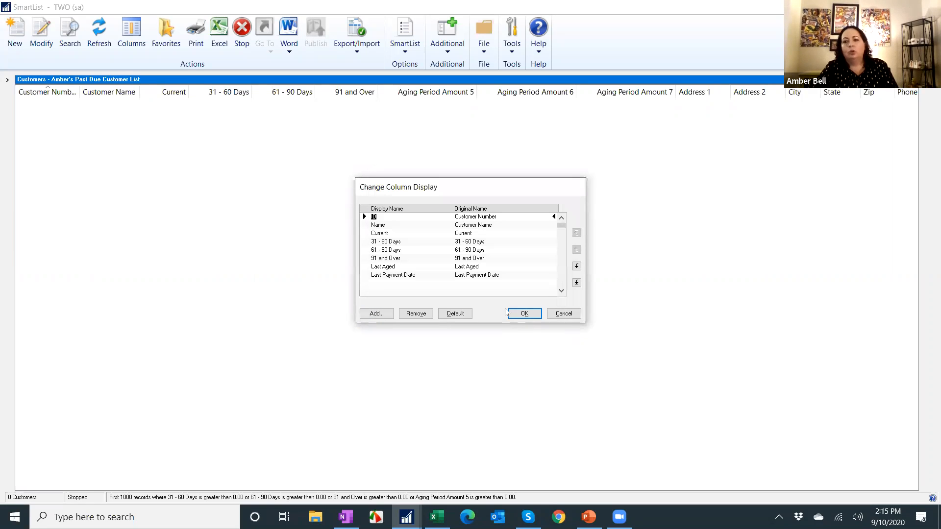
click(521, 314)
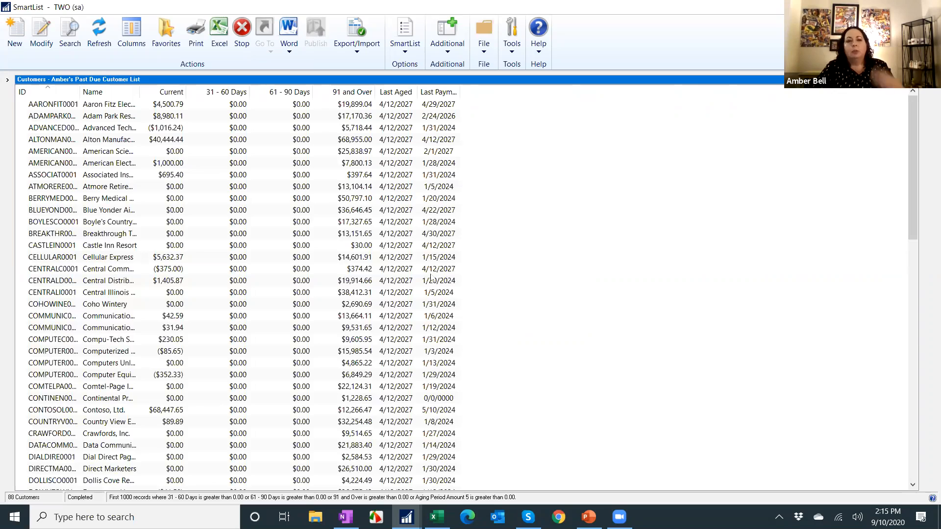
Modify the saved favorite to keep the new column layout, confirming the password prompt.
click(166, 32)
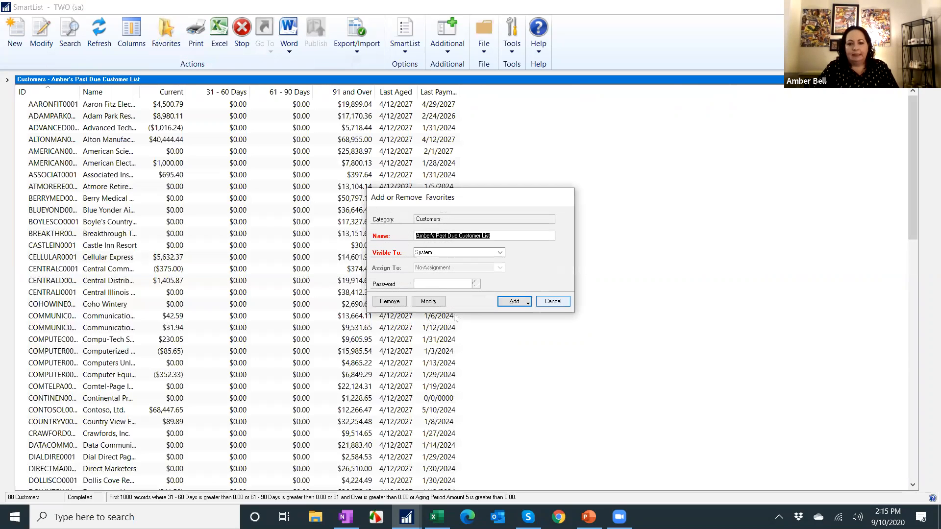
click(429, 301)
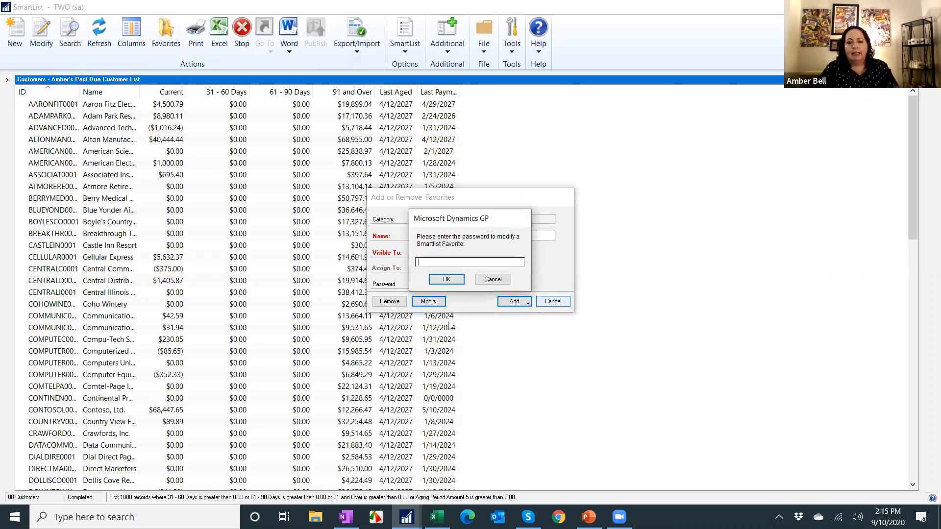
click(446, 280)
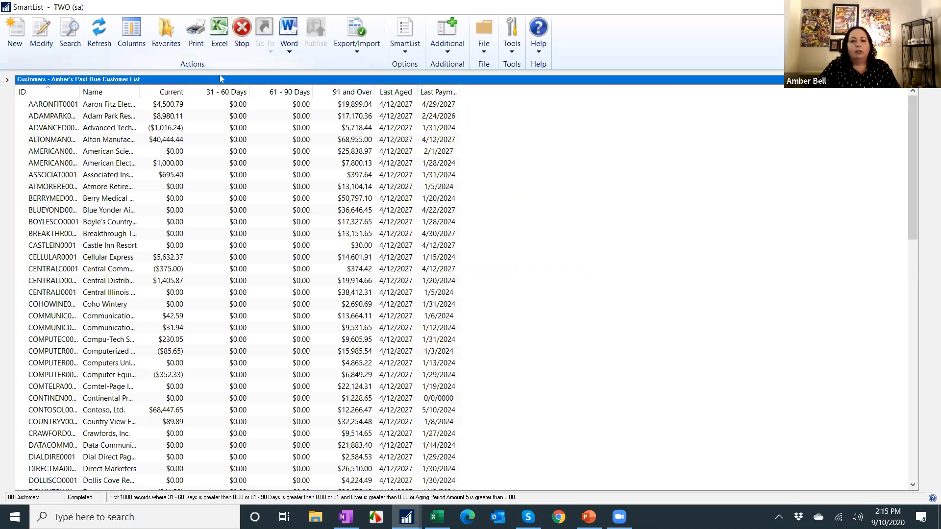
Add the Last Payment Amount column to the column display, jumping to fields starting with L, and apply the change.
click(138, 46)
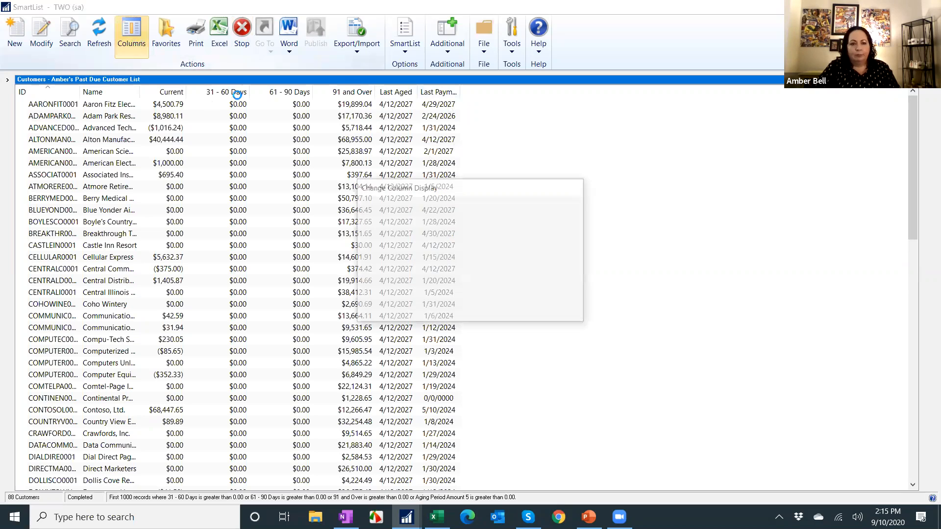
click(380, 314)
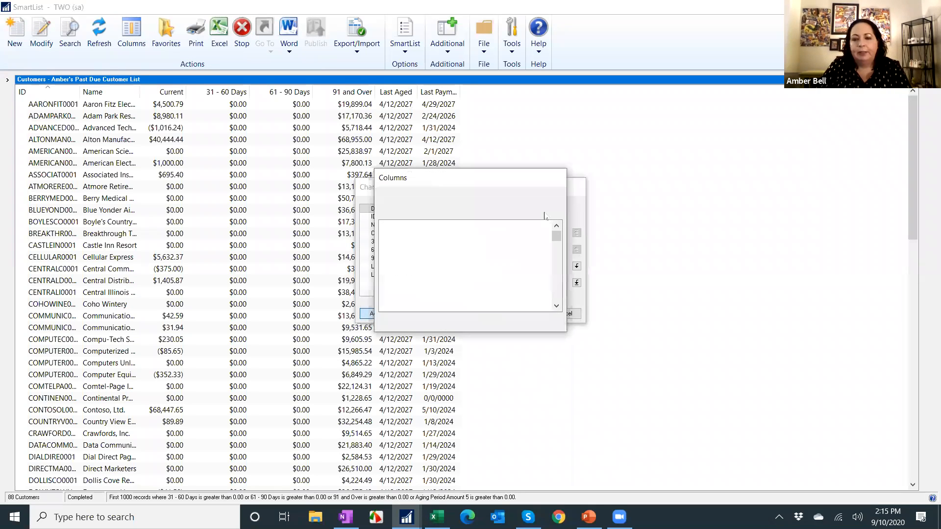
click(438, 229)
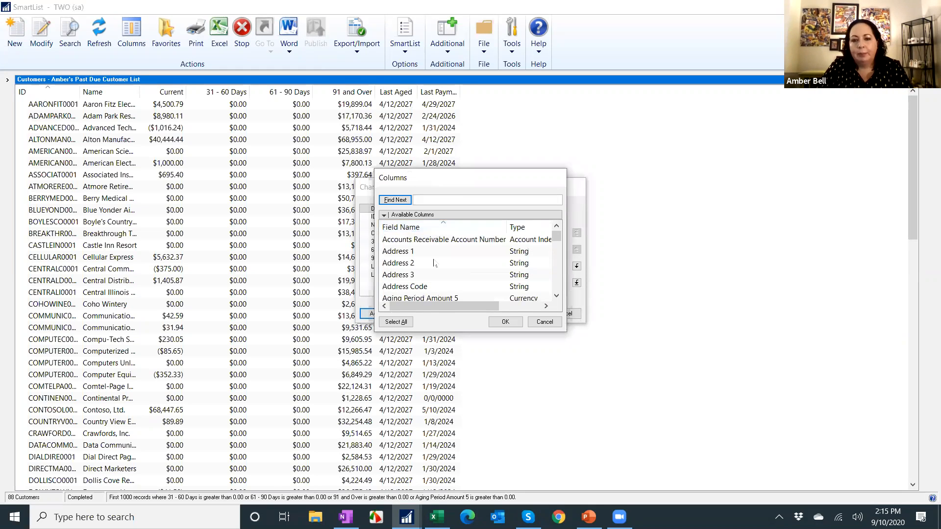
click(435, 265)
key(l)
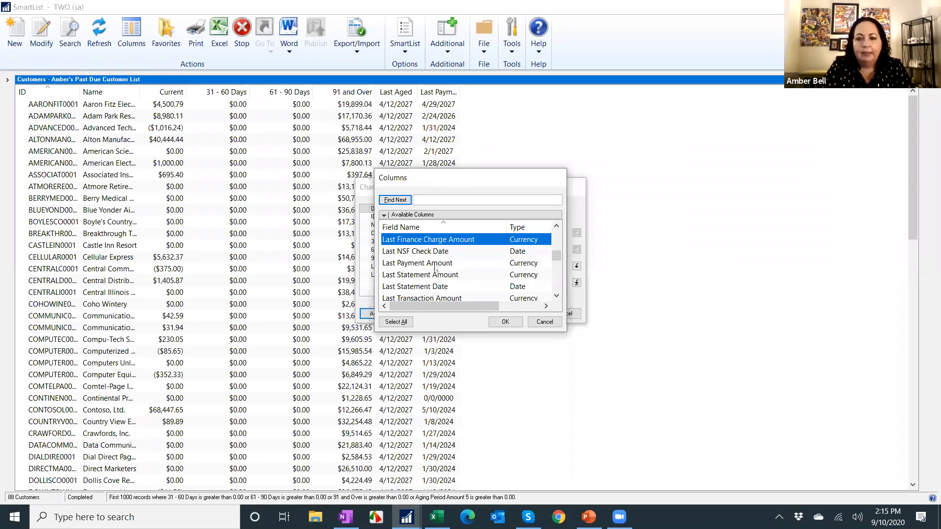
click(436, 265)
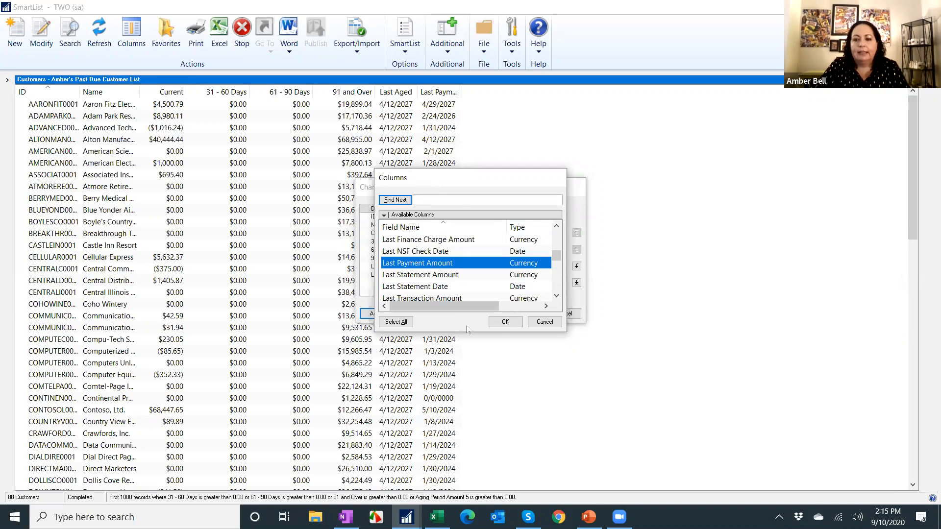
click(495, 323)
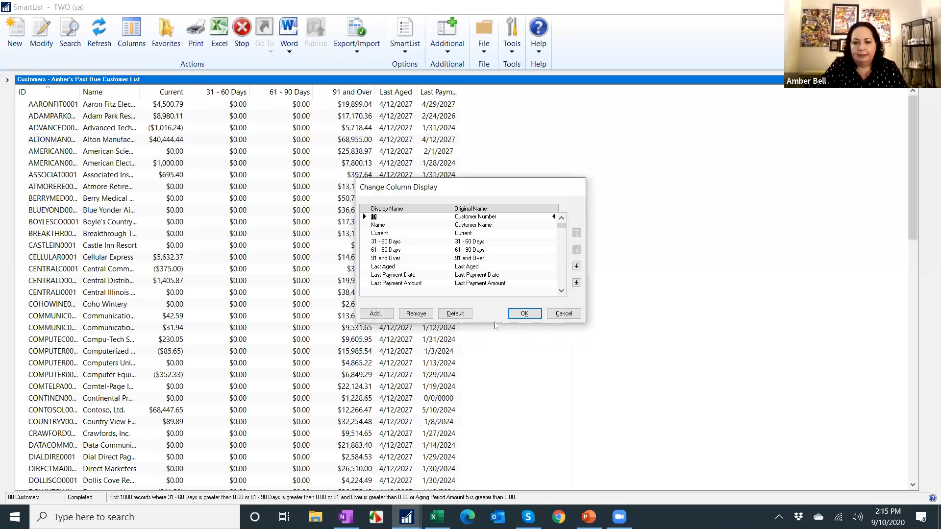
click(524, 314)
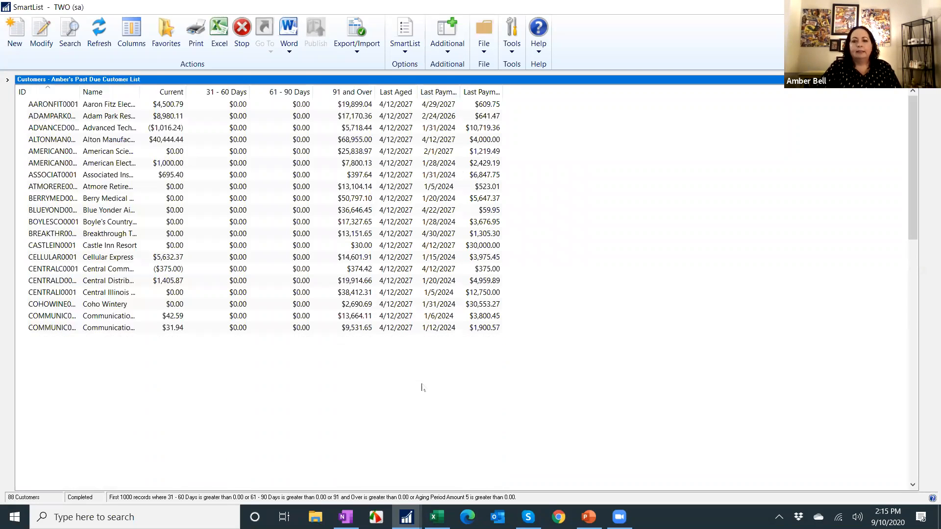
Modify the saved Amber's Past Due Customer List favorite with the added column, entering the favorite's modify password.
click(165, 32)
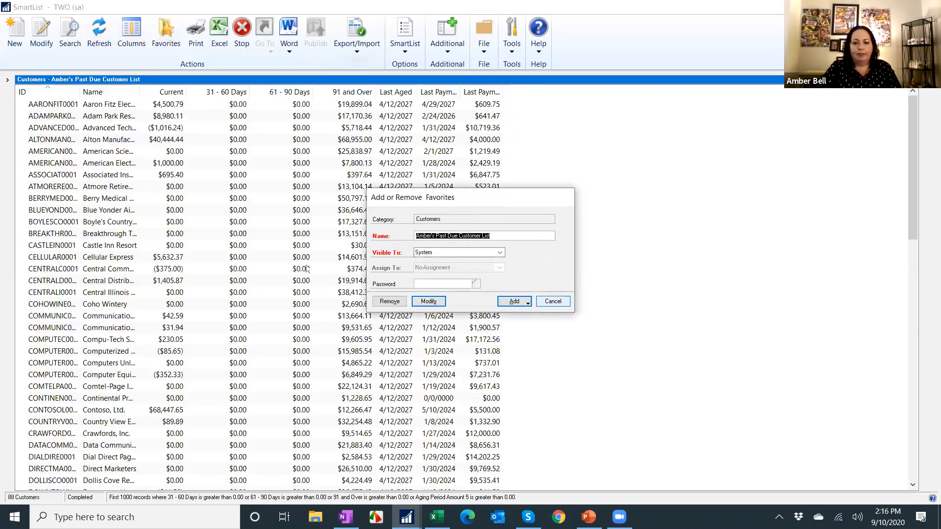
click(429, 301)
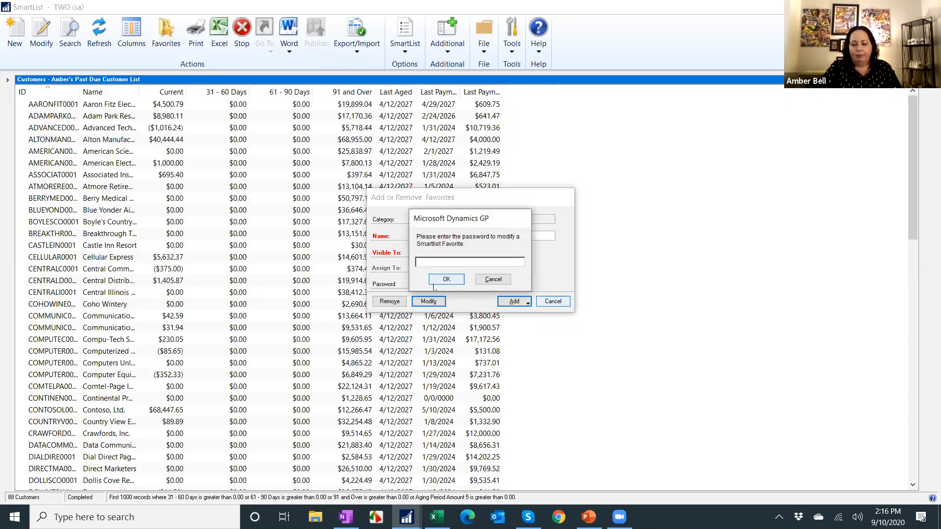
text(•••)
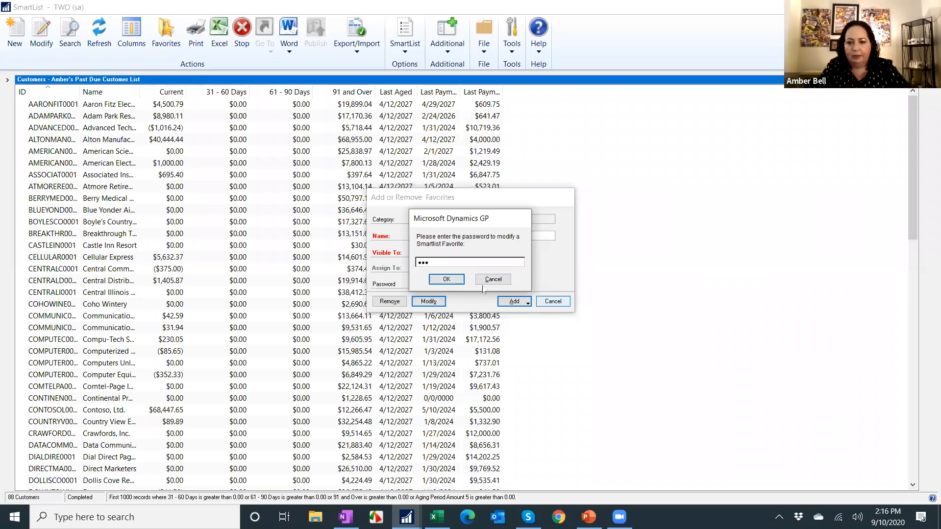
click(437, 280)
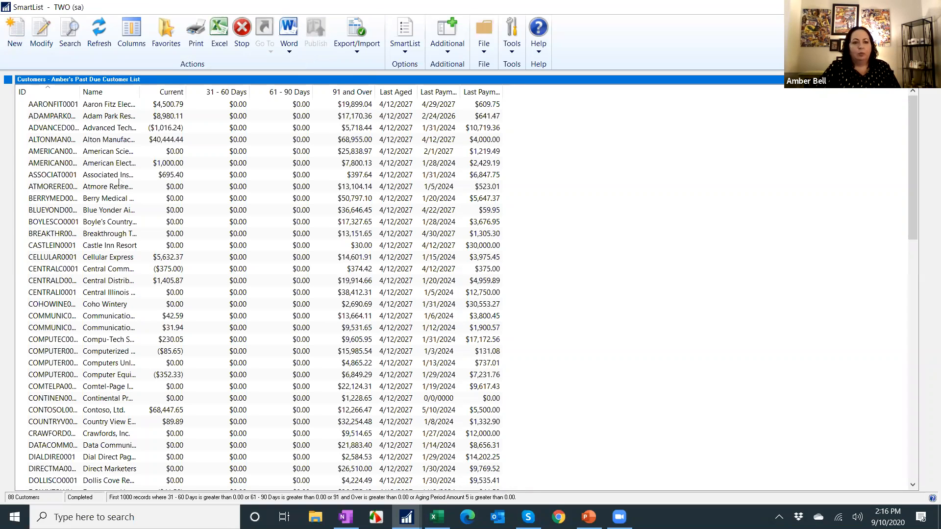
Expand the navigation pane beside the SmartList results.
click(8, 79)
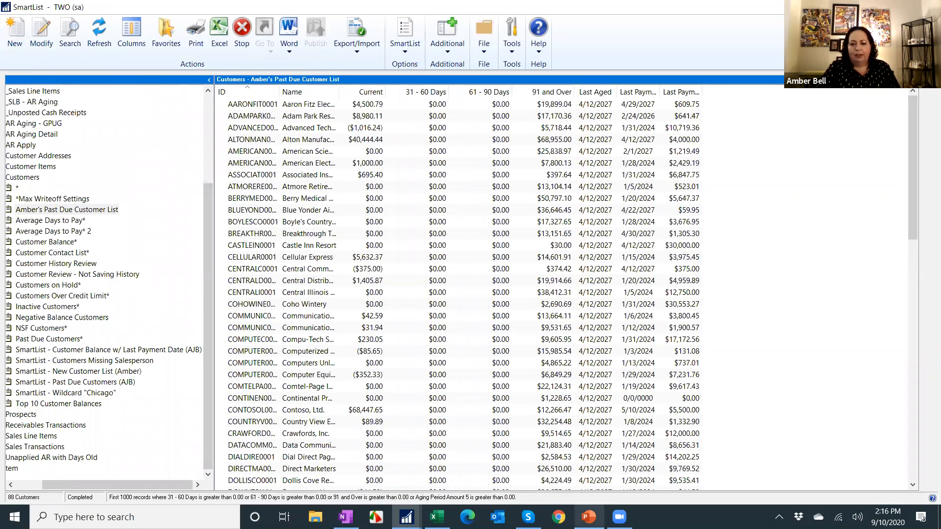
Switch to the PowerPoint slide show and advance to the next slide.
click(589, 517)
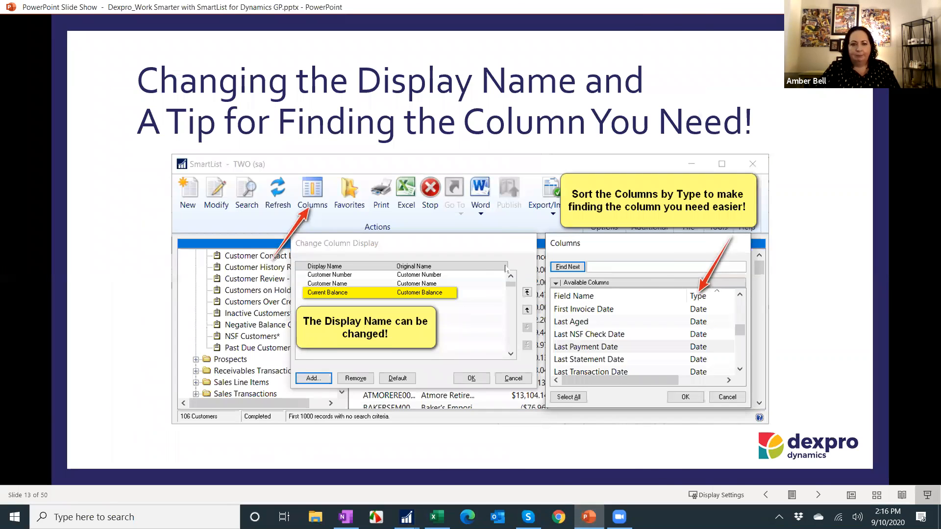
click(314, 178)
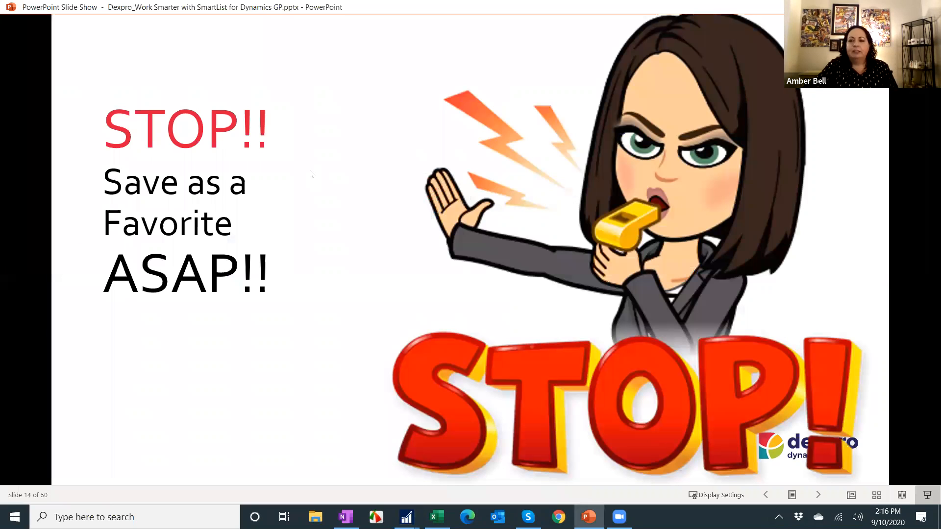
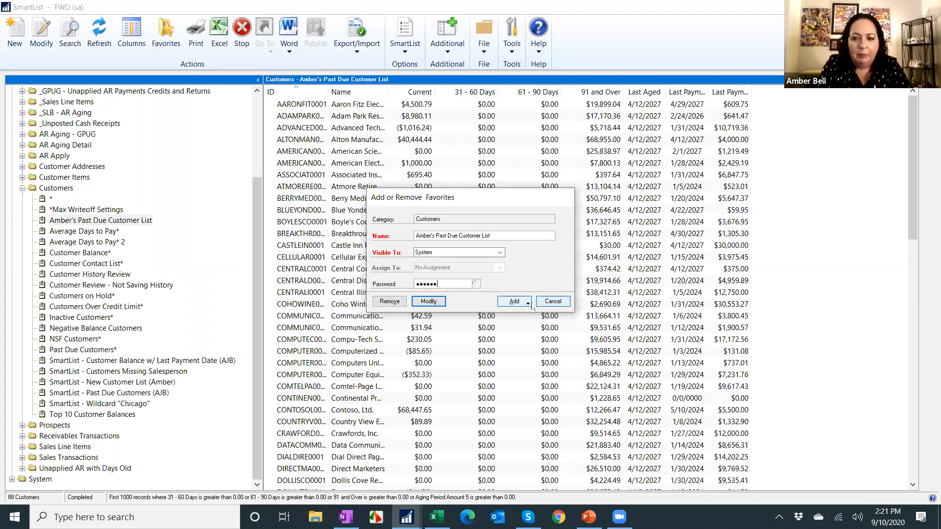
Confirm modifying the favorite by entering its modify password.
click(442, 298)
text(••••••)
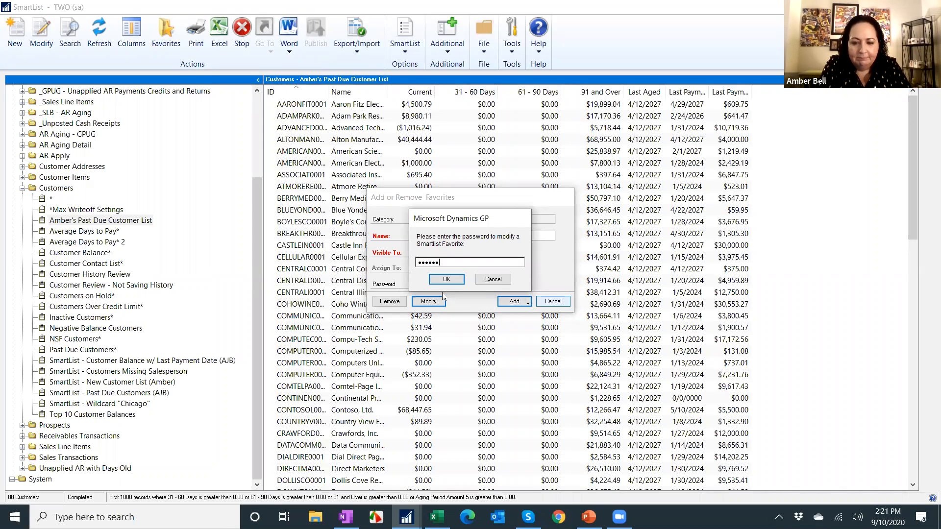
click(450, 280)
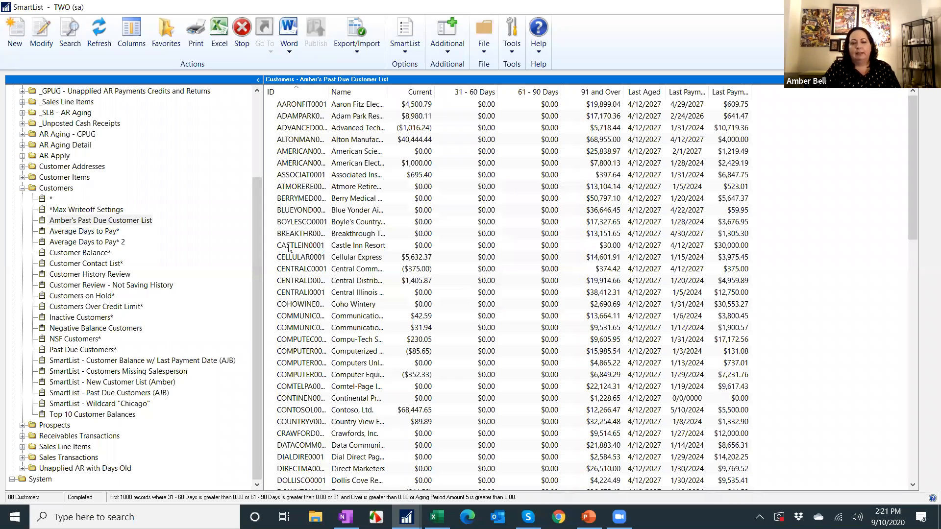
Switch to the PowerPoint slide show and advance to the Saving a SmartList Reminder slide.
click(588, 517)
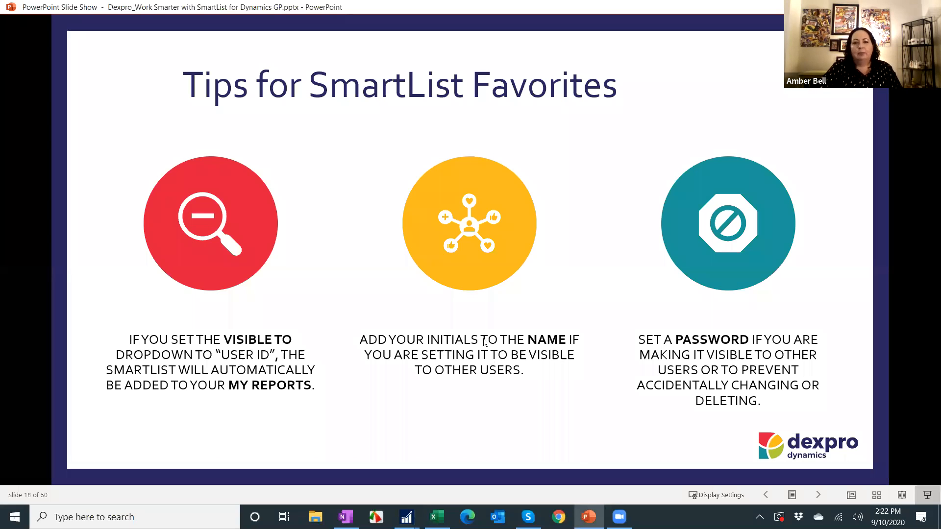
click(483, 339)
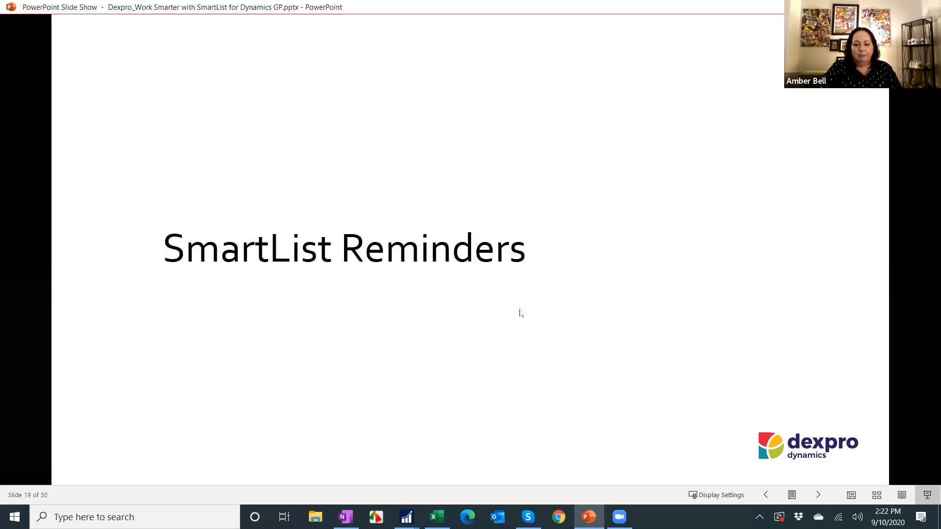
click(593, 304)
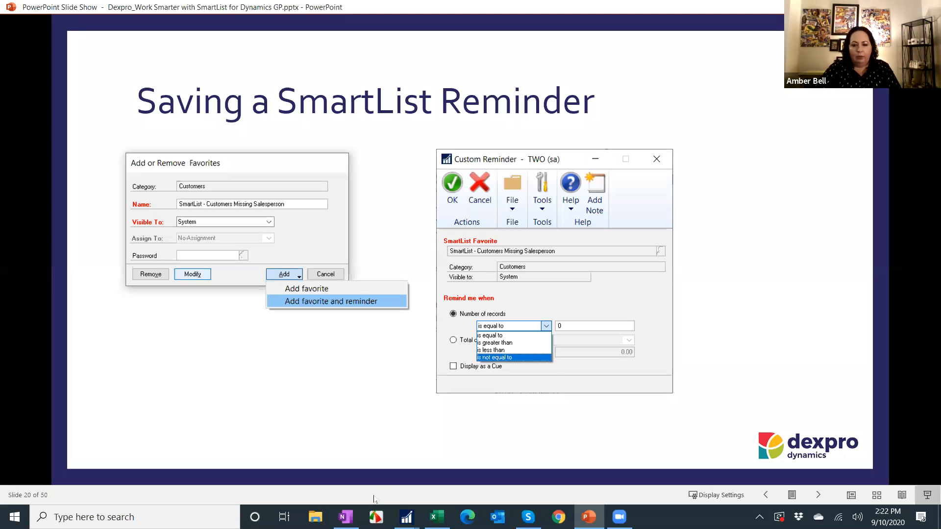
Return to SmartList and collapse the Customers and Sales folders in the navigation tree.
click(406, 515)
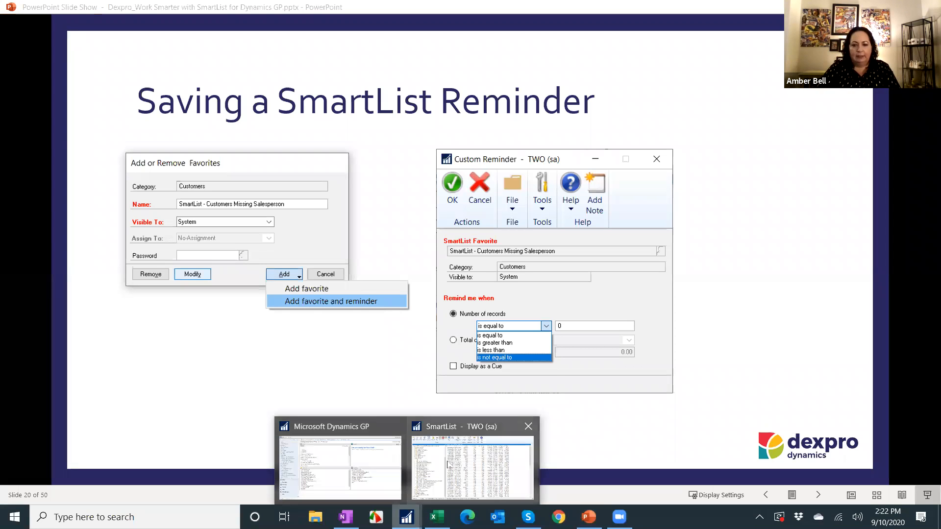
scroll(18, 214, up, 4)
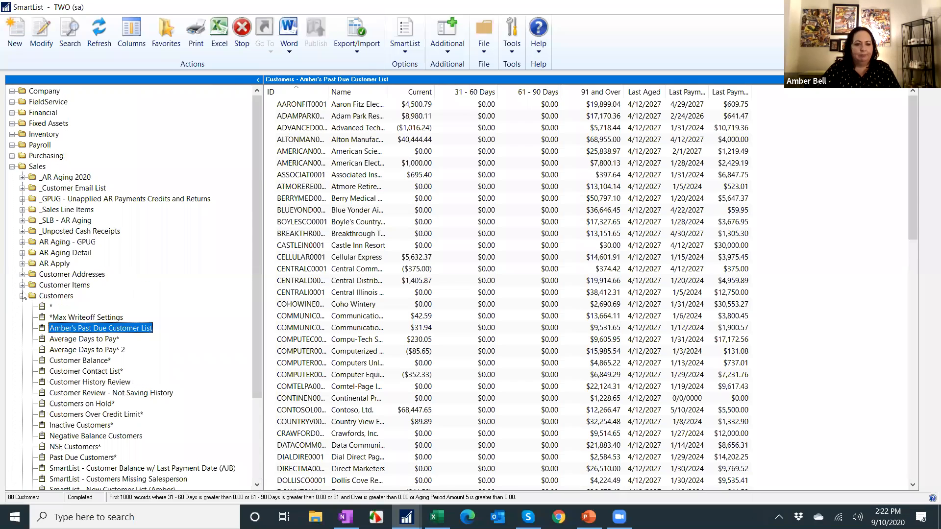
click(22, 296)
click(12, 167)
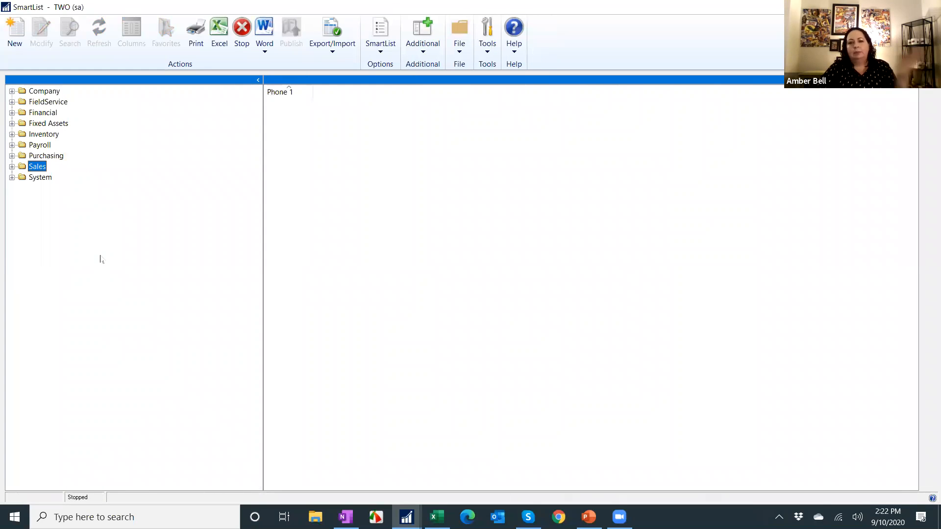
Open the default Accounts SmartList under the Financial folder.
click(12, 112)
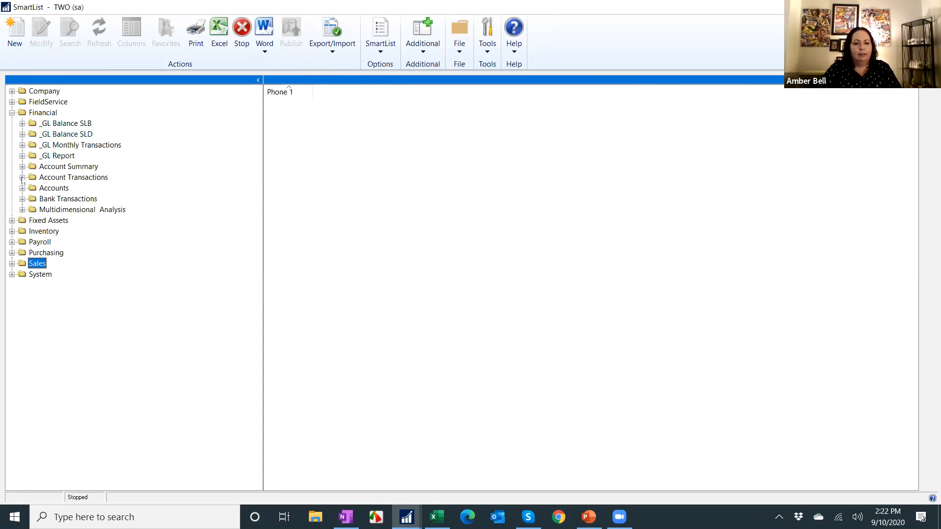
click(22, 188)
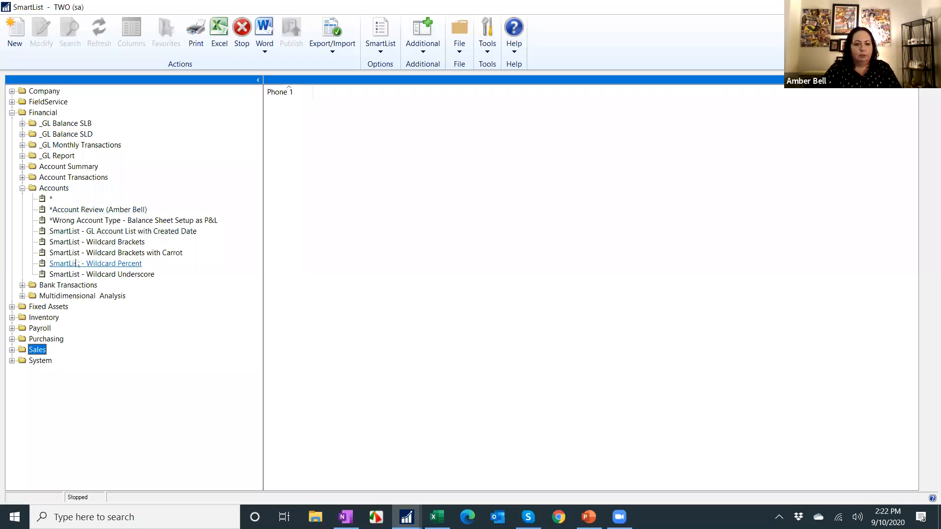
click(51, 199)
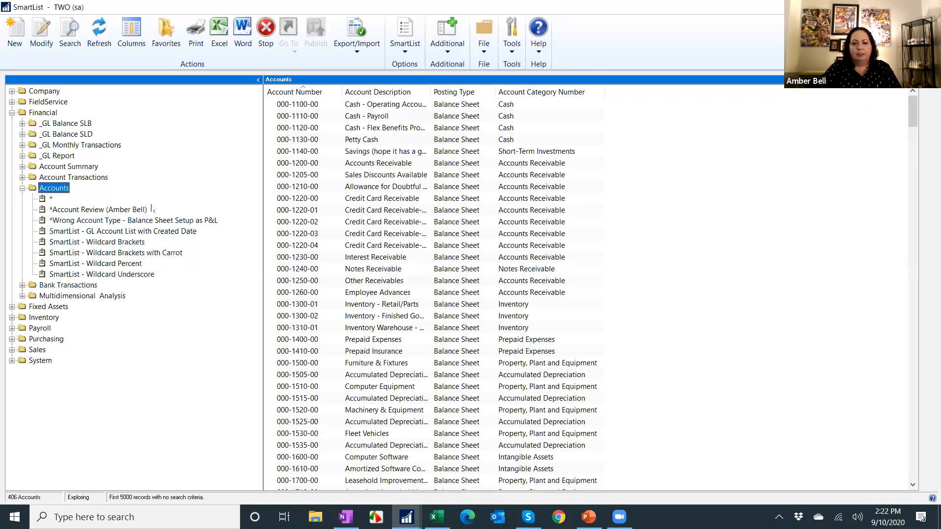
Add the Created Date column to the Accounts SmartList's column display and apply it.
click(139, 27)
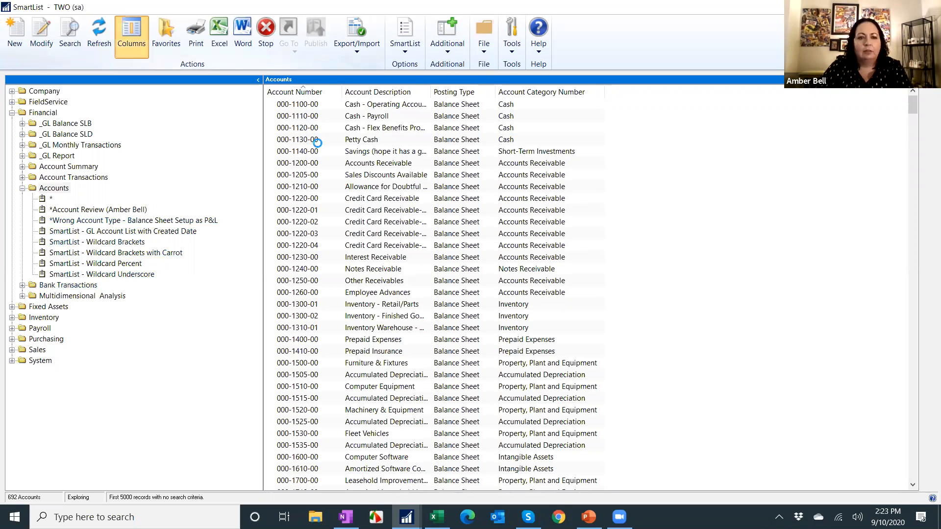
click(376, 313)
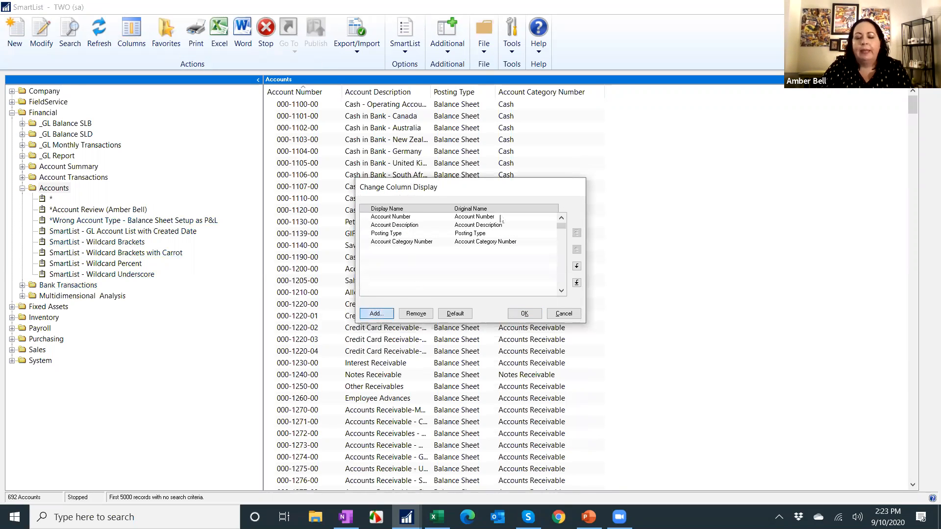
click(516, 231)
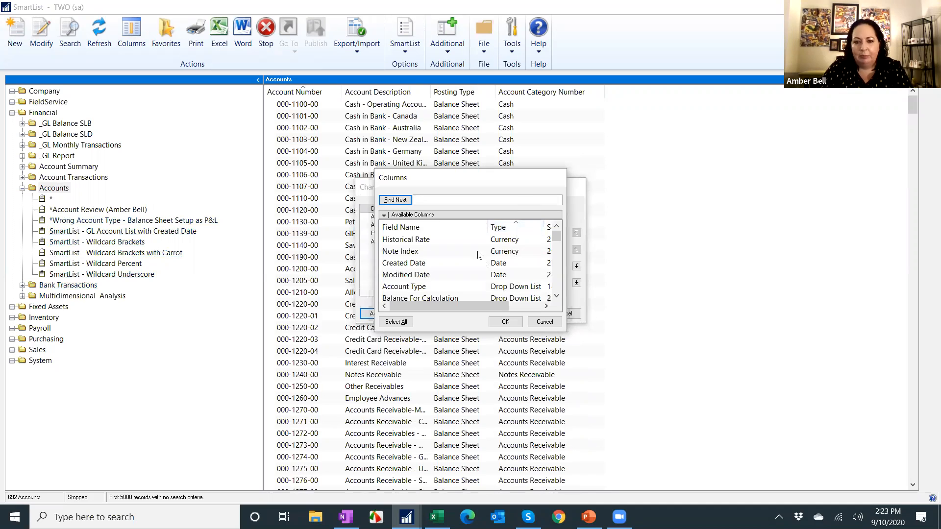
click(438, 263)
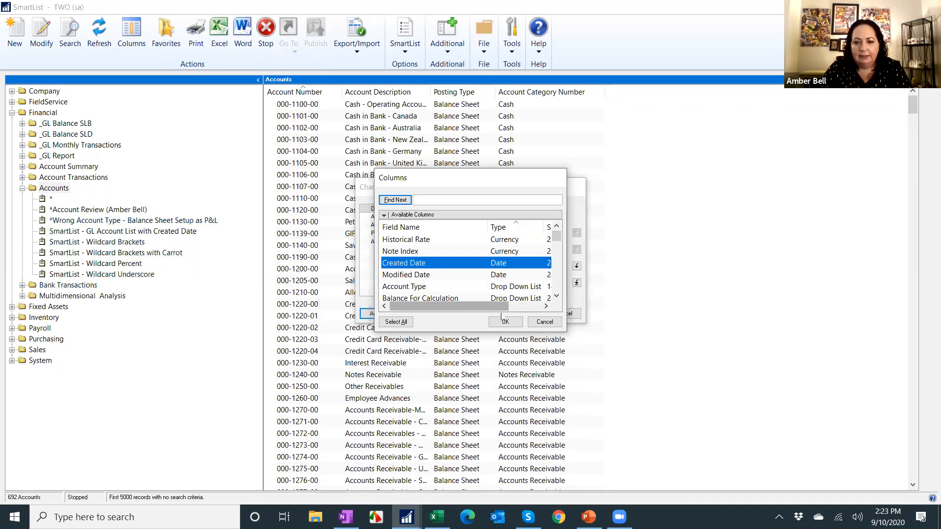
click(506, 322)
click(524, 313)
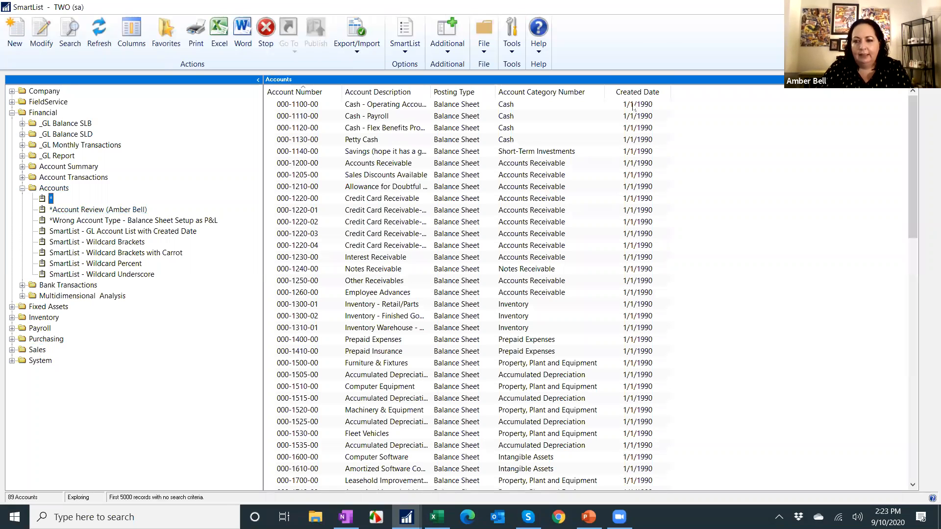
Sort the accounts by Created Date, newest first, and scroll through the list.
click(632, 96)
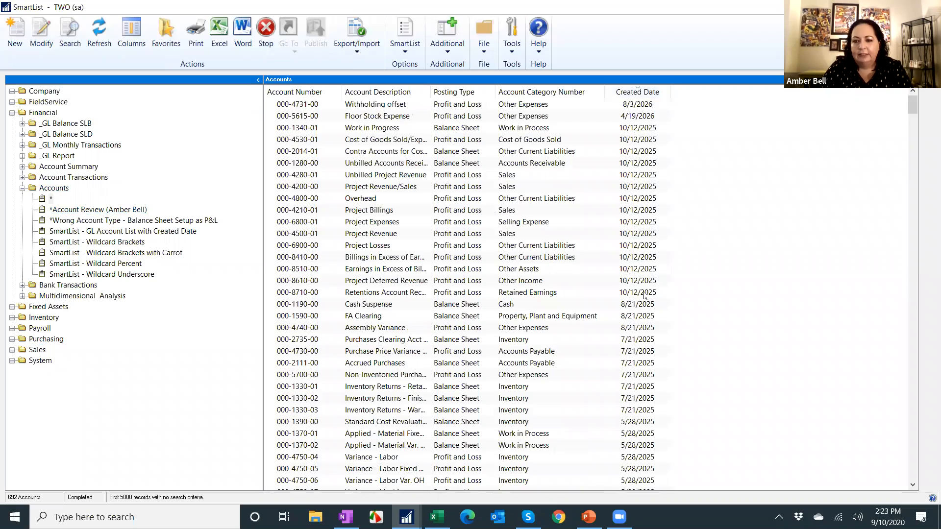
scroll(645, 357, down, 20)
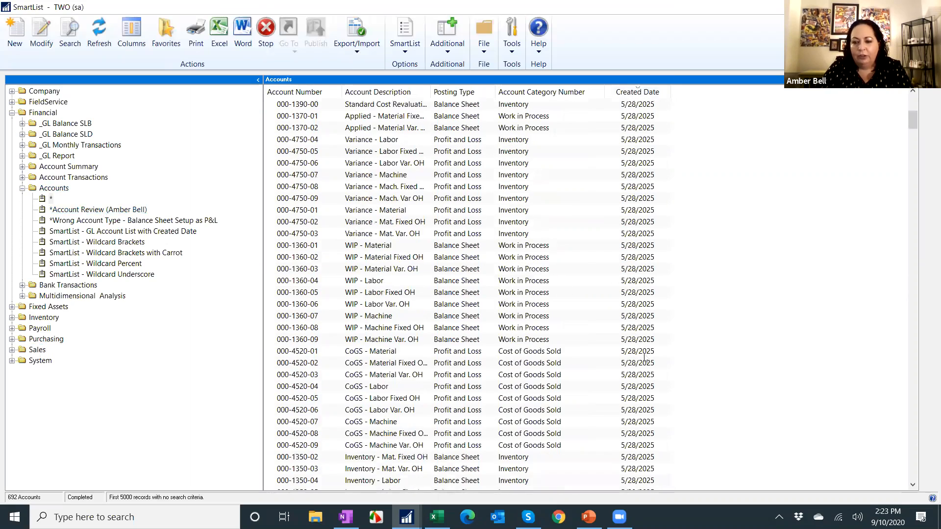
scroll(645, 357, down, 20)
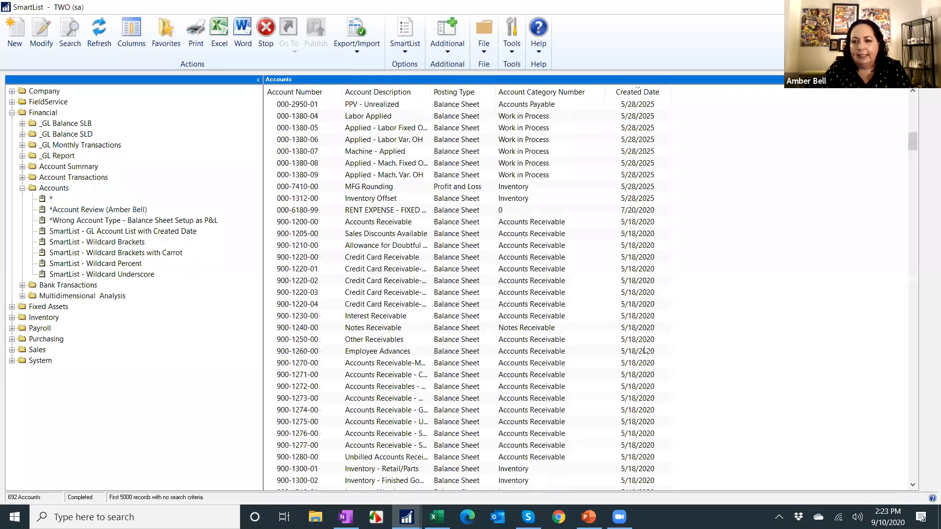
scroll(645, 351, down, 13)
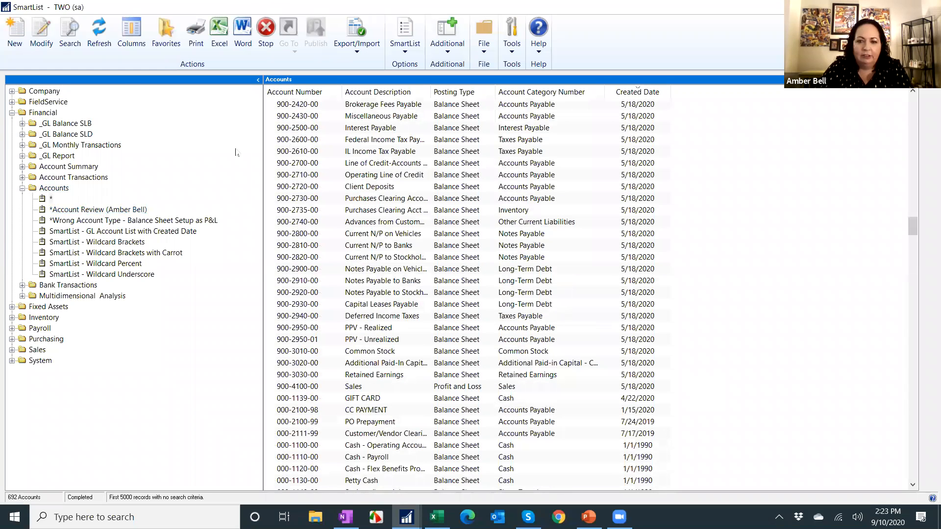
Name a new favorite New GL Accounts - AJB and set it visible to System.
click(162, 34)
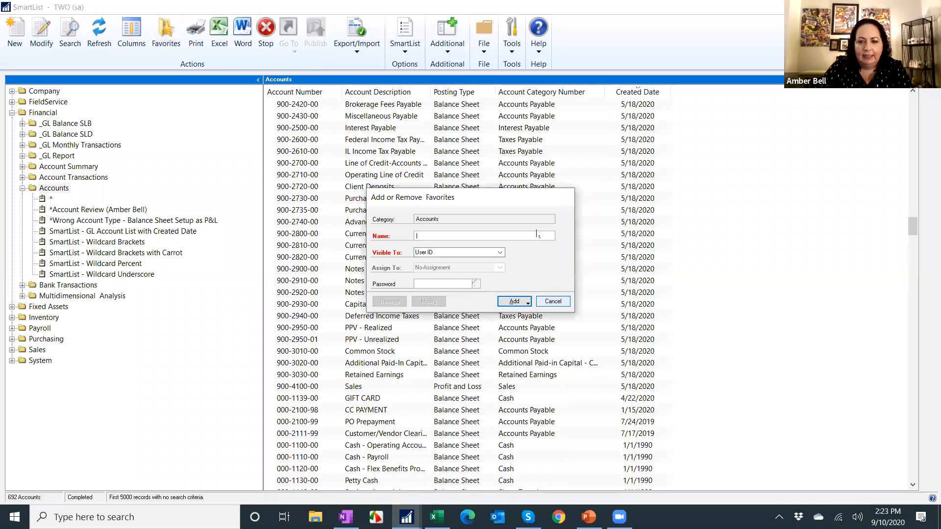
text(New )
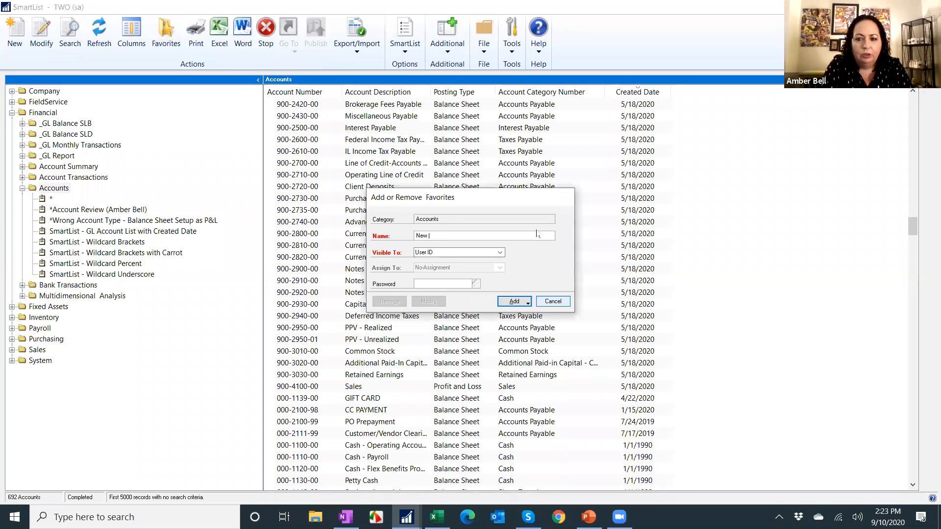
text(GL Accounts)
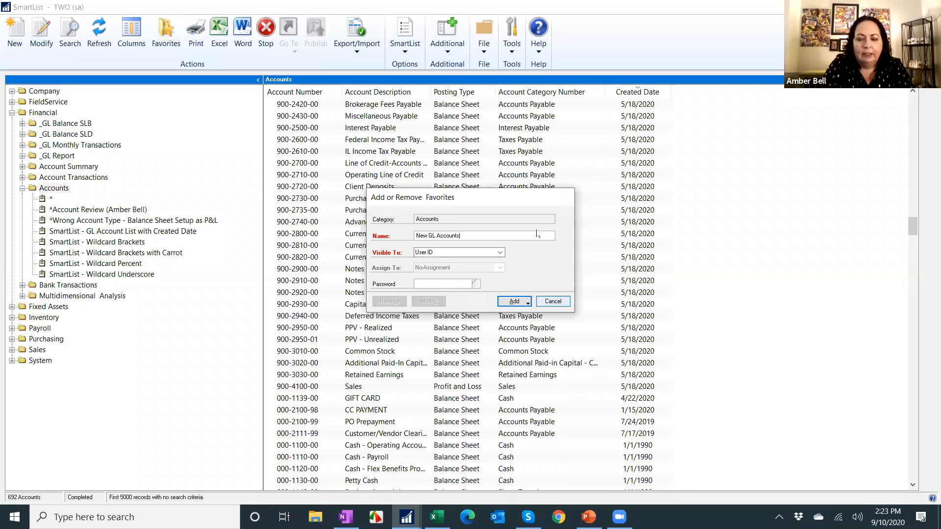
click(431, 253)
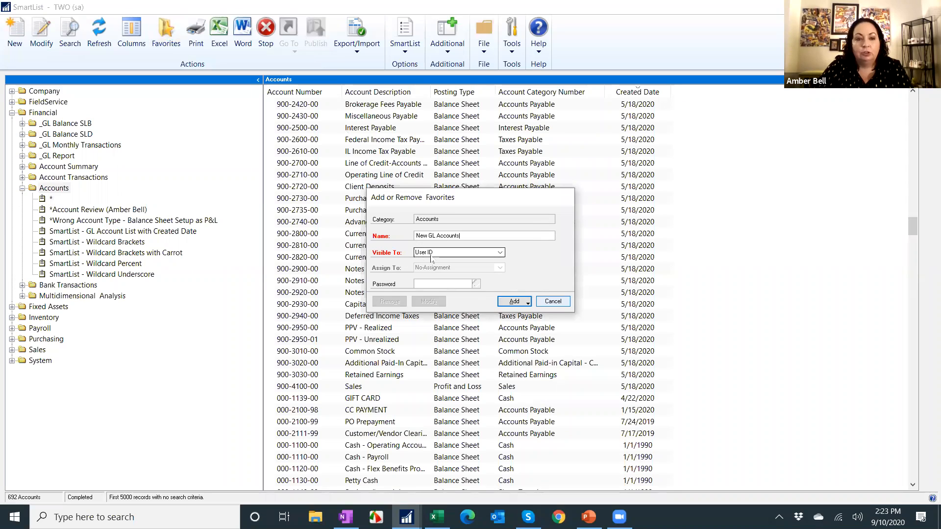
click(431, 254)
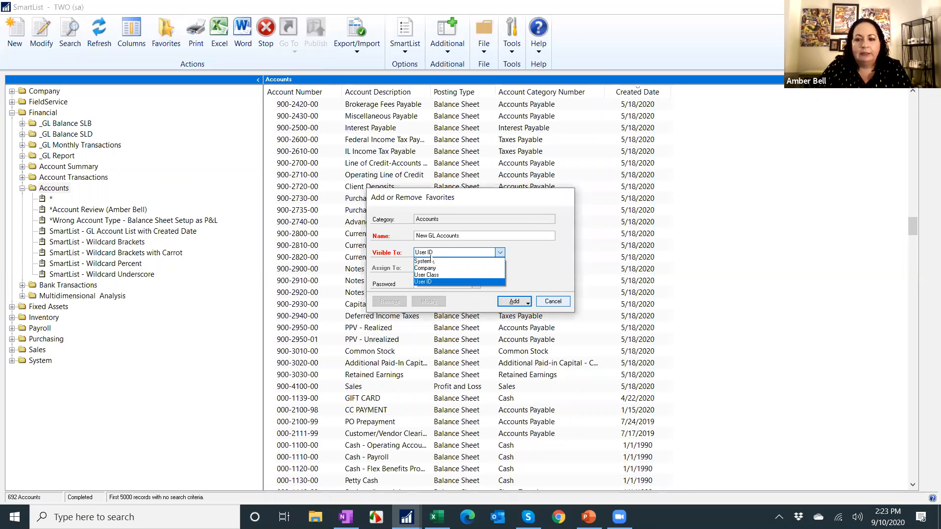
click(425, 262)
click(475, 235)
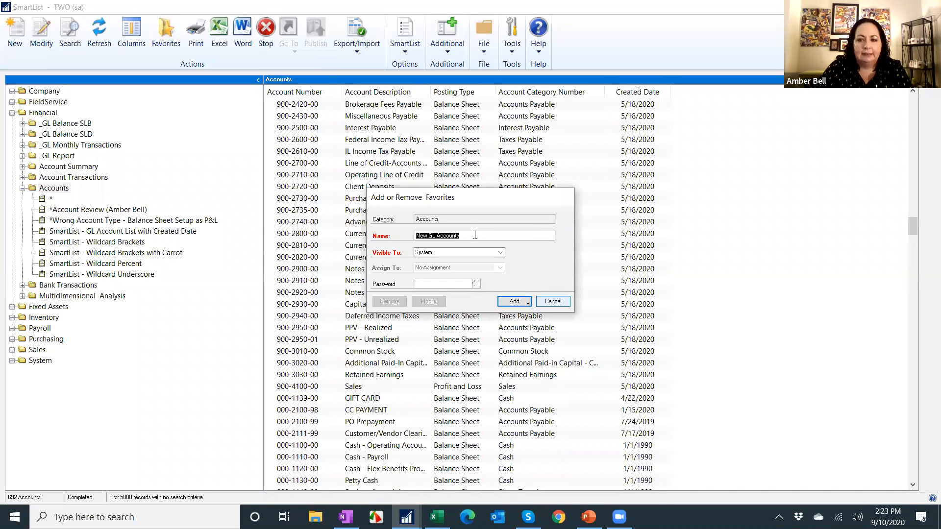
click(475, 235)
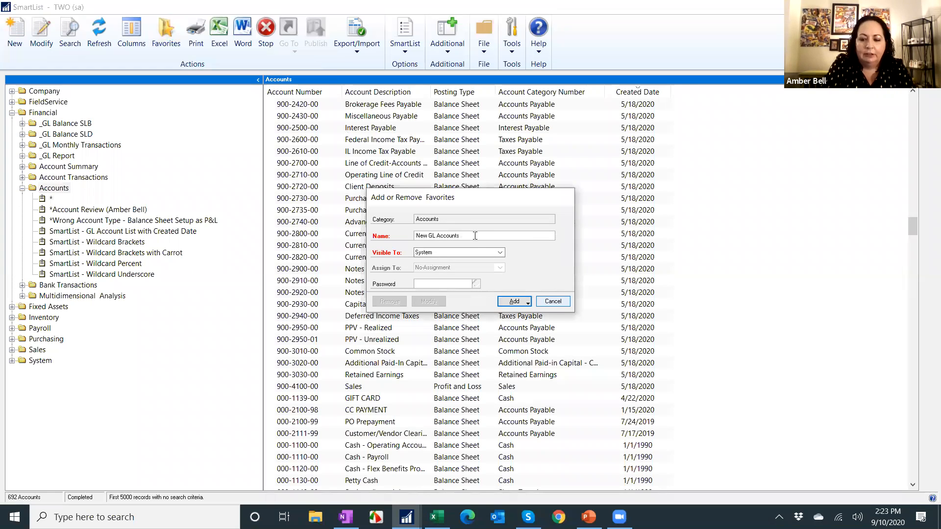
text(- All)
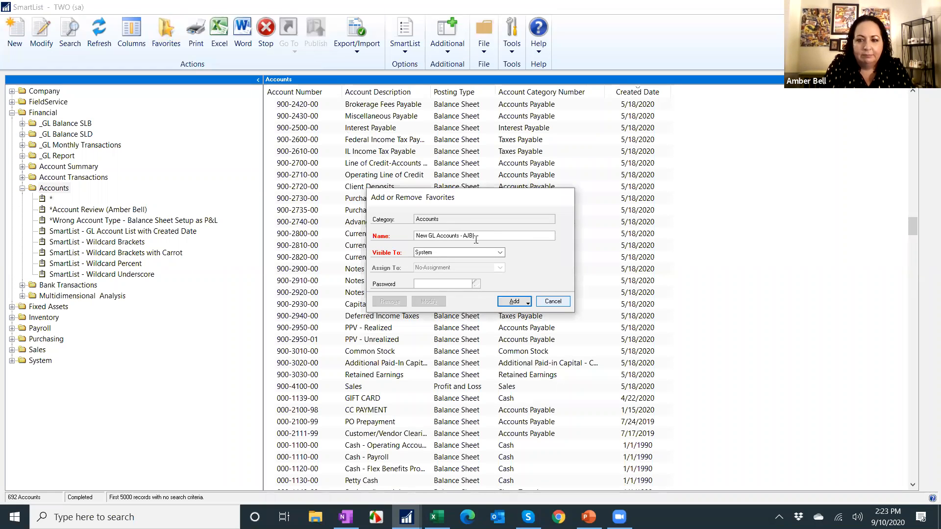
Add it as a favorite and reminder, reminding when the number of records is greater than 0.
click(527, 302)
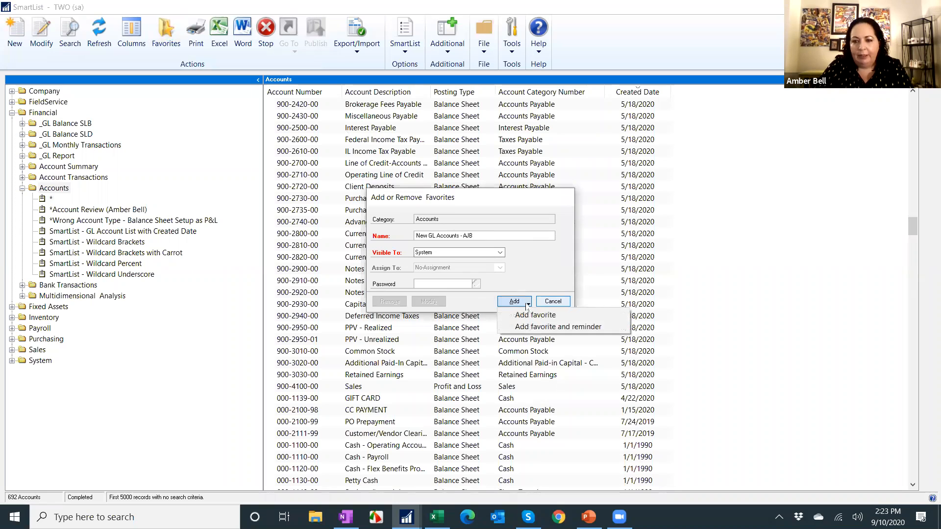
click(533, 328)
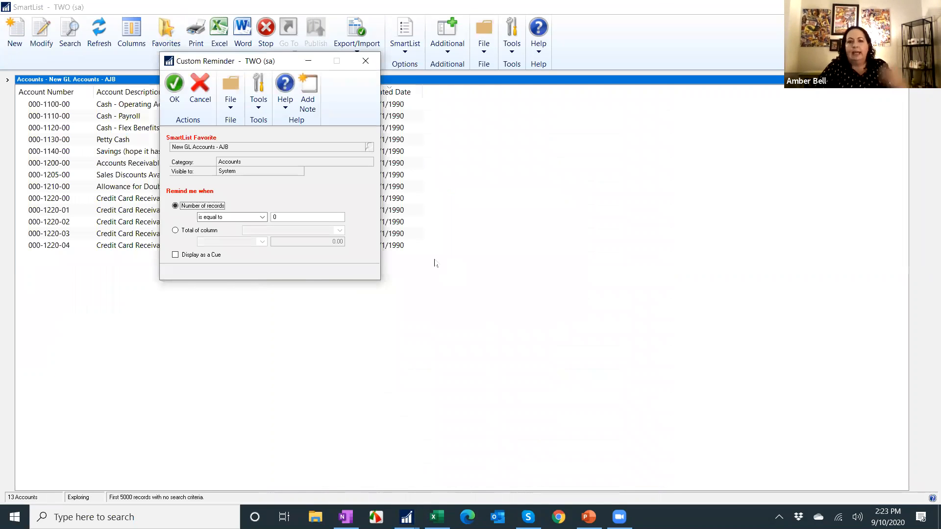
click(246, 217)
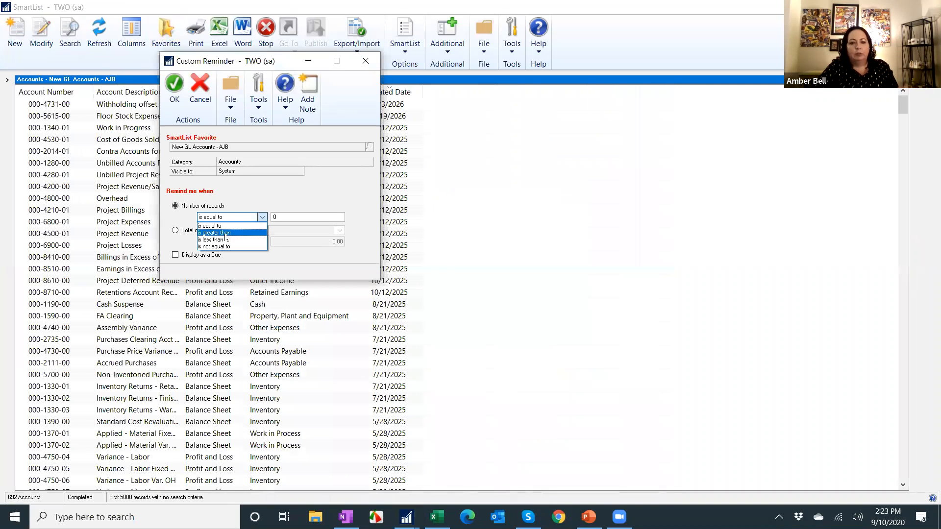
click(225, 234)
click(175, 85)
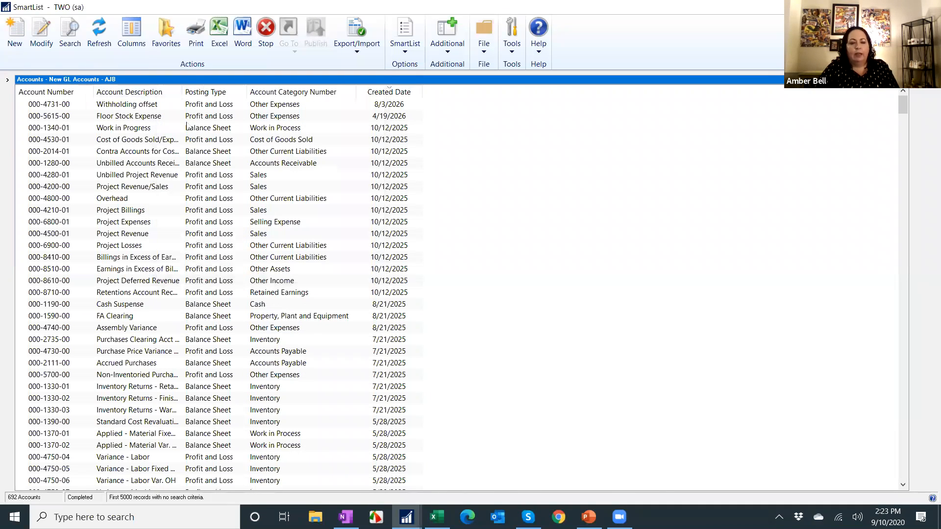
Search the accounts for Created Date greater than the Beginning of Calendar Year.
click(73, 38)
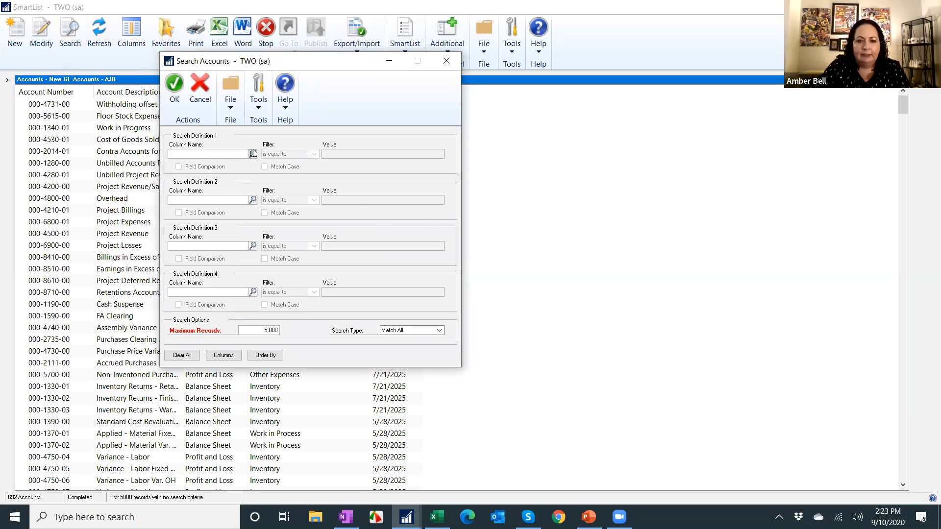
click(253, 154)
double_click(413, 252)
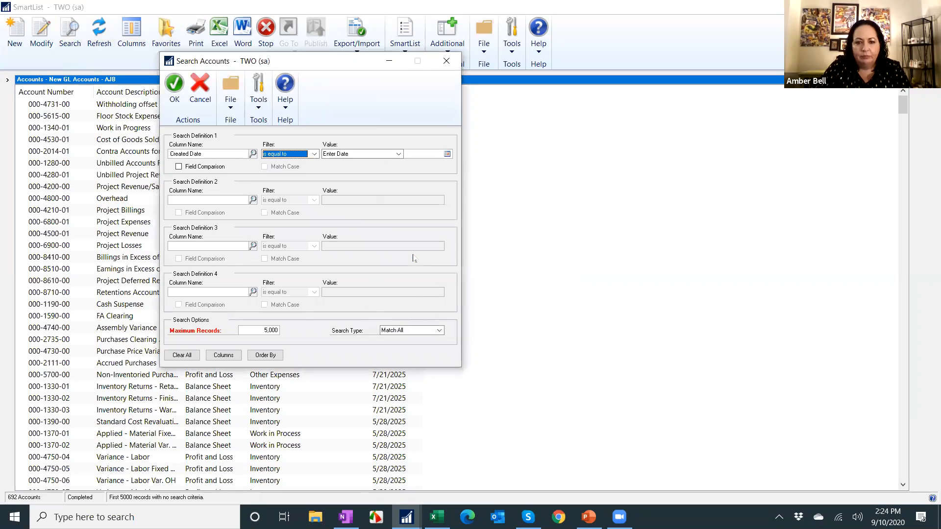
click(291, 156)
click(293, 196)
click(399, 154)
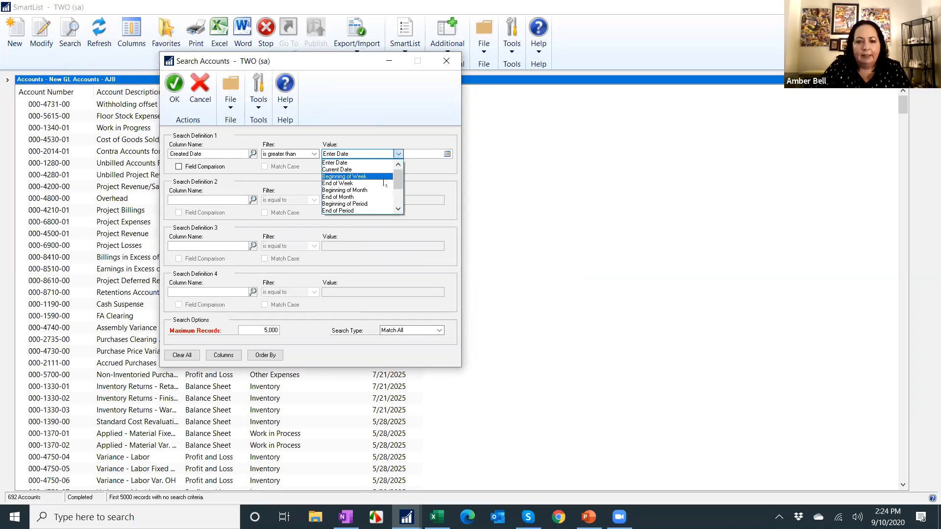
scroll(383, 194, down, 2)
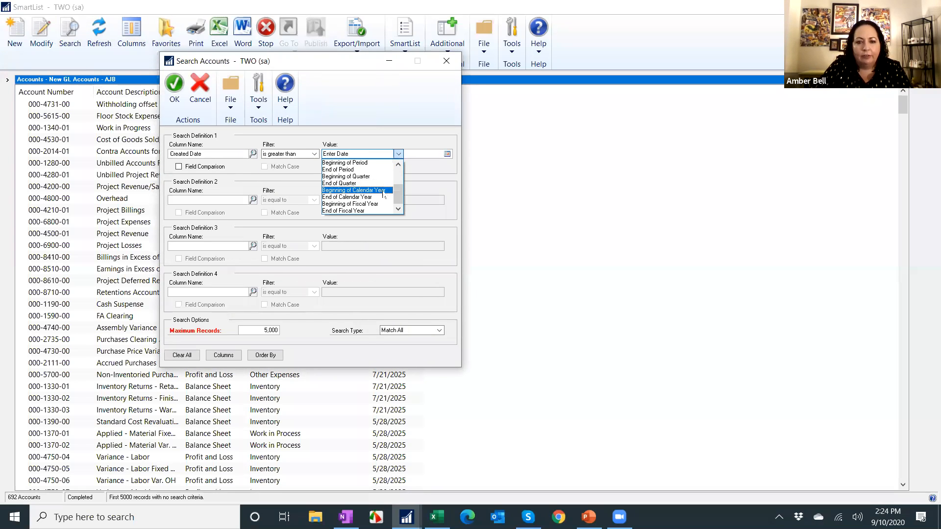
click(353, 191)
click(175, 84)
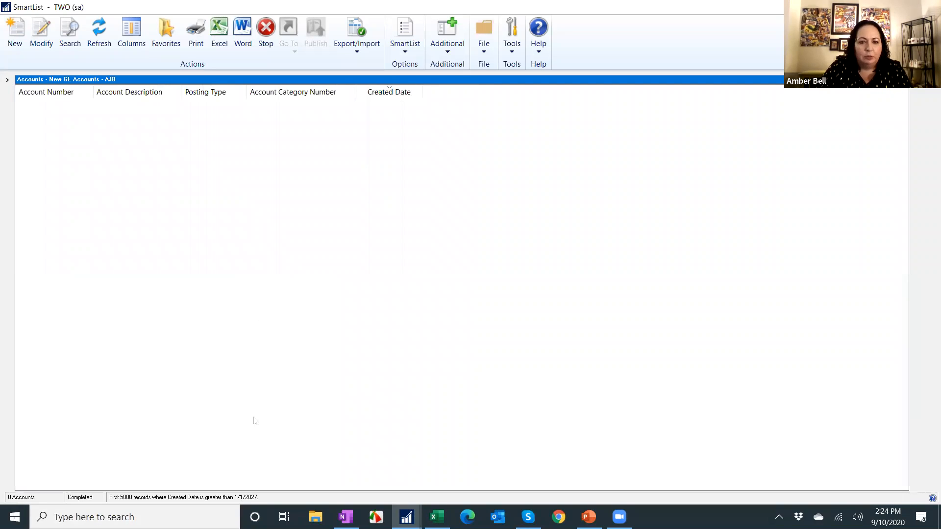
Change the Created Date search value to an entered date of 1/1/2020 and rerun the search.
click(69, 34)
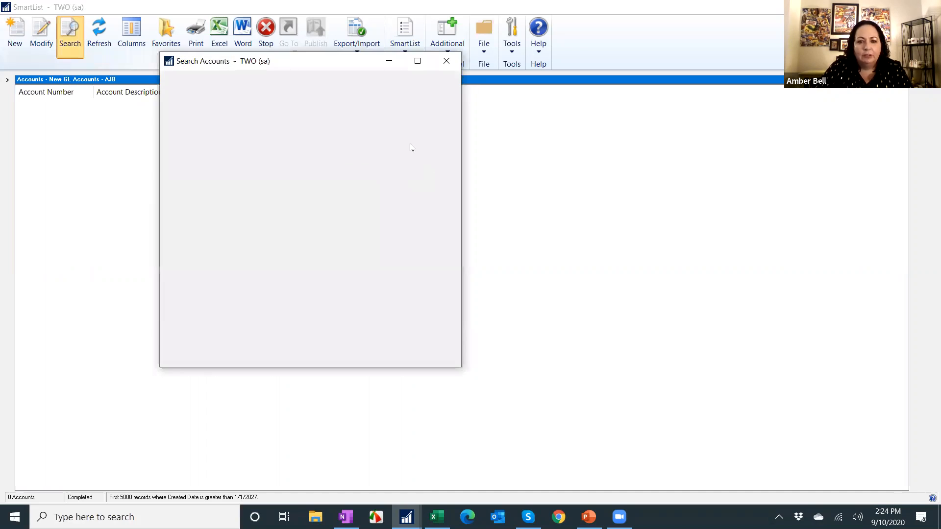
click(343, 154)
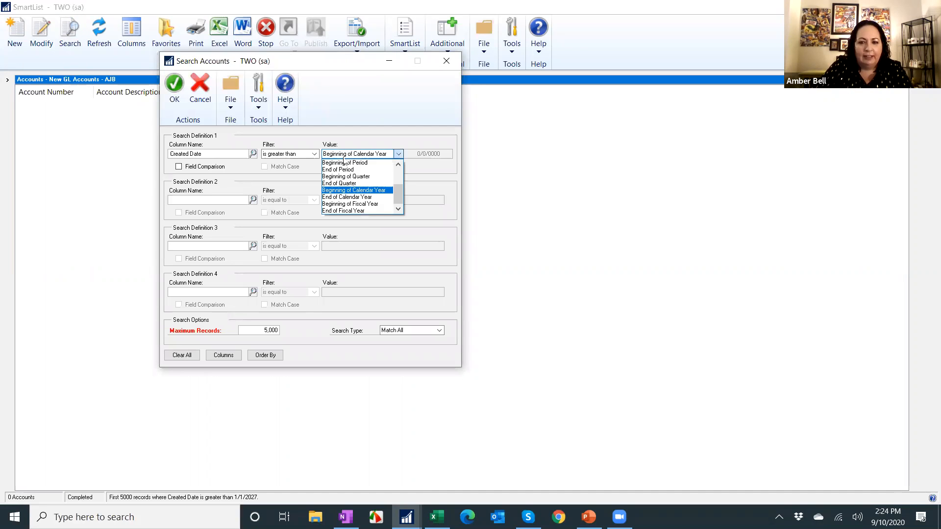
scroll(351, 170, up, 2)
click(363, 162)
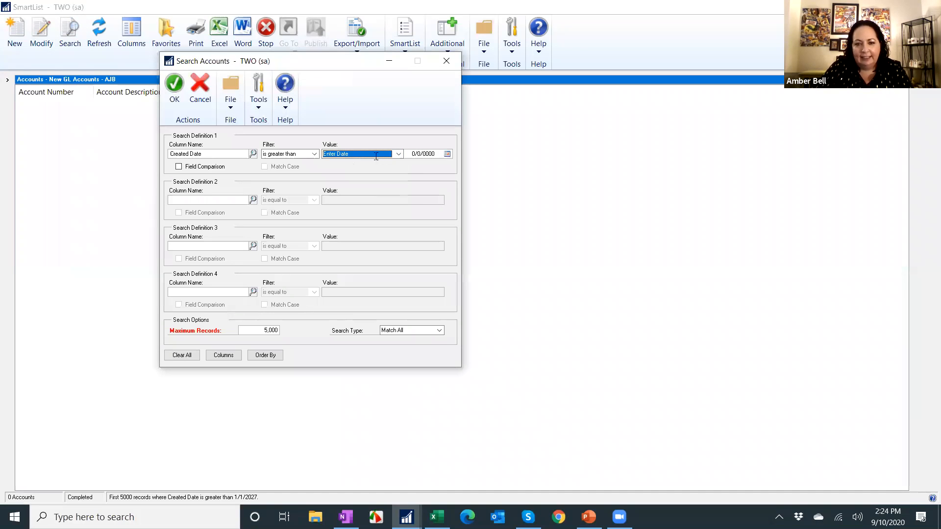
click(415, 153)
text(0101)
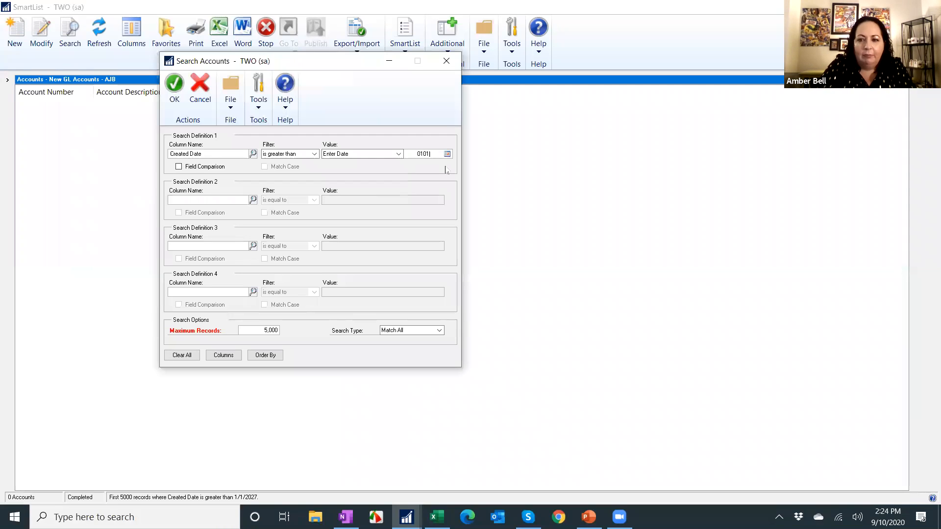
text(2020)
key(Tab)
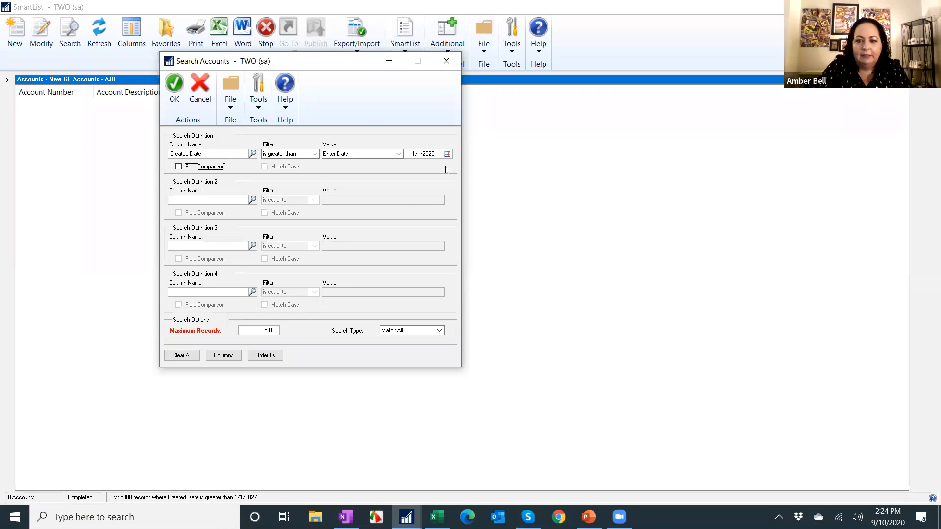
click(174, 85)
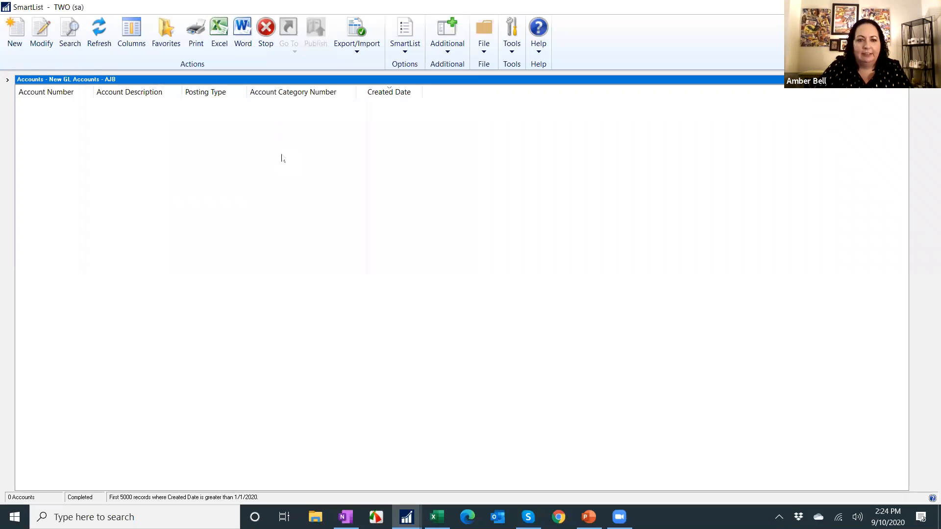
Modify the New GL Accounts - AJB favorite with the new search, entering the favorite password and confirming the reminder change.
click(167, 31)
click(438, 302)
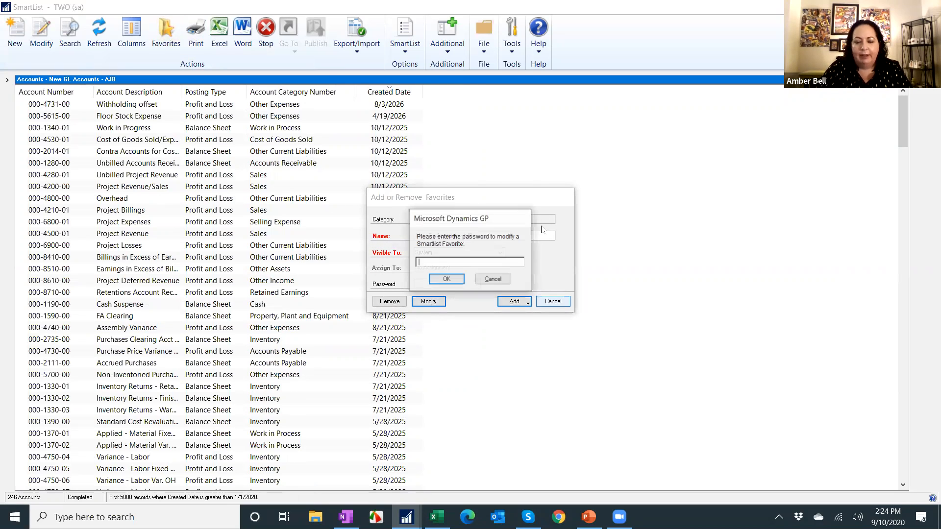
text(•••)
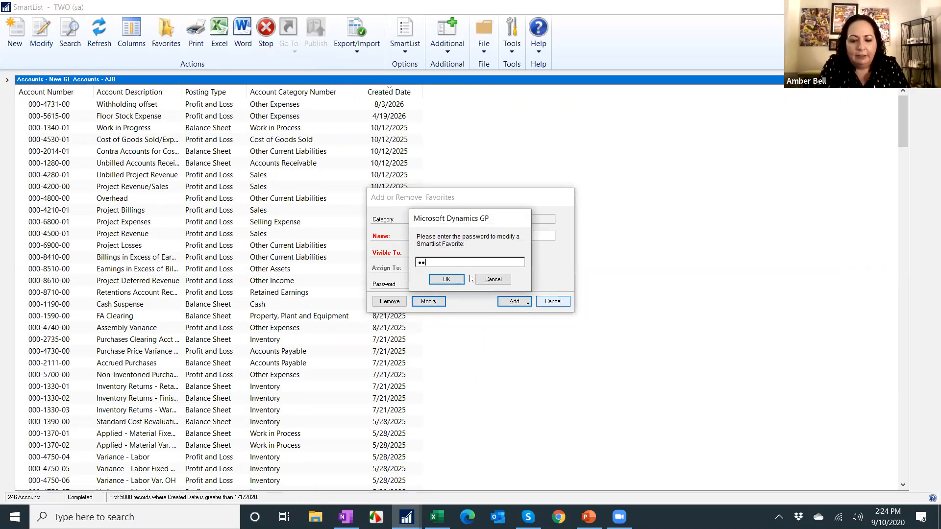
click(456, 279)
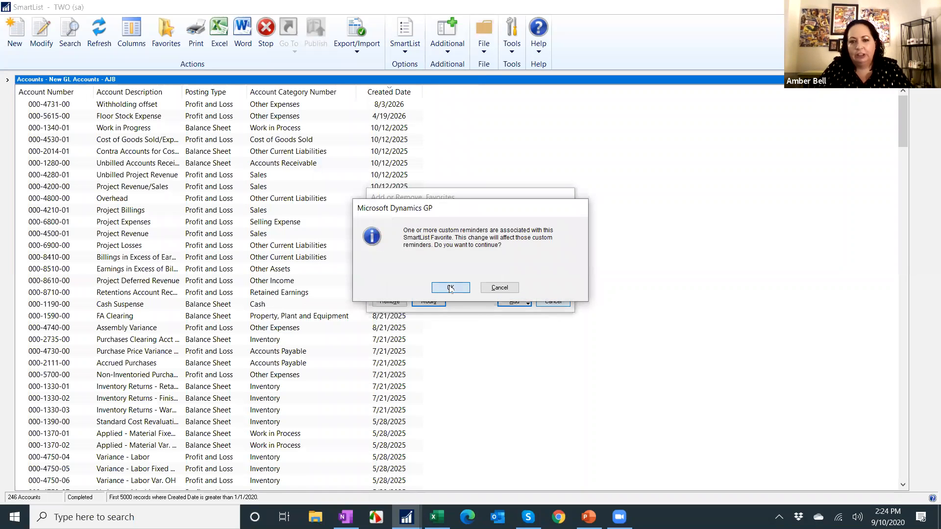
click(450, 288)
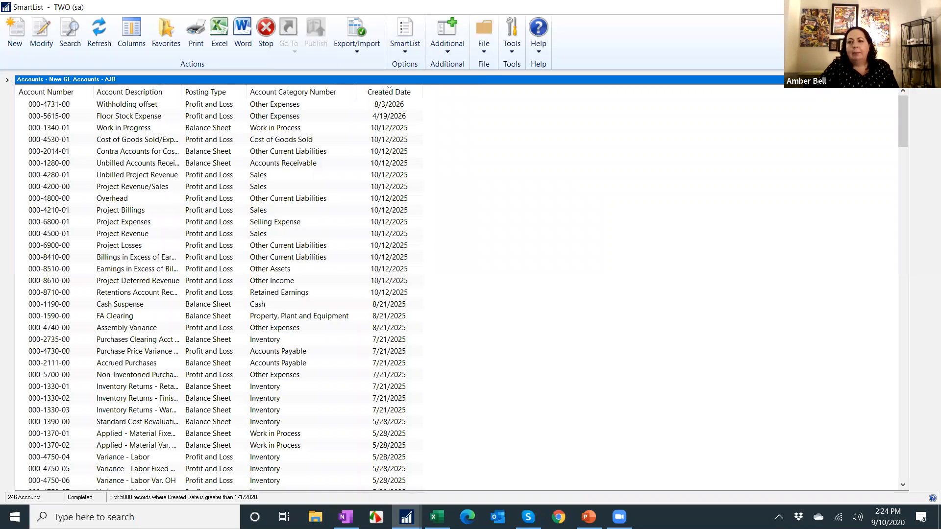
Close SmartList, review the home page reminders, and remove the Items Below Order Point custom reminder.
click(929, 6)
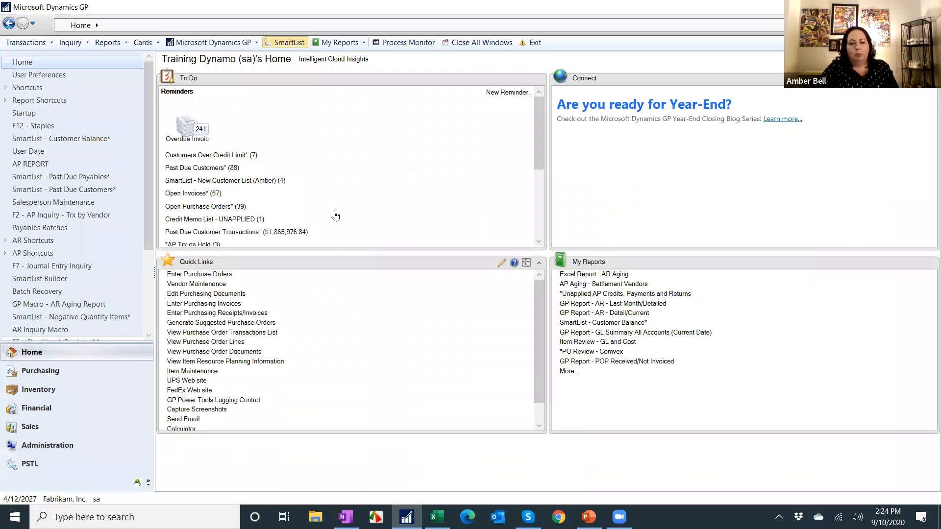
drag(539, 125, 539, 189)
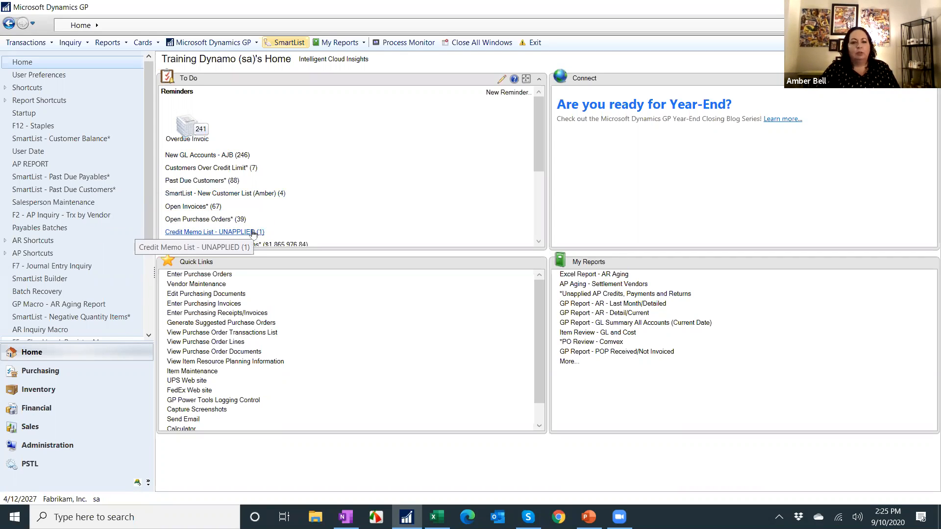
click(490, 92)
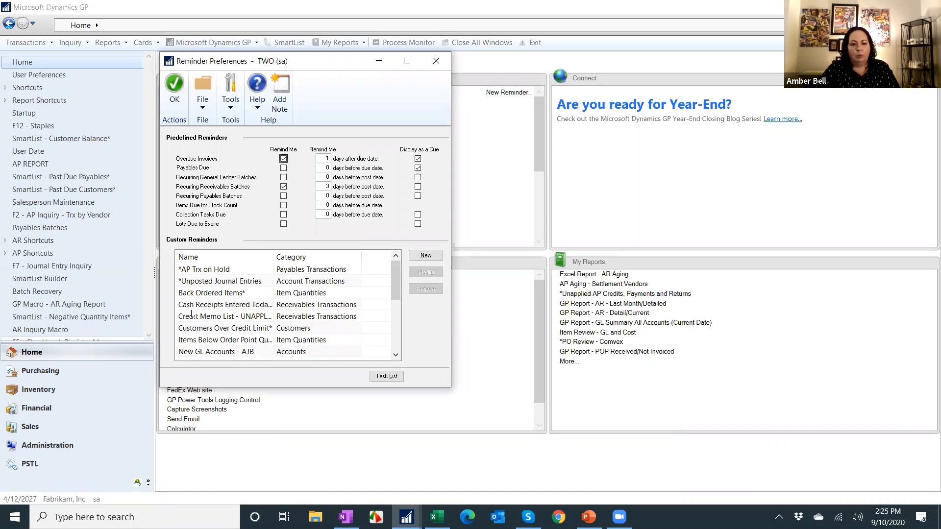
click(228, 340)
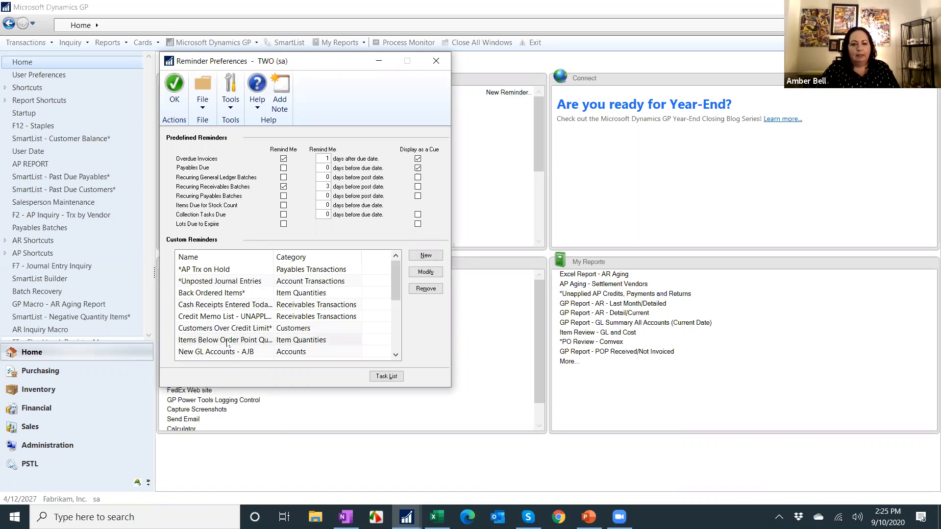
click(423, 289)
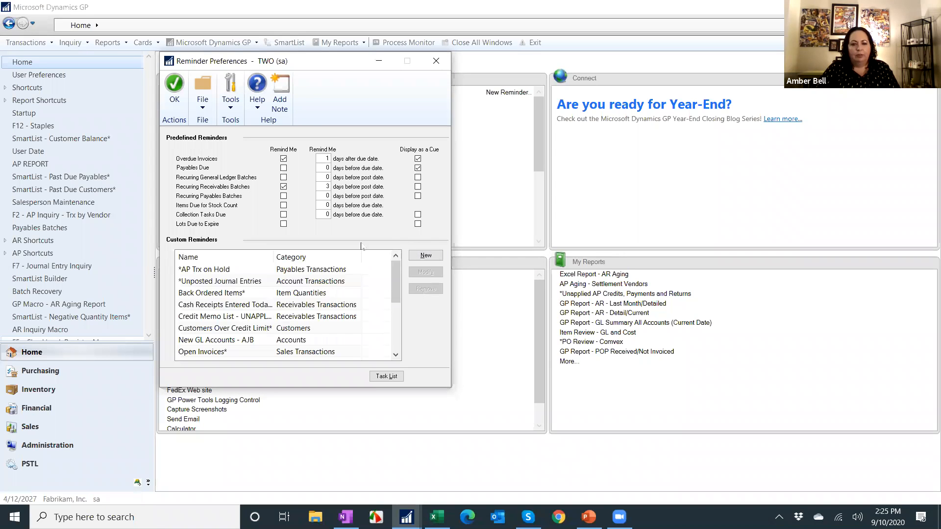
click(172, 87)
click(588, 517)
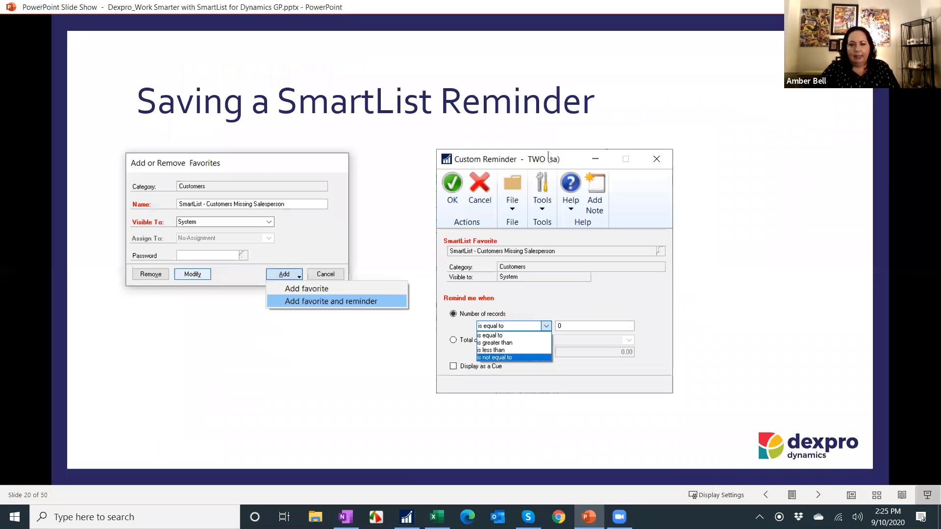
click(545, 157)
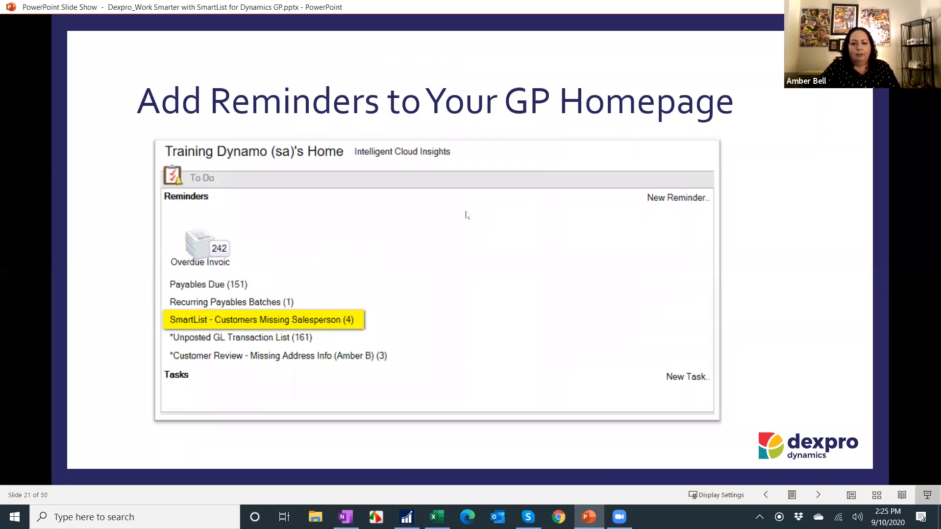
click(478, 220)
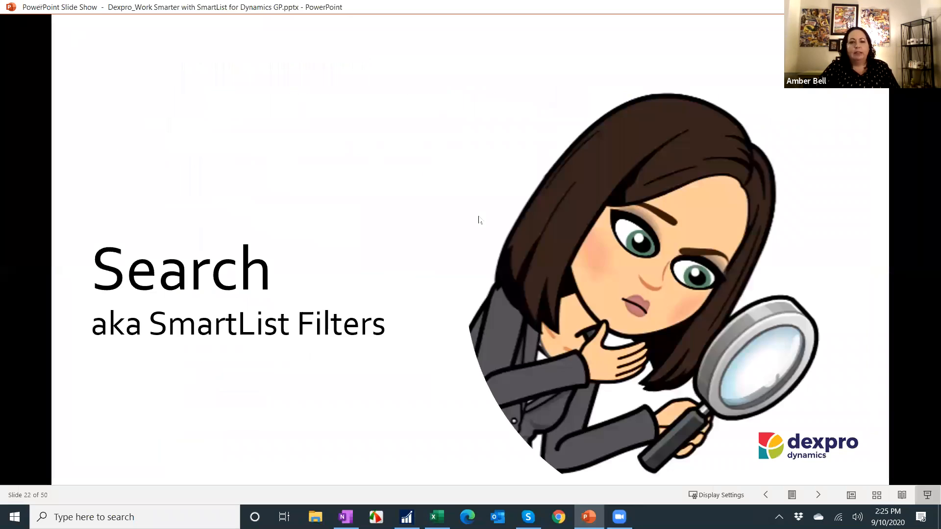
click(479, 221)
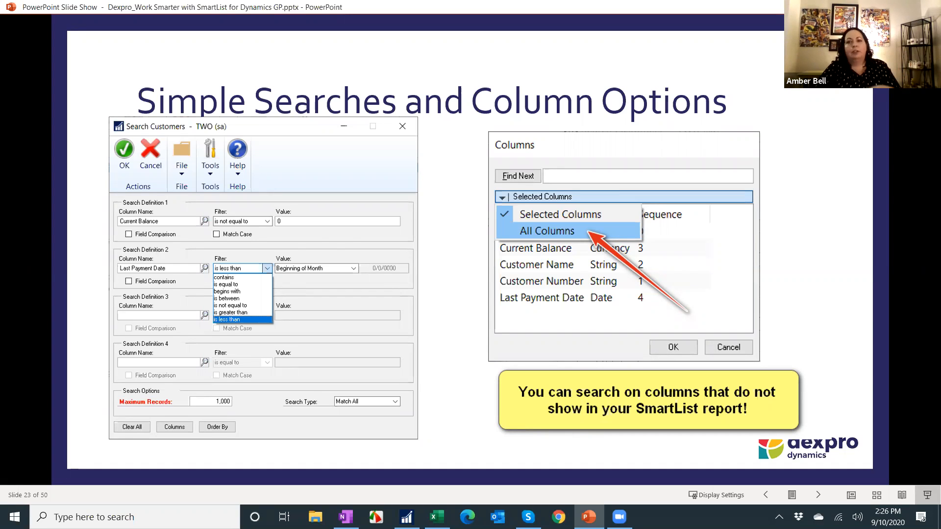
key(Right)
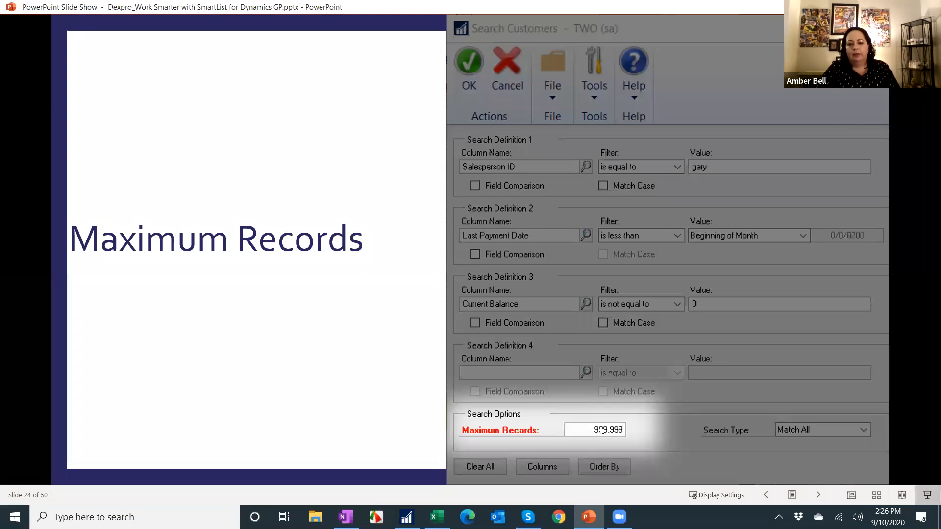
click(563, 364)
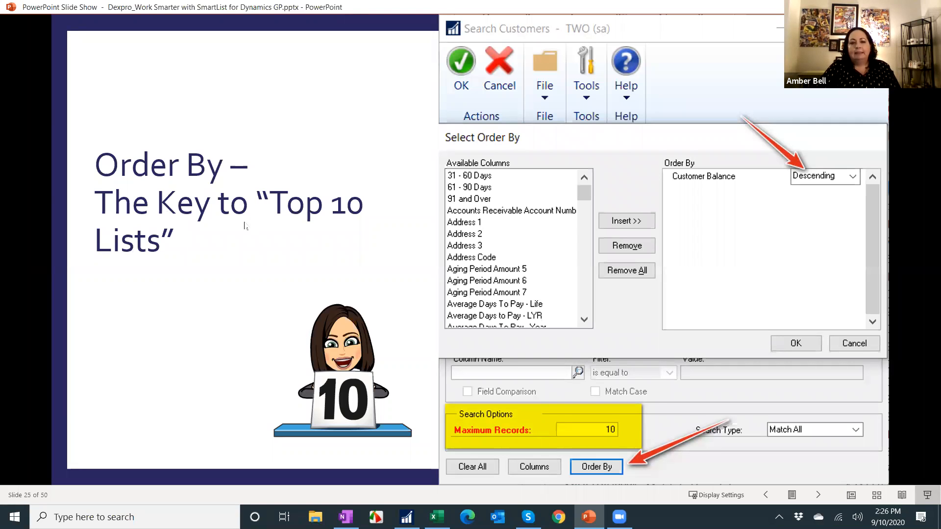
key(Left)
key(Right)
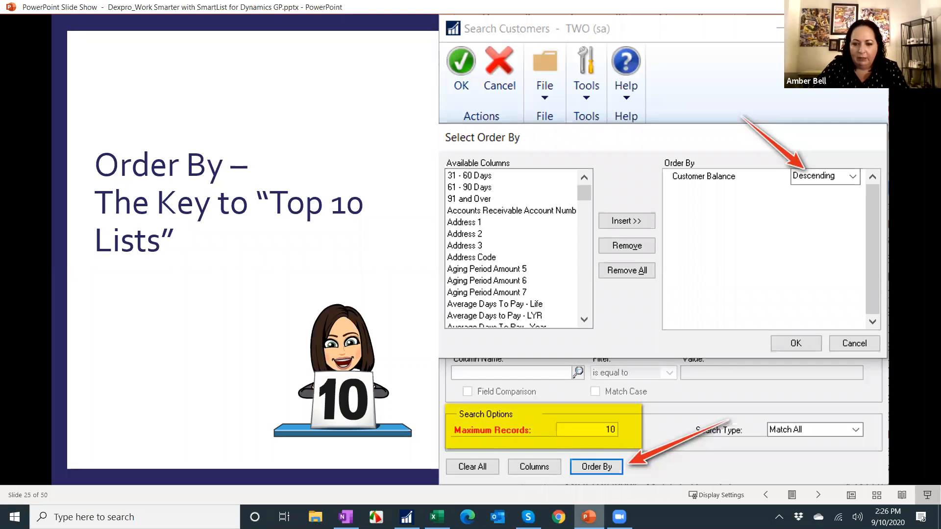
click(407, 517)
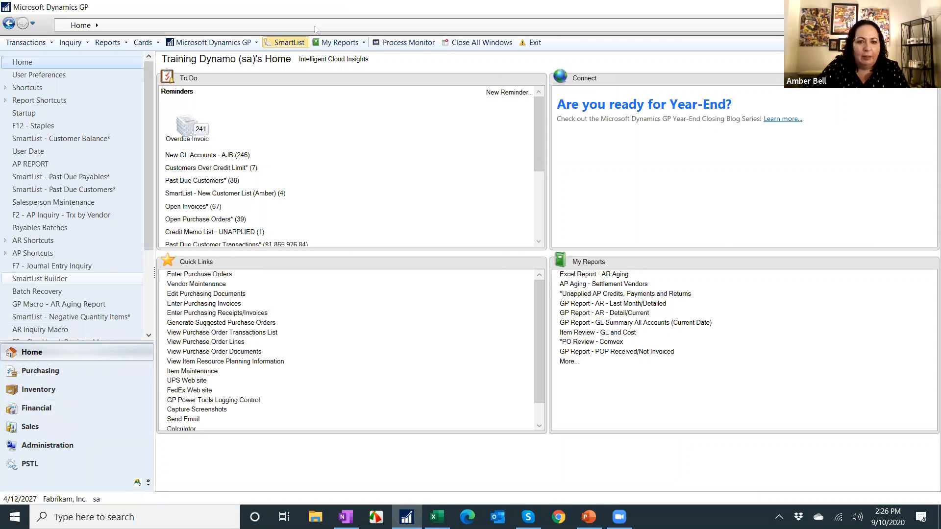
Open SmartList maximized and open the Customer Balance* favorite under Sales > Customers.
click(287, 42)
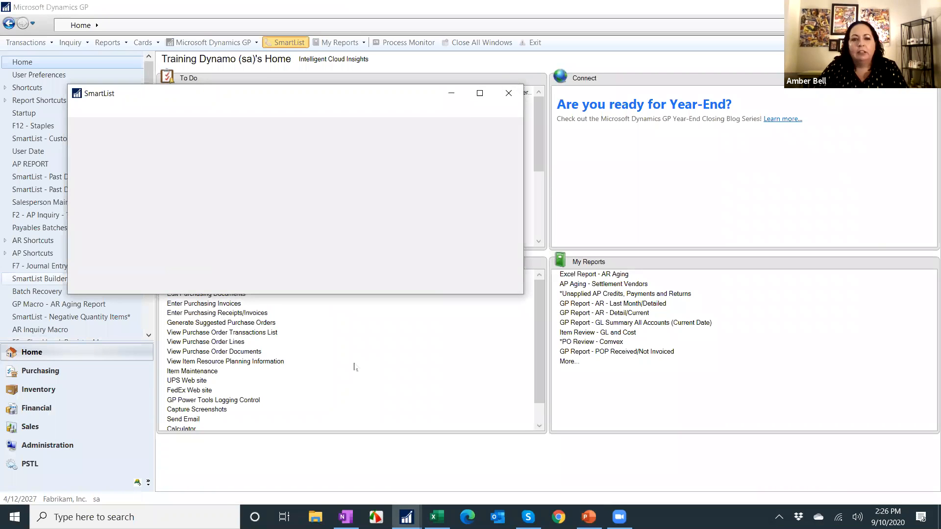
click(481, 93)
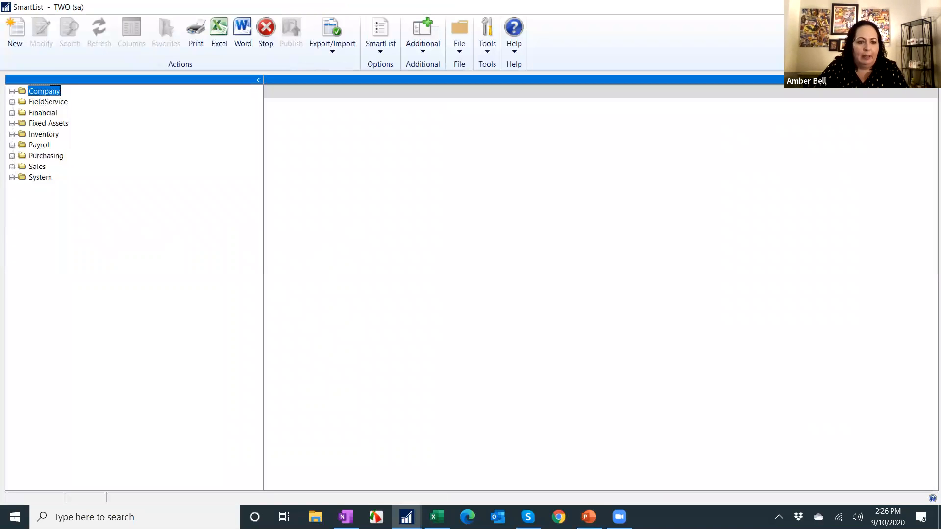
click(12, 167)
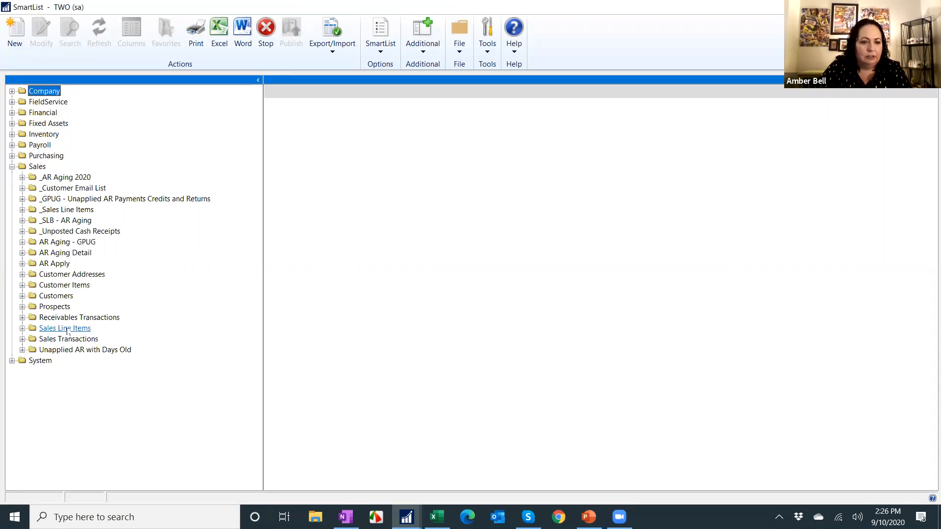
click(22, 296)
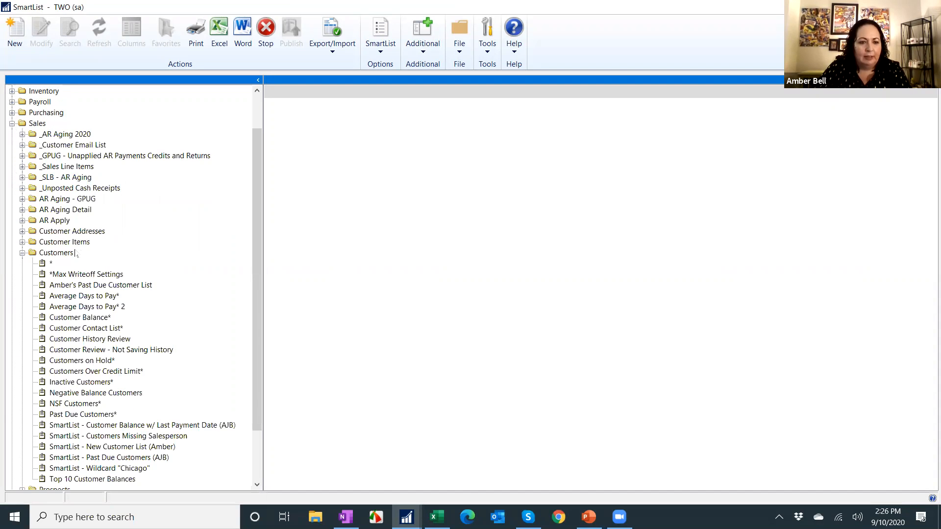
click(91, 319)
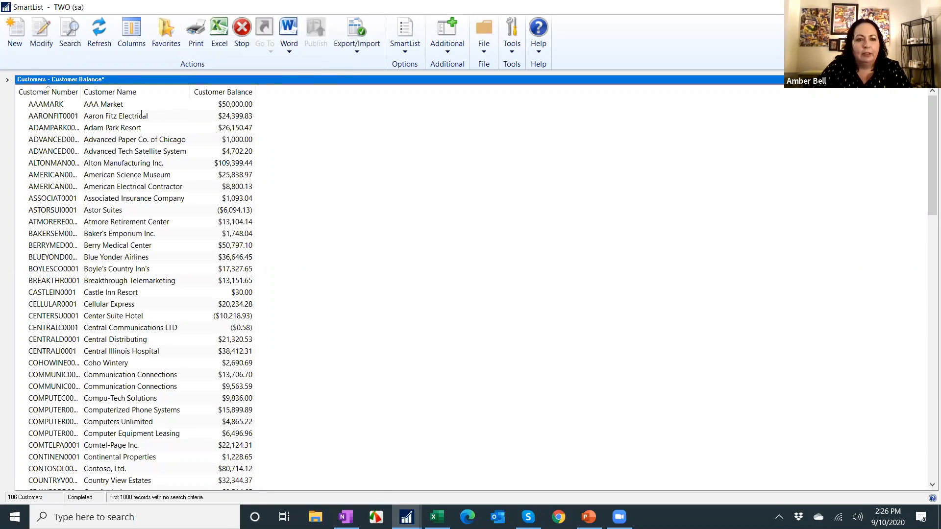
Sort the customer list by Customer Balance in descending order.
click(231, 92)
click(202, 93)
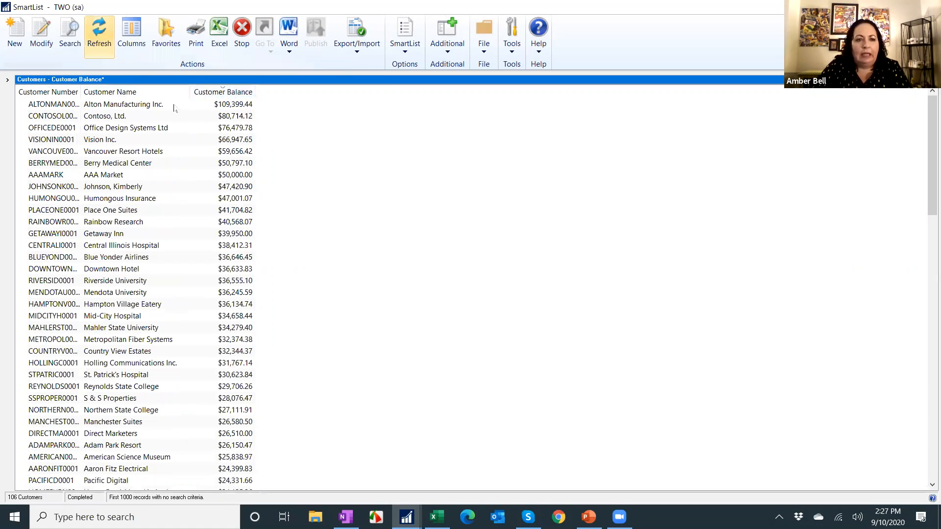
Search customers with the maximum records limited to 10.
click(70, 44)
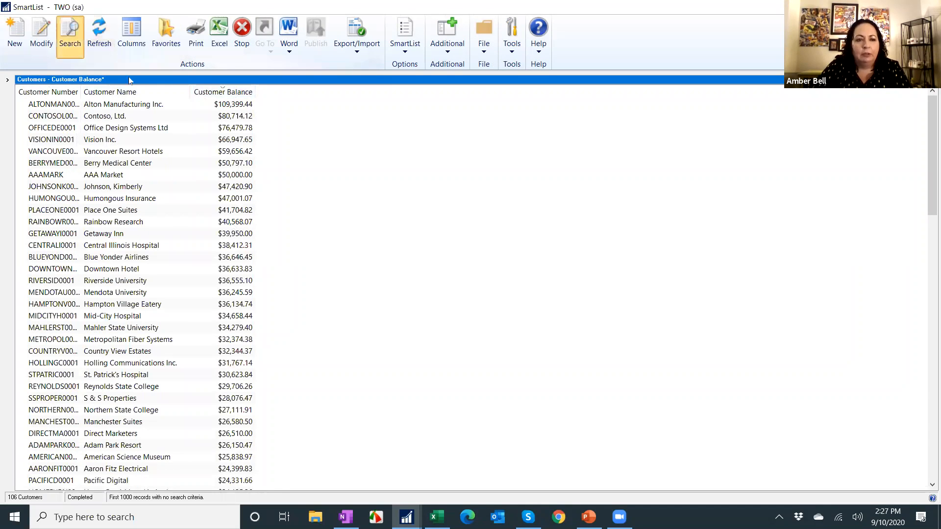
drag(265, 328, 278, 321)
text(10)
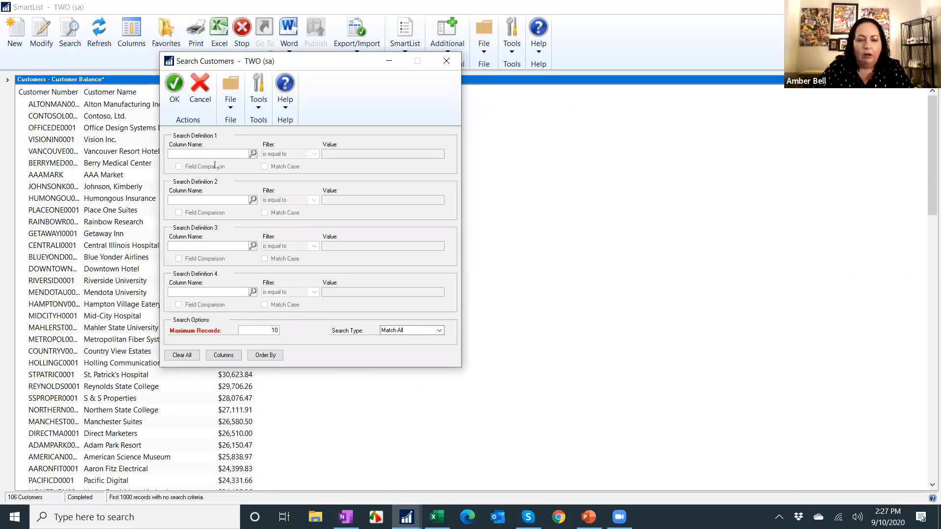
click(174, 85)
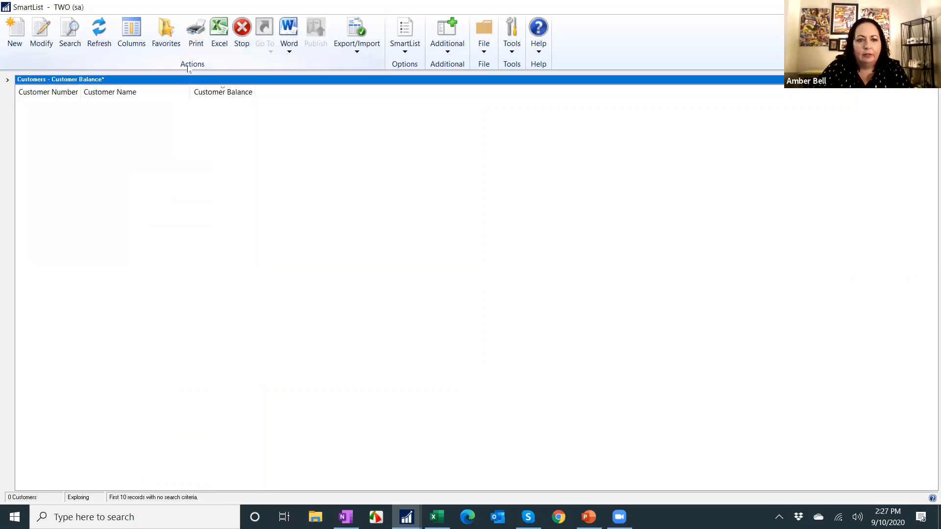
Add a new favorite named Top 10 Customer, visible to System.
click(166, 32)
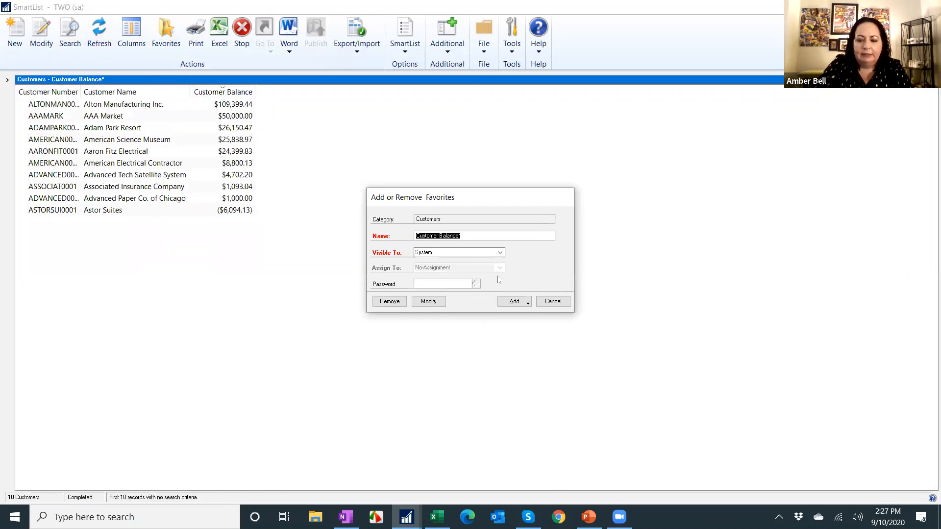
text(Top 10 Customer)
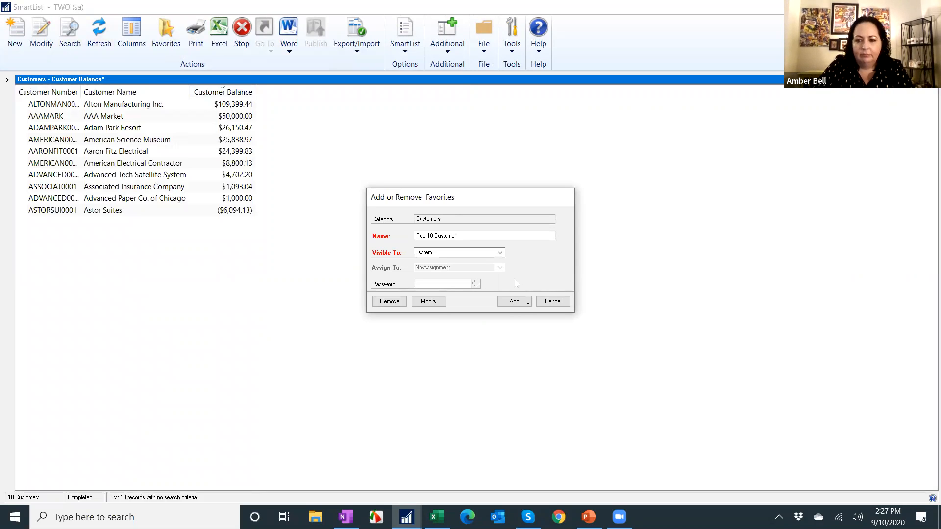
click(514, 301)
click(513, 315)
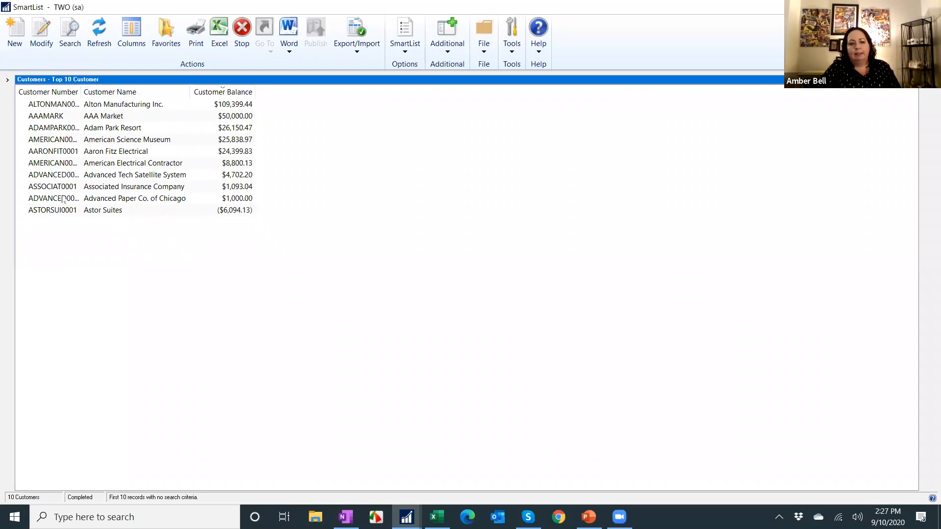
Set the search order to Customer Balance descending and rerun the search.
click(69, 35)
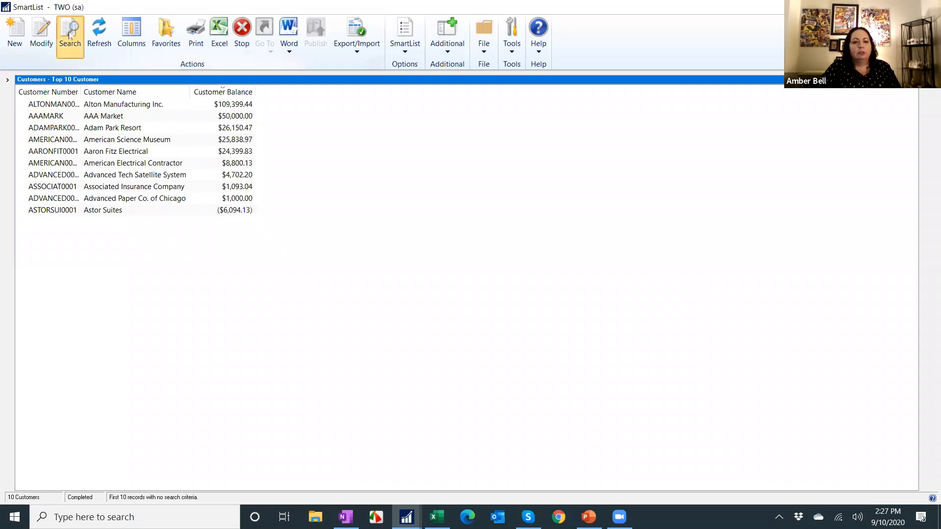
click(264, 356)
click(351, 254)
scroll(352, 259, down, 3)
scroll(357, 263, down, 6)
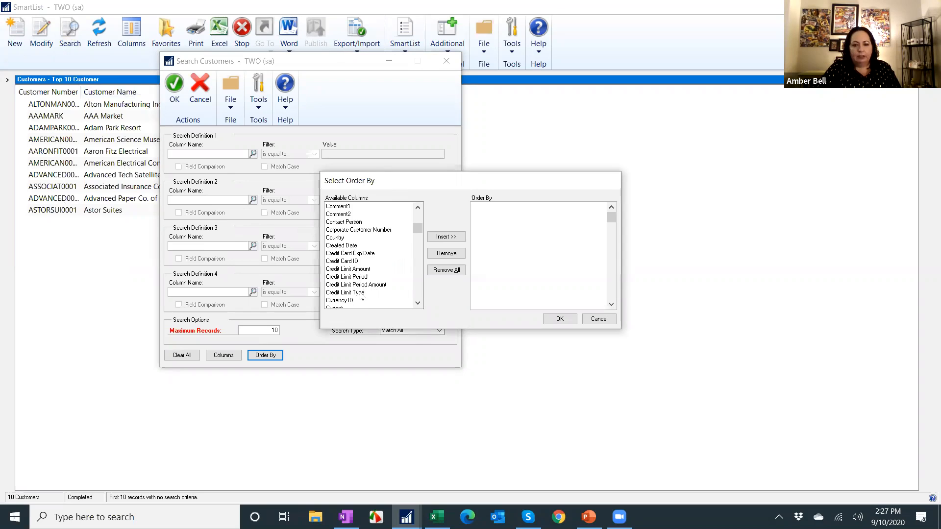
scroll(357, 291, down, 1)
click(348, 247)
click(446, 237)
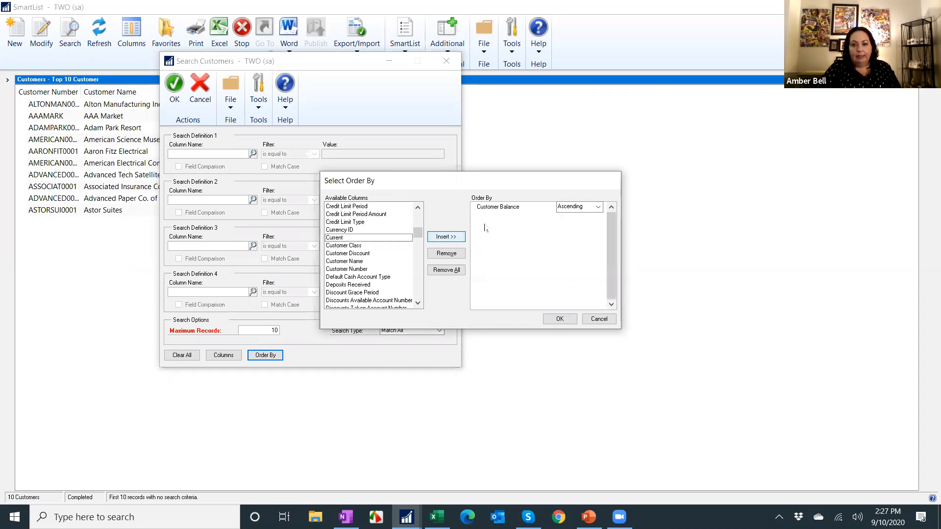
click(586, 208)
click(576, 221)
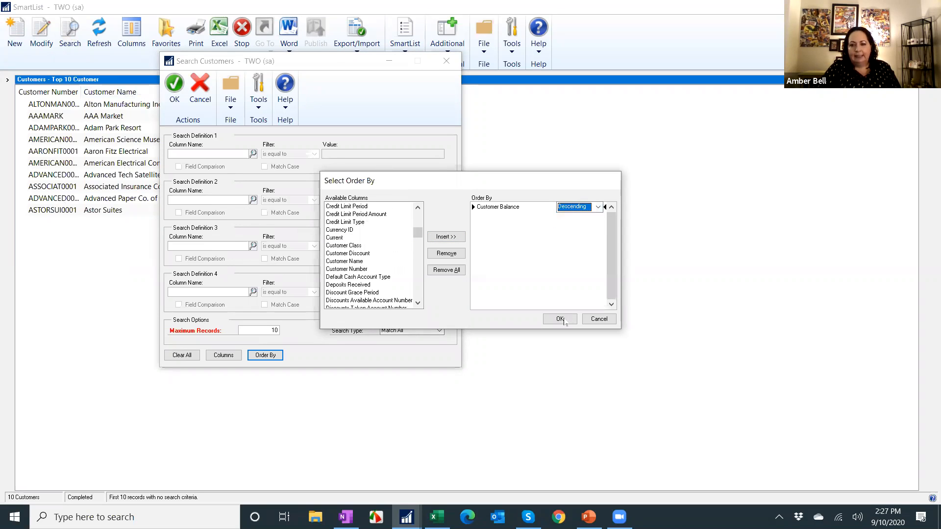
click(554, 320)
click(175, 89)
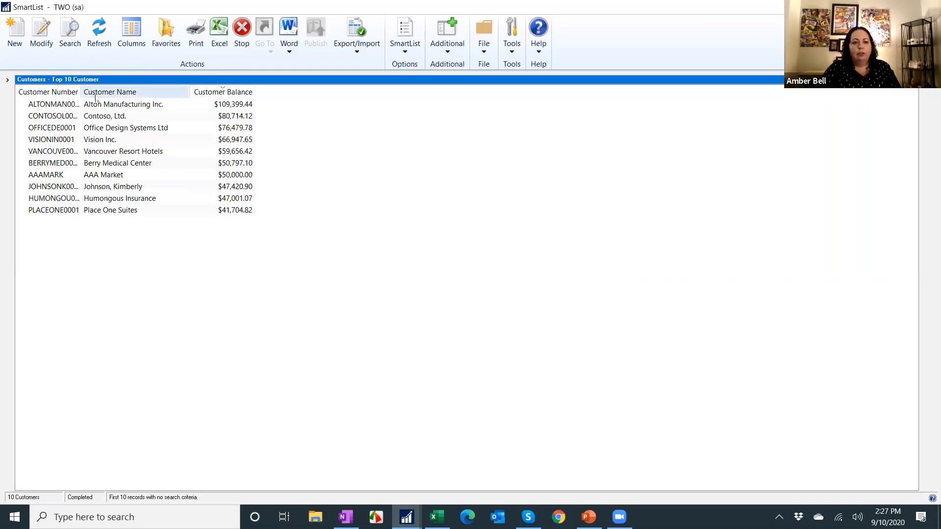
Modify the Top 10 Customer favorite with the new search order, entering the favorite password.
click(166, 34)
click(433, 302)
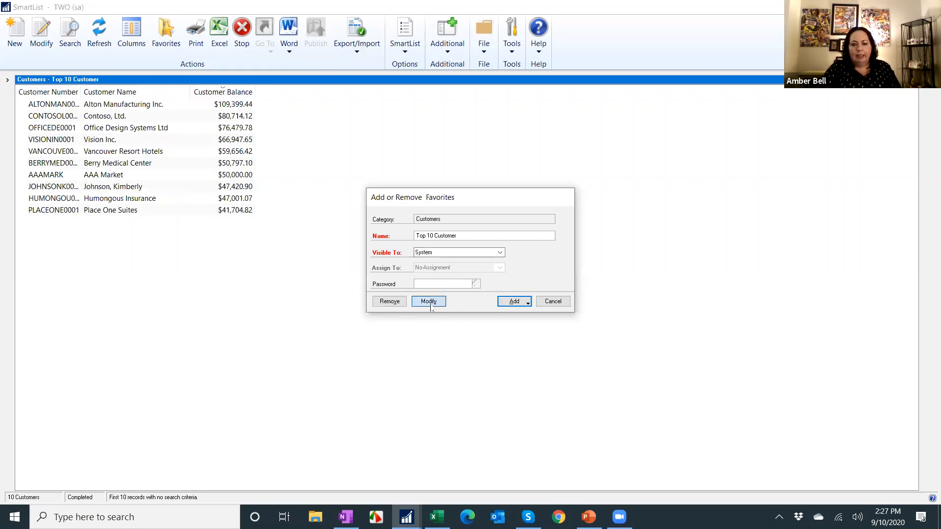
text(****)
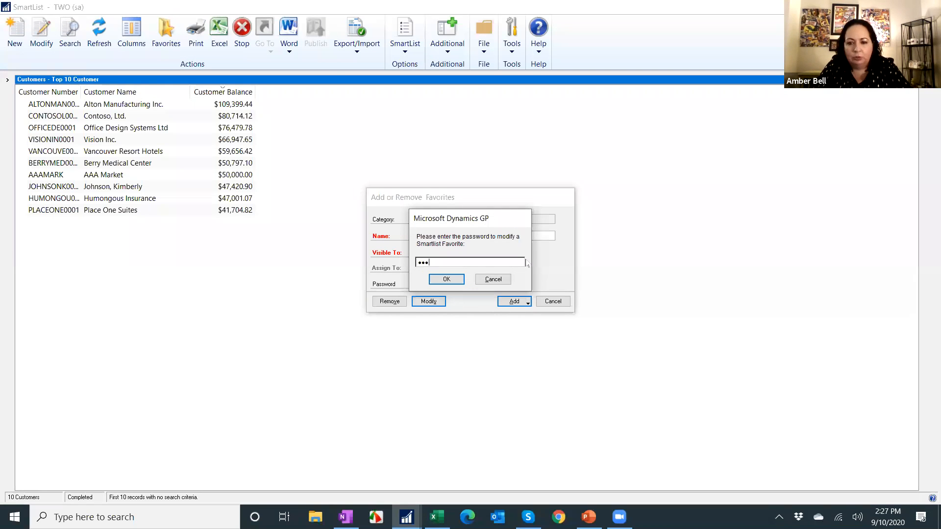
click(445, 280)
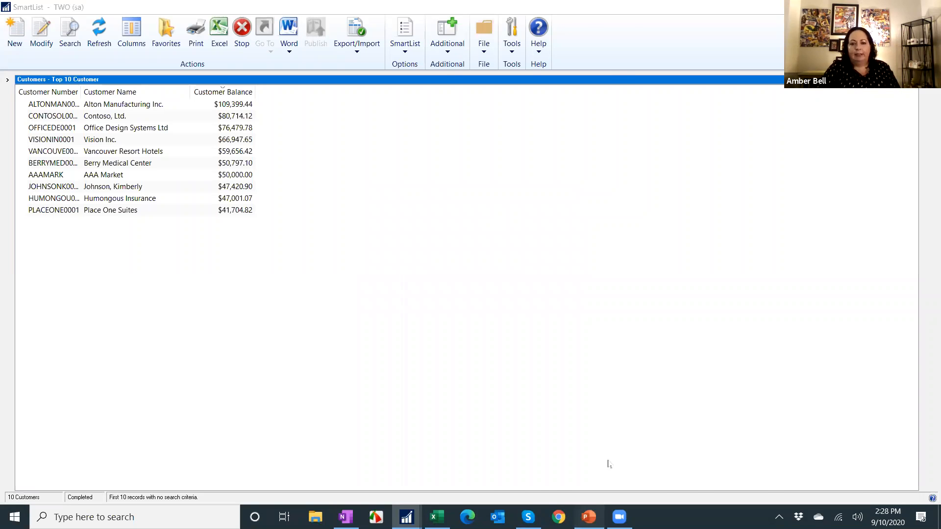
Switch to PowerPoint and advance to the next slide about Match 1 or More.
click(589, 517)
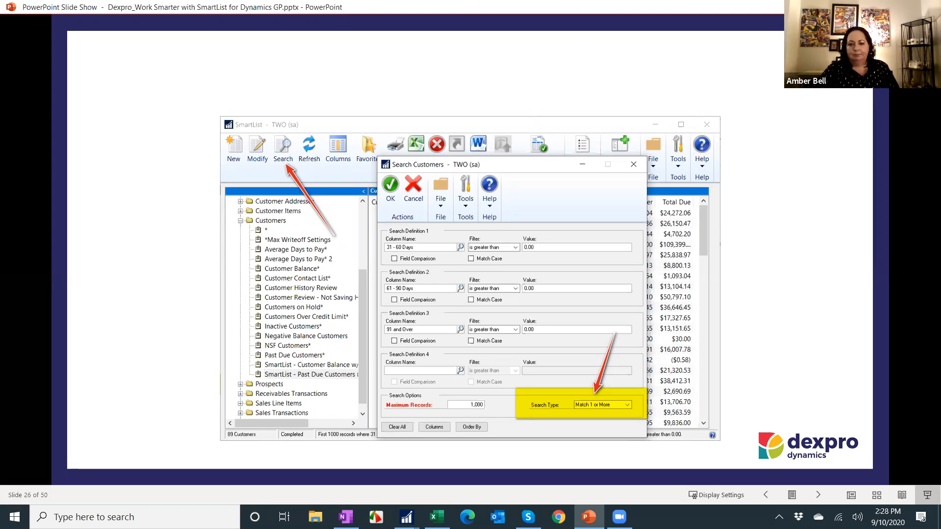
key(Right)
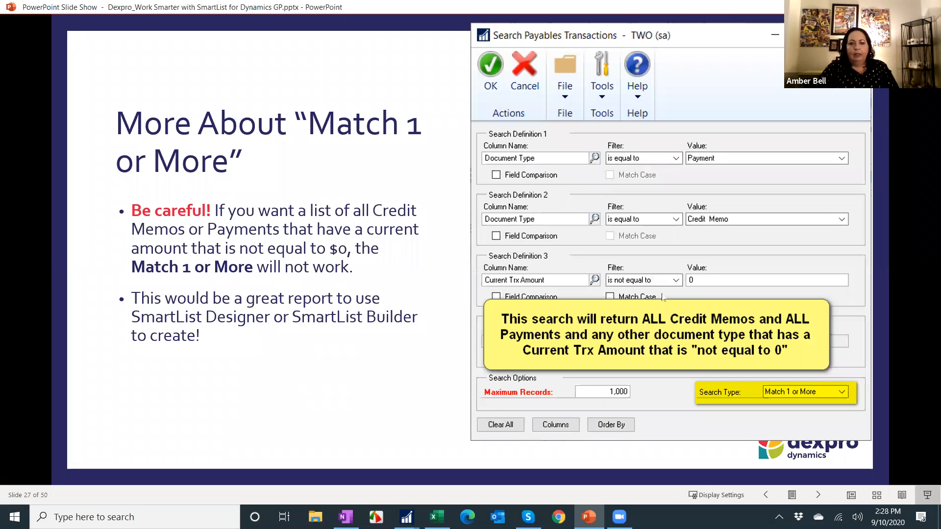
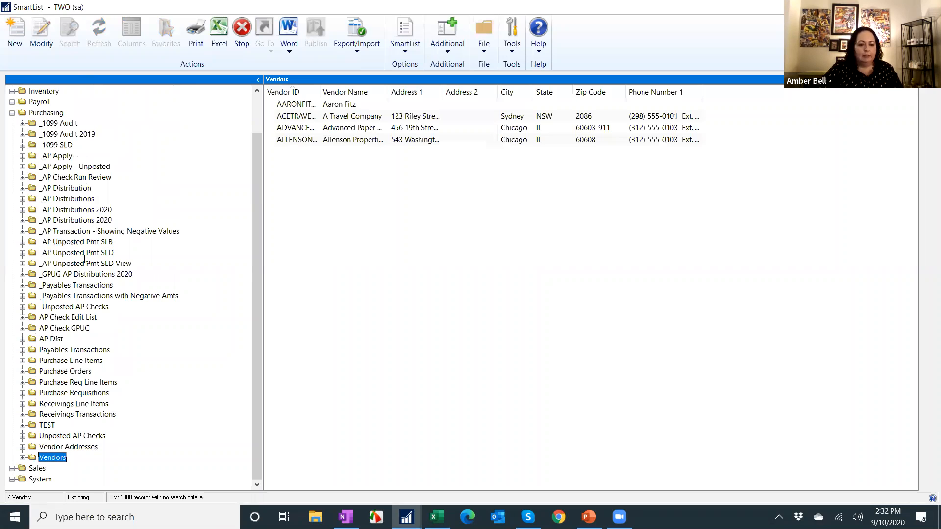
Open the Amber's Past Due Customer List favorite under Sales Customers.
click(12, 113)
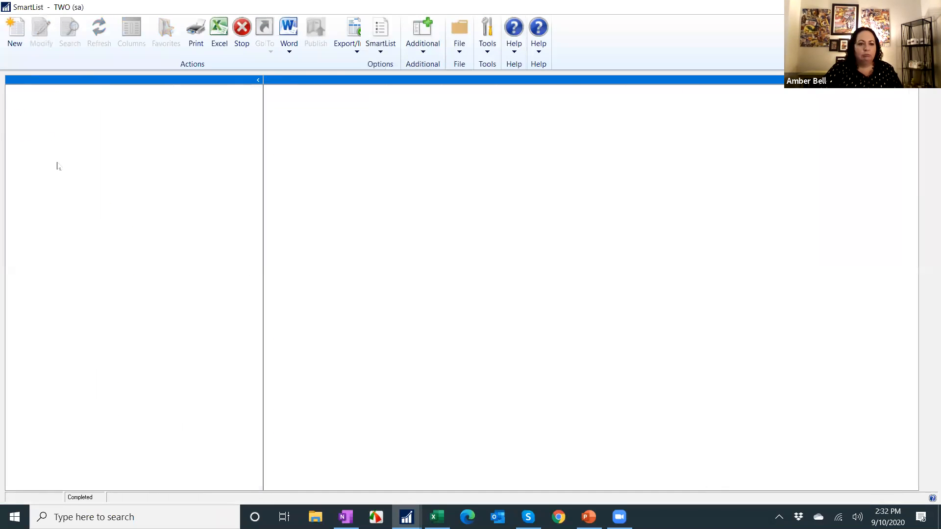
click(12, 167)
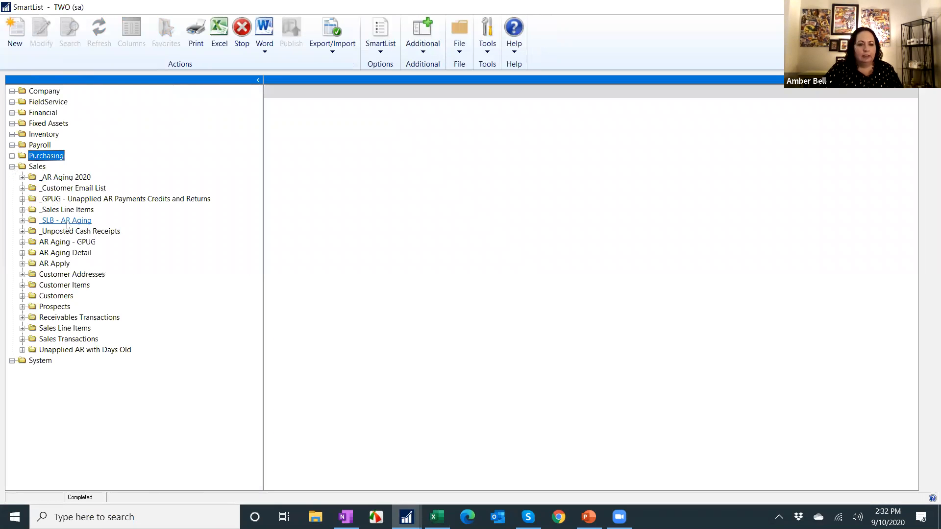
click(22, 296)
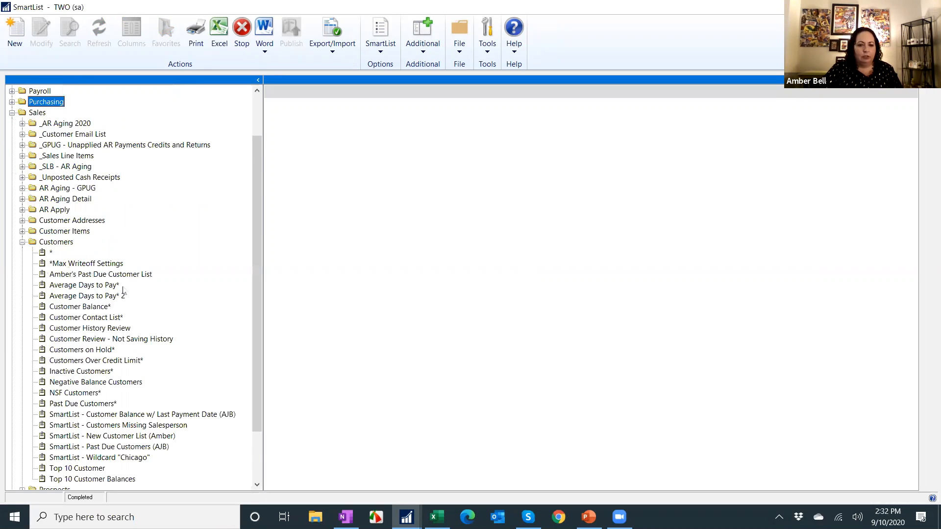
scroll(122, 291, down, 1)
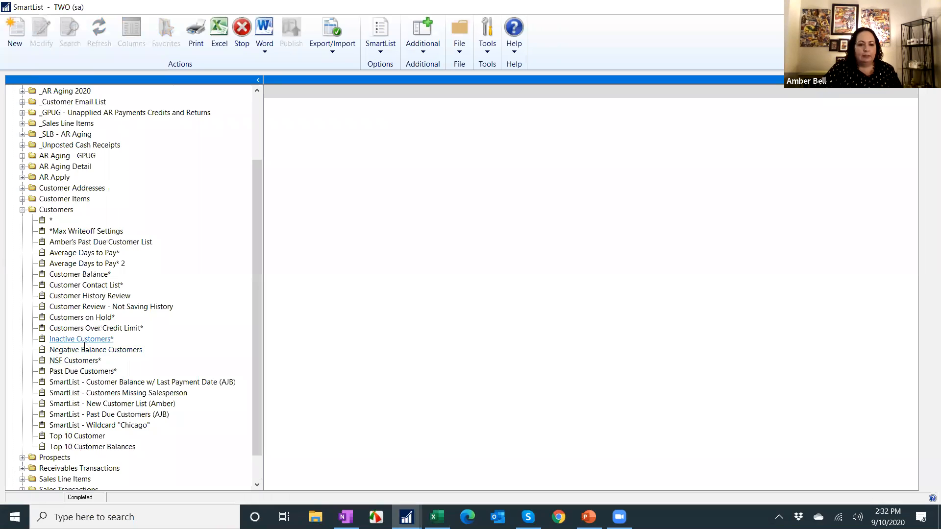
click(121, 242)
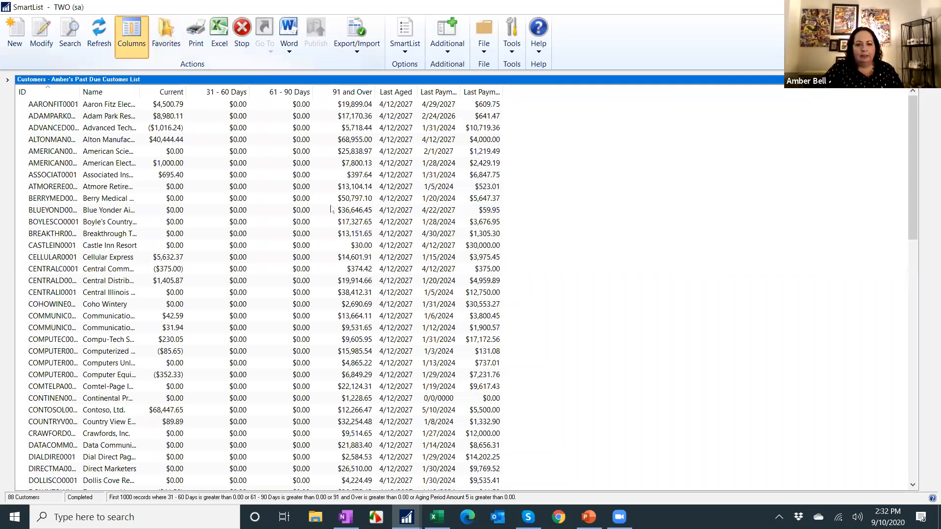
Add the Salesperson ID column and move it to the first position in the column display.
click(369, 313)
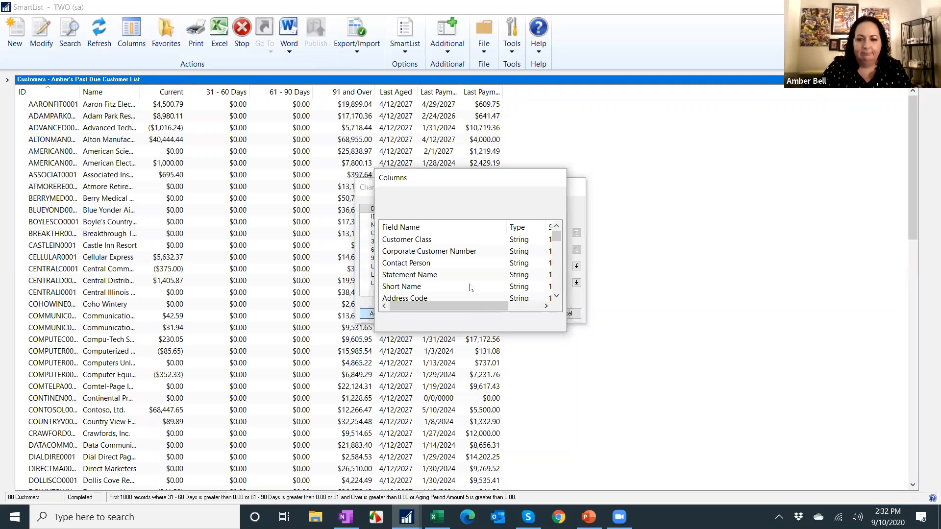
click(444, 255)
key(s)
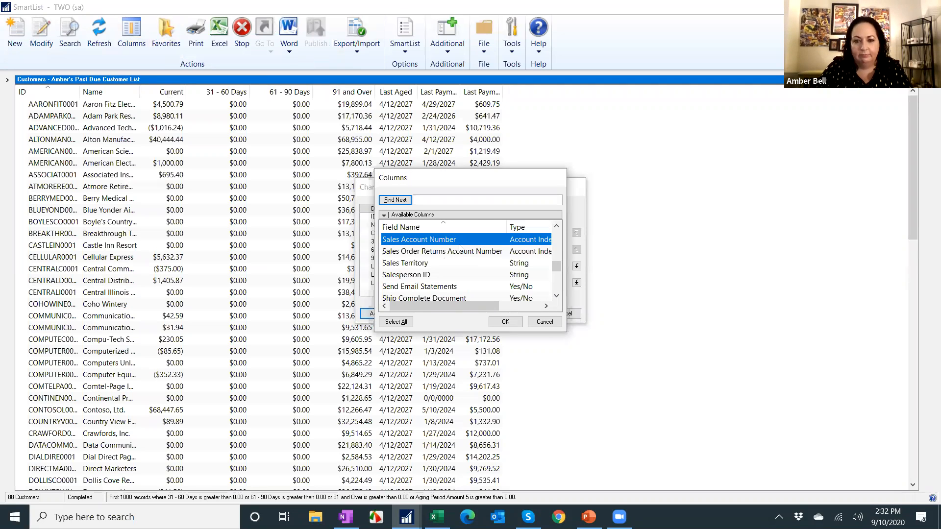
double_click(408, 275)
click(374, 291)
click(576, 233)
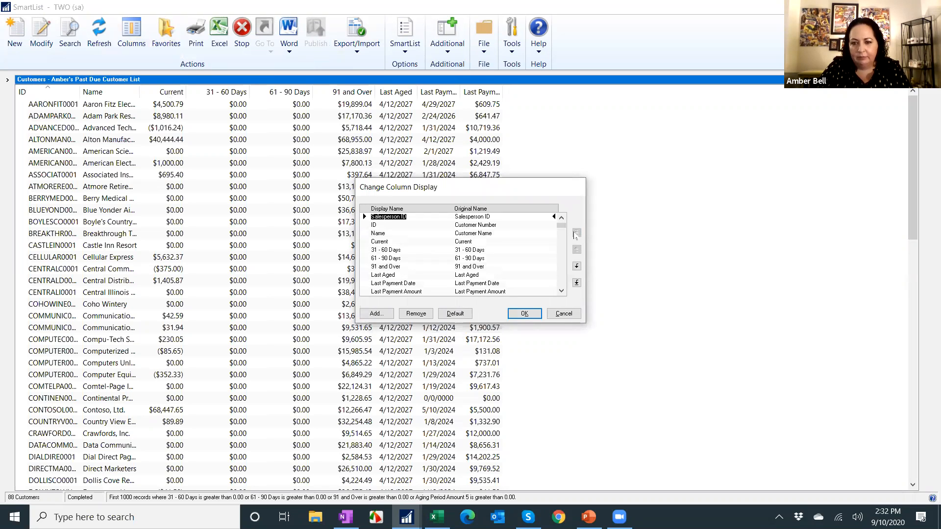
click(524, 314)
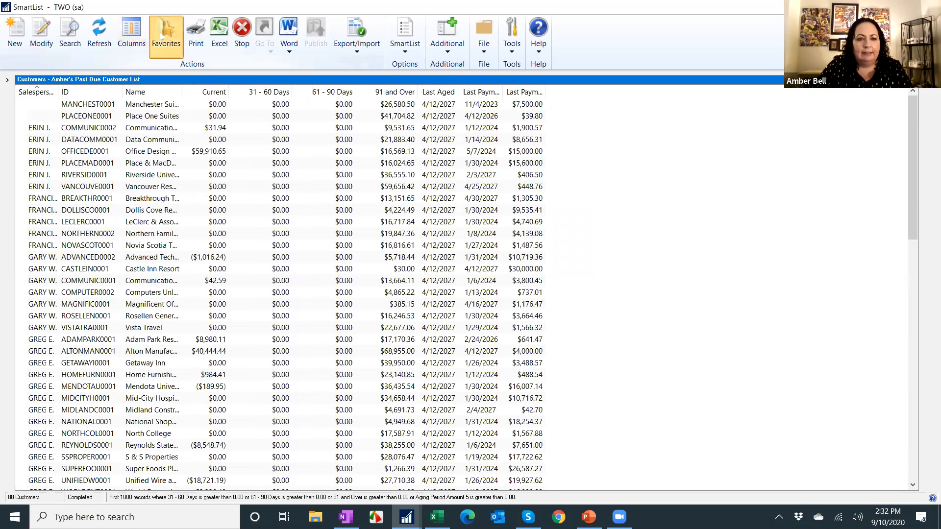
Add a new favorite named All Customers Aging with Salesperson, visible to System.
click(161, 36)
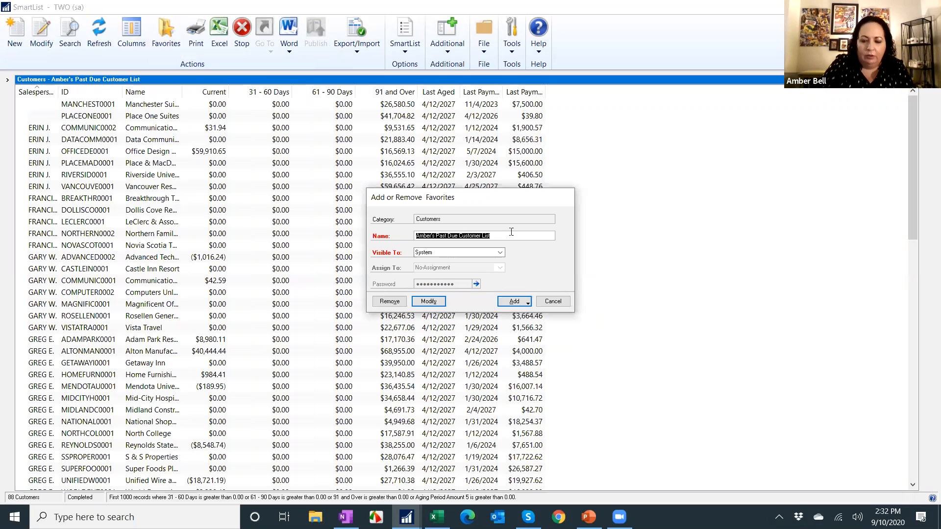
text(O)
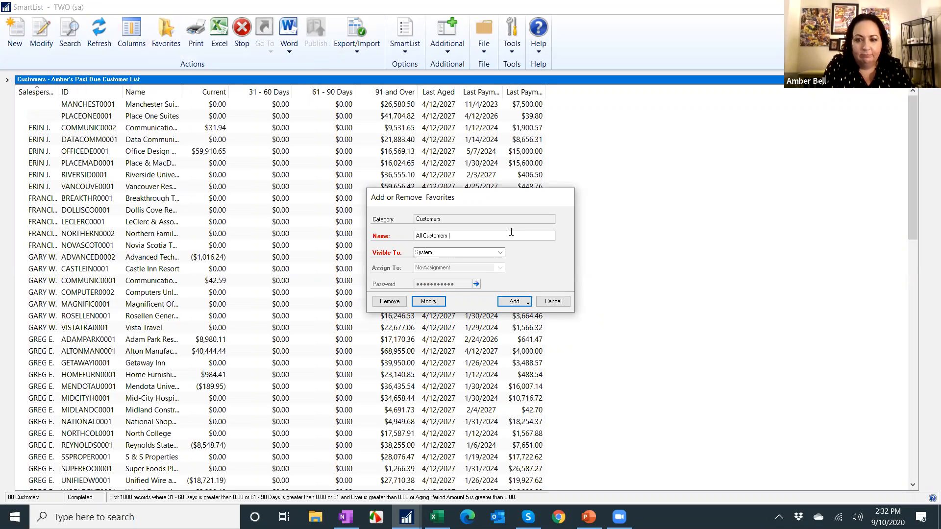
text(Aging with Salesperson)
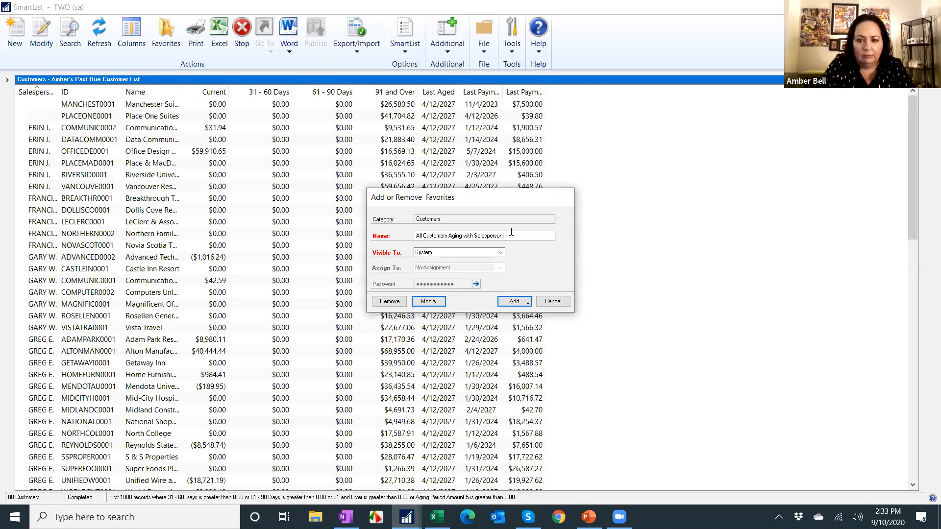
click(528, 302)
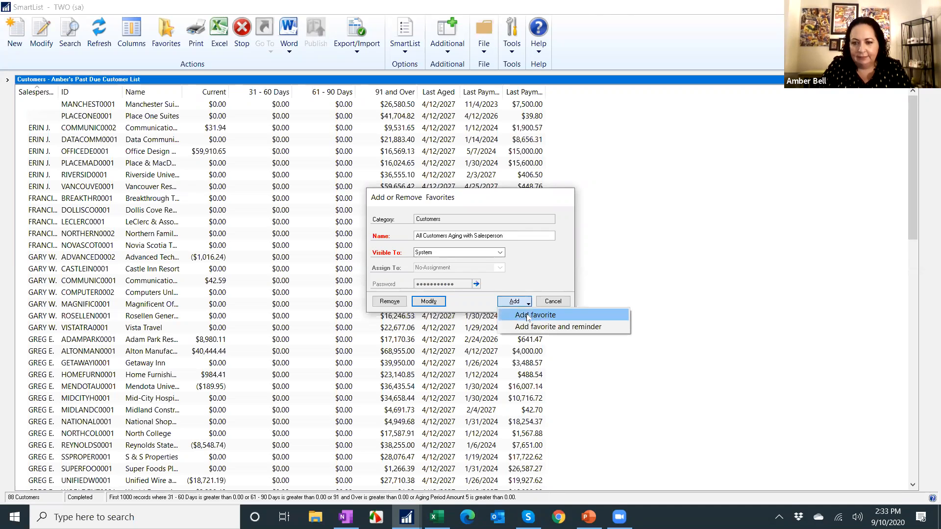
click(520, 313)
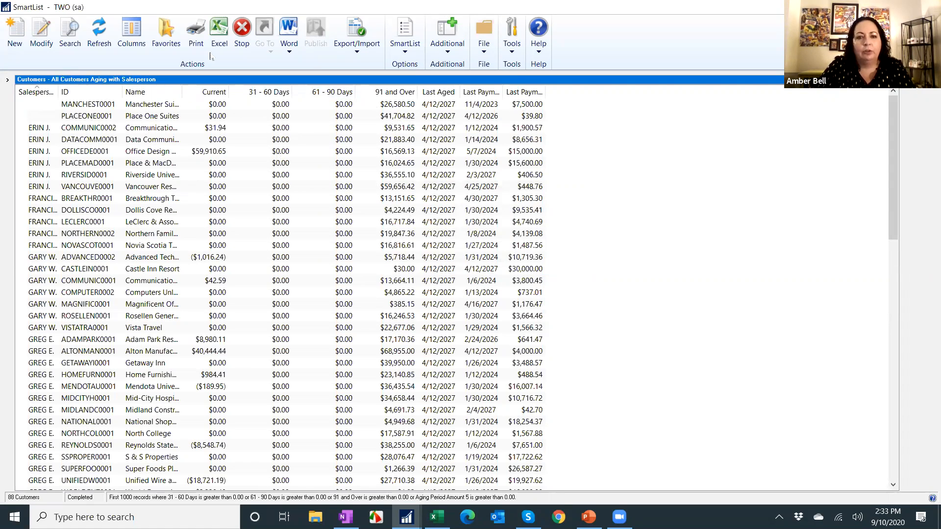
Add the Customer Balance column, place it after 91 and Over, and rename it Total Due.
click(131, 32)
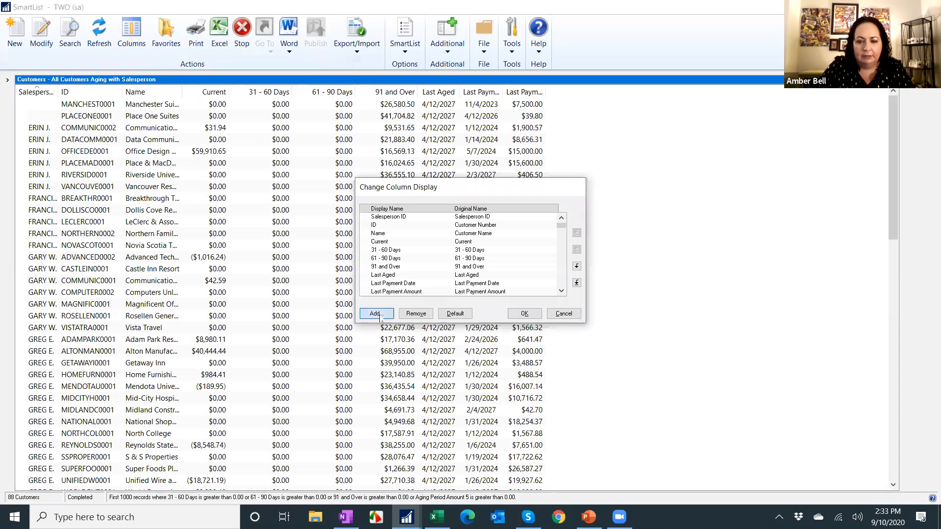
click(377, 314)
scroll(443, 263, down, 5)
double_click(426, 262)
click(404, 292)
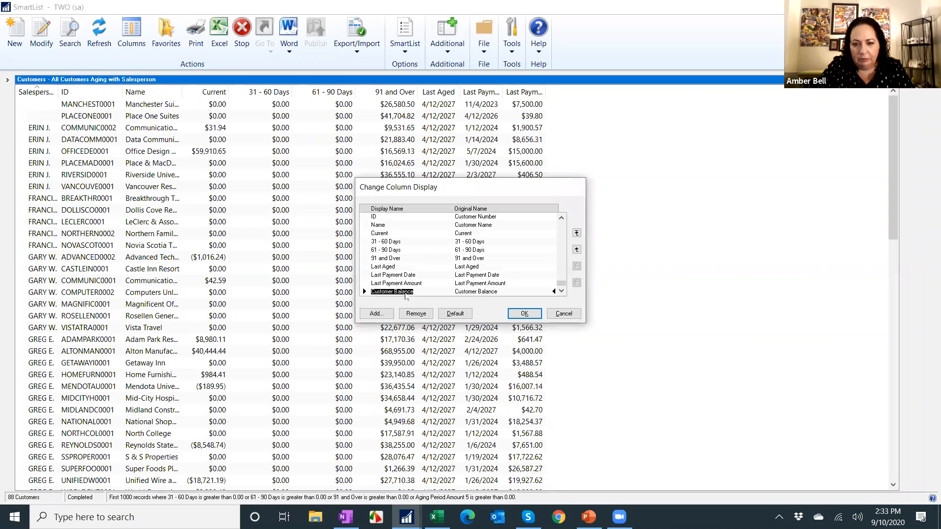
click(576, 250)
click(576, 250)
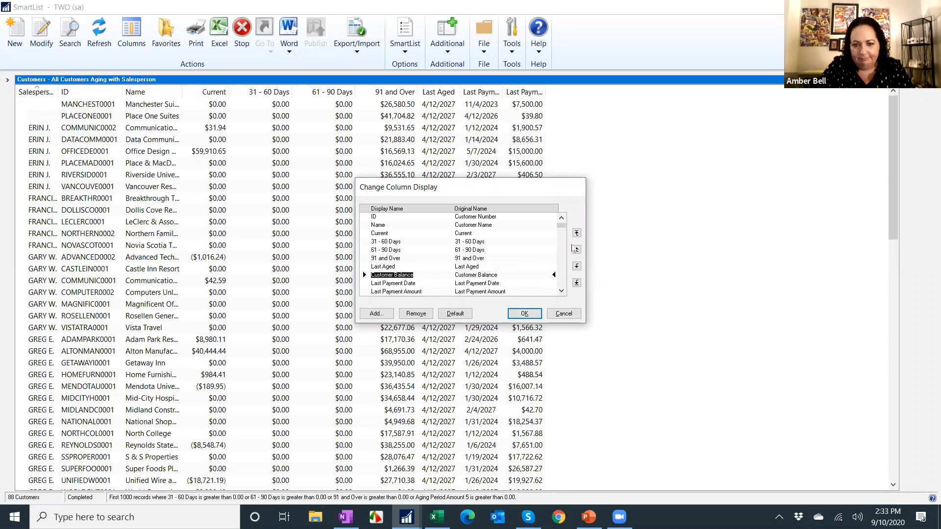
click(576, 250)
text(Total Due)
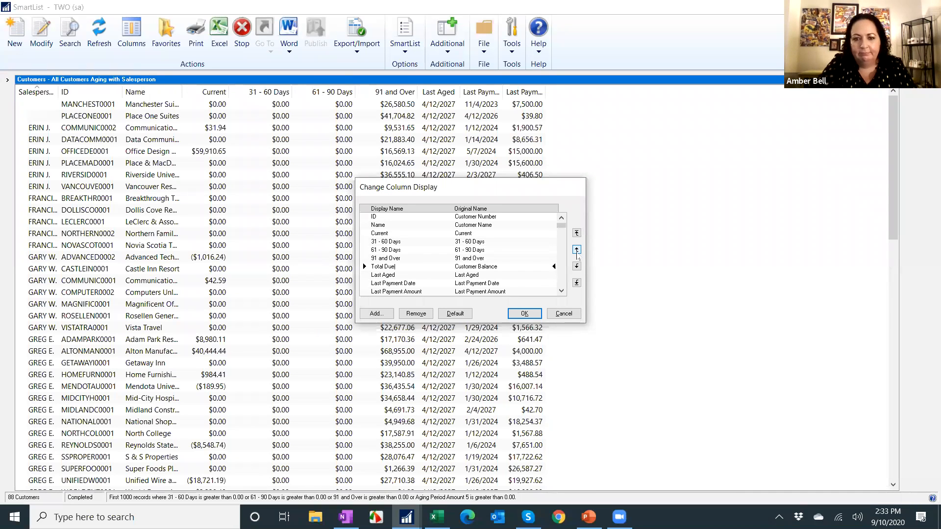
click(529, 313)
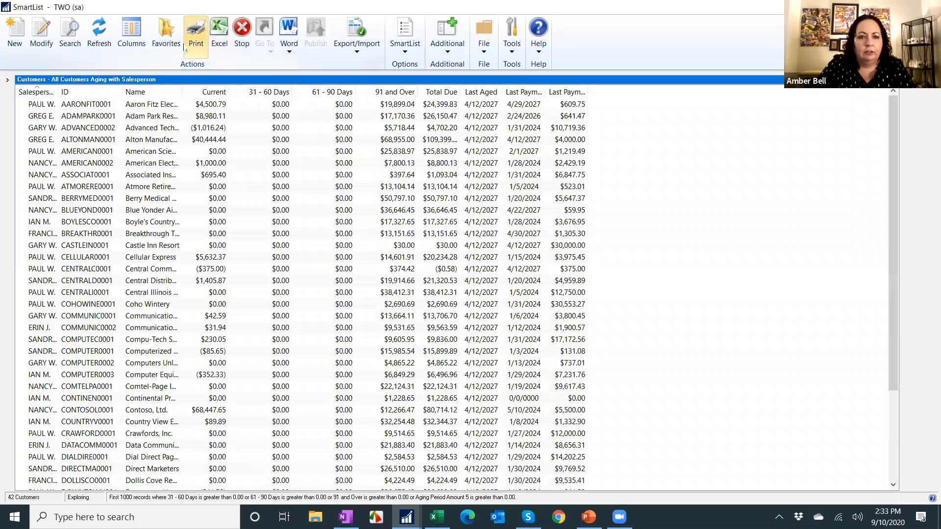
Modify the All Customers Aging with Salesperson favorite with the new columns, entering the favorite password.
click(159, 28)
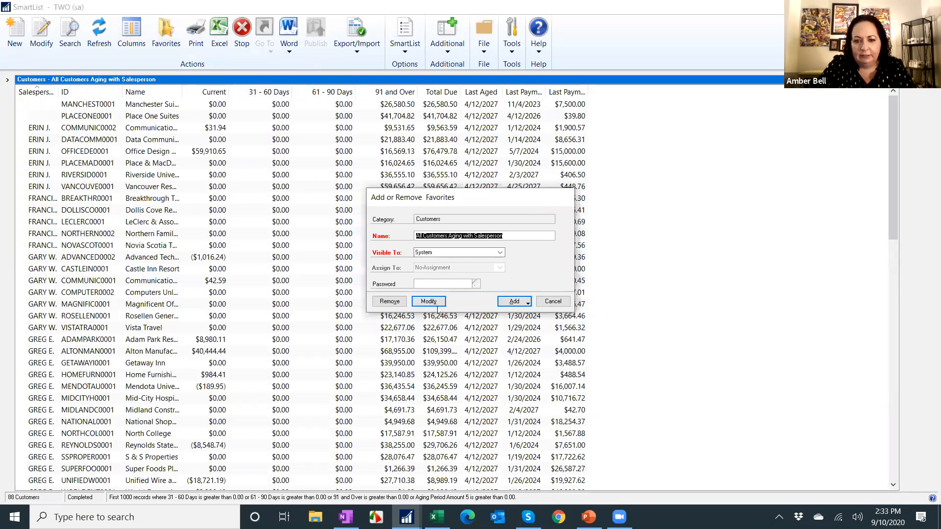
click(435, 305)
text(•••)
click(446, 279)
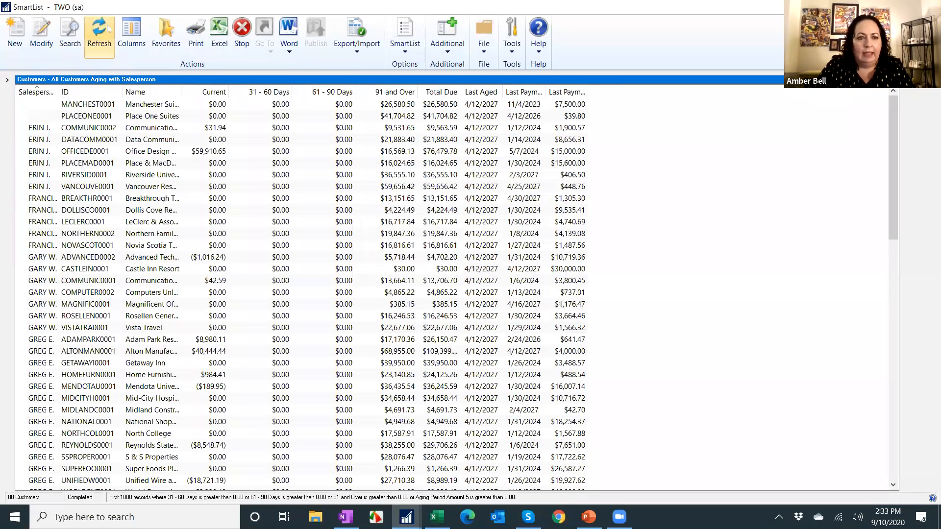
Set the search type to Match All and clear all four existing search definitions.
click(70, 30)
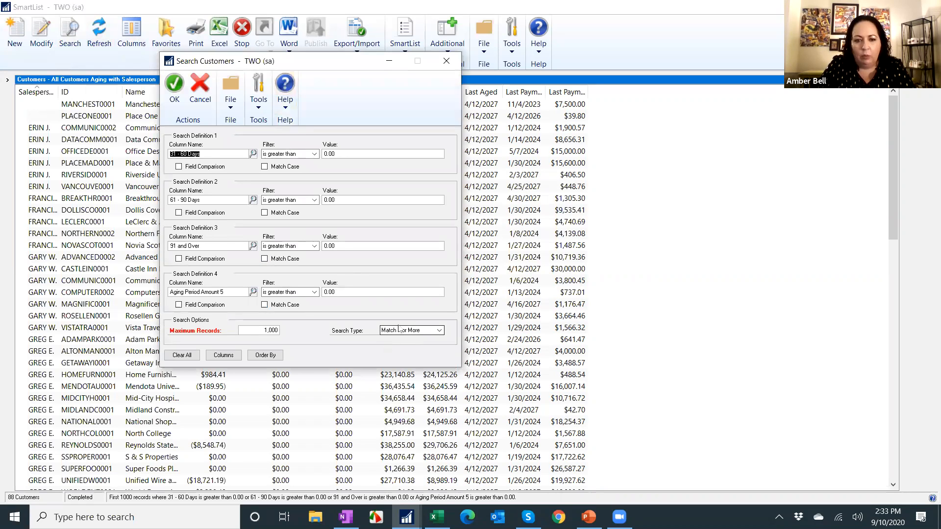
click(401, 331)
click(392, 343)
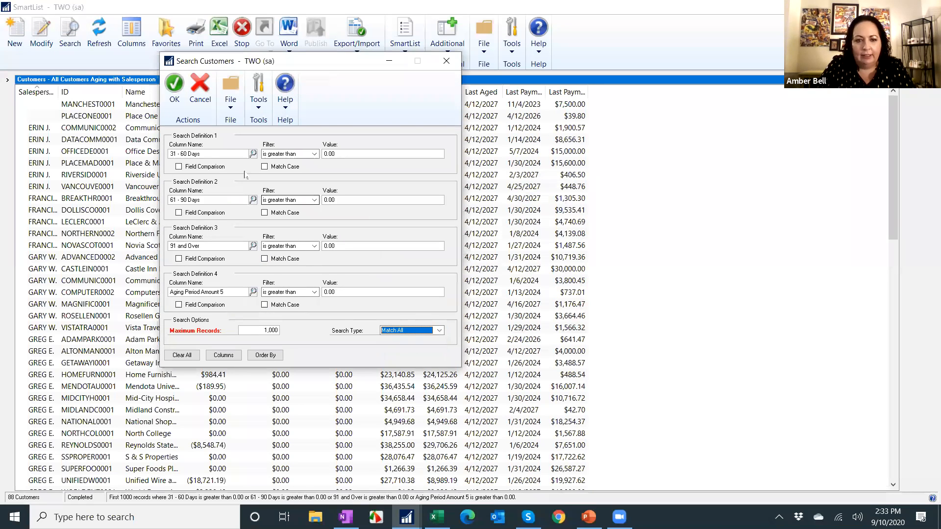
key(Delete)
click(204, 198)
key(Delete)
click(209, 245)
key(Delete)
click(221, 290)
key(Delete)
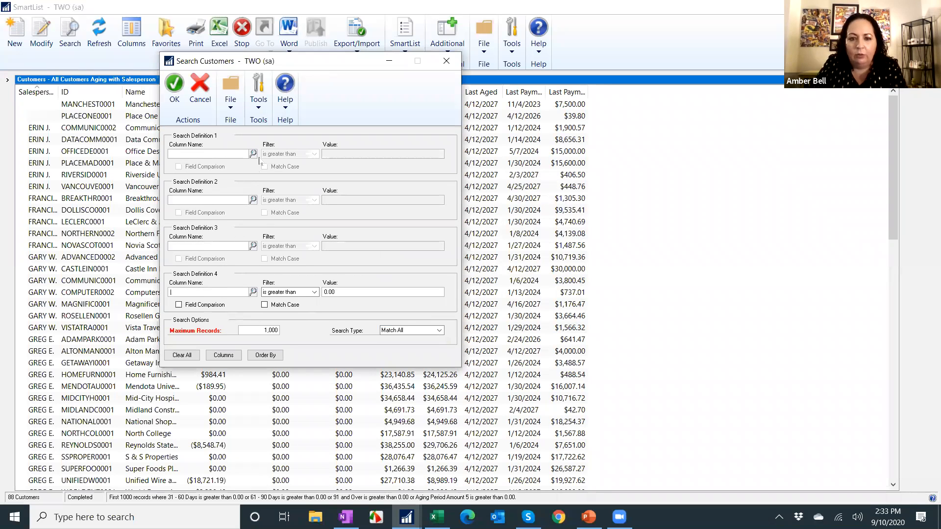
Search for customers whose Total Due is not equal to 0.
click(253, 154)
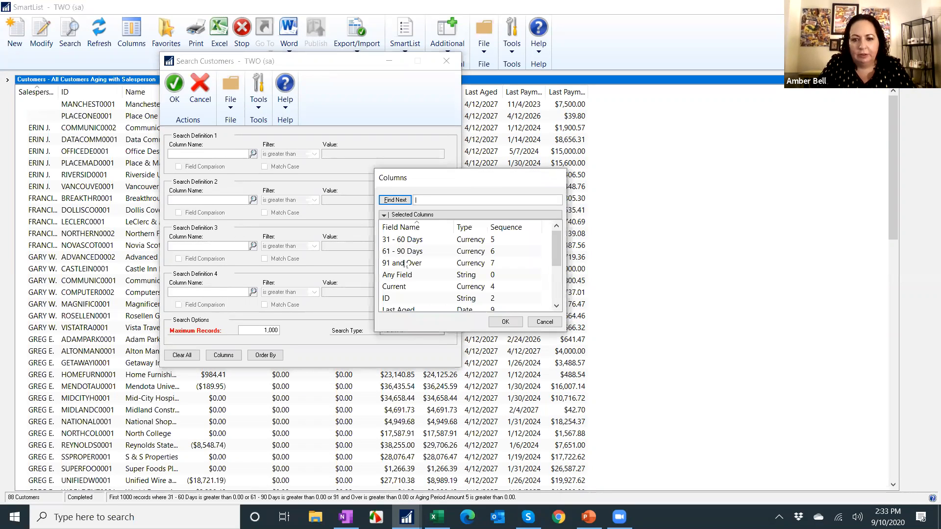
scroll(426, 274, down, 2)
double_click(414, 299)
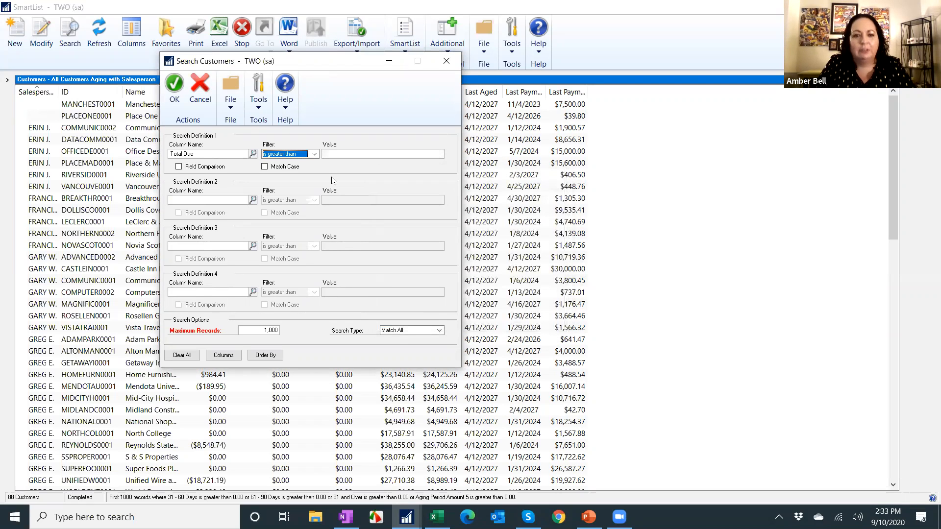
click(286, 154)
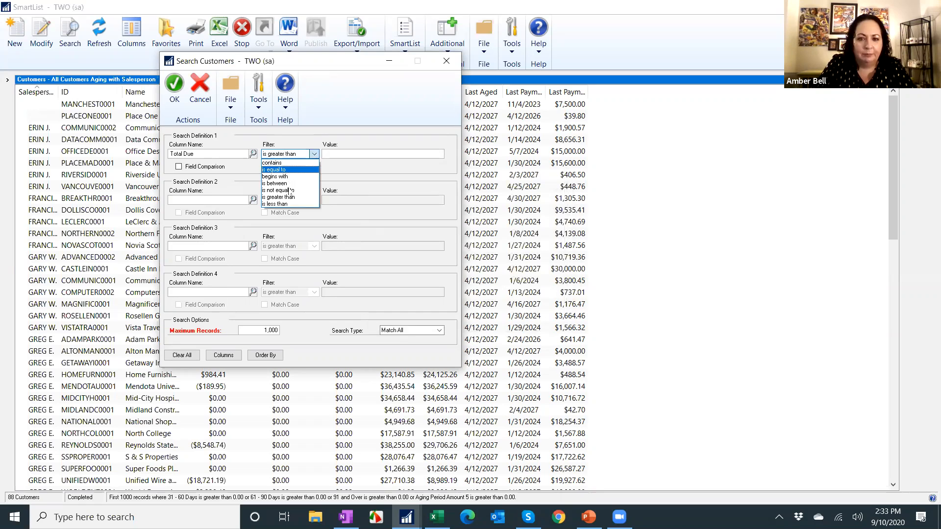
click(289, 191)
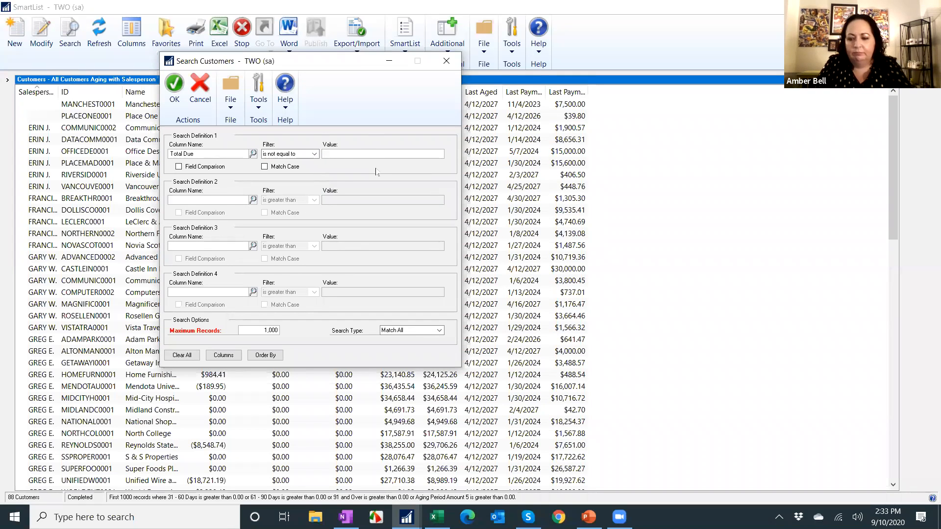
text(0)
click(175, 83)
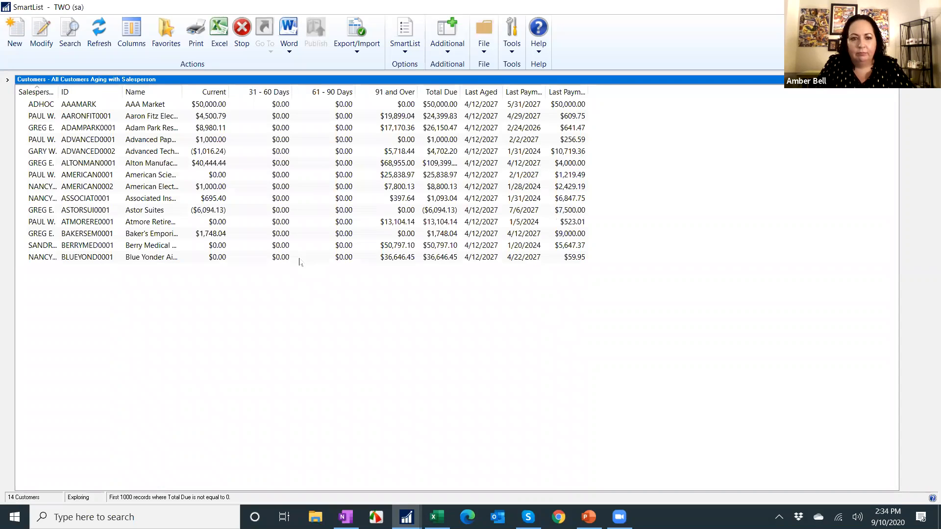
Modify the favorite with the new search criteria, entering the favorite password.
click(166, 34)
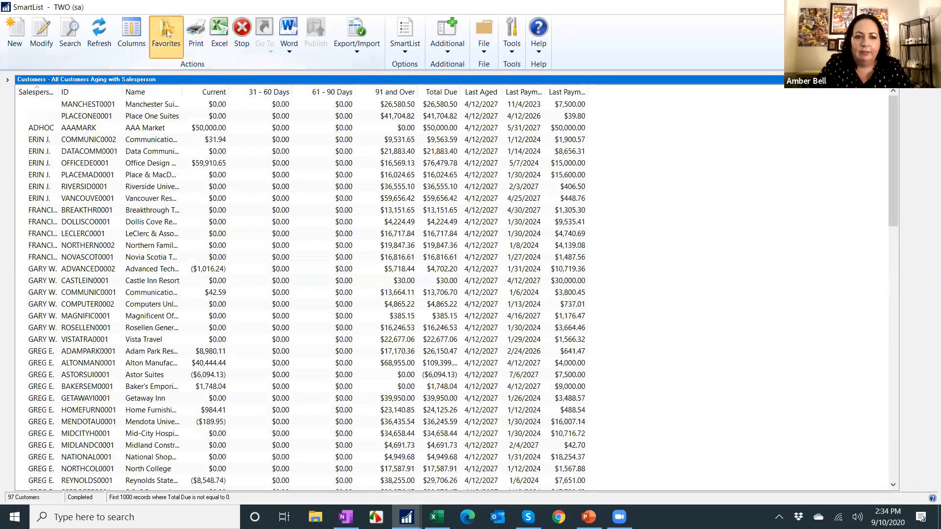
click(428, 301)
text(p)
click(446, 279)
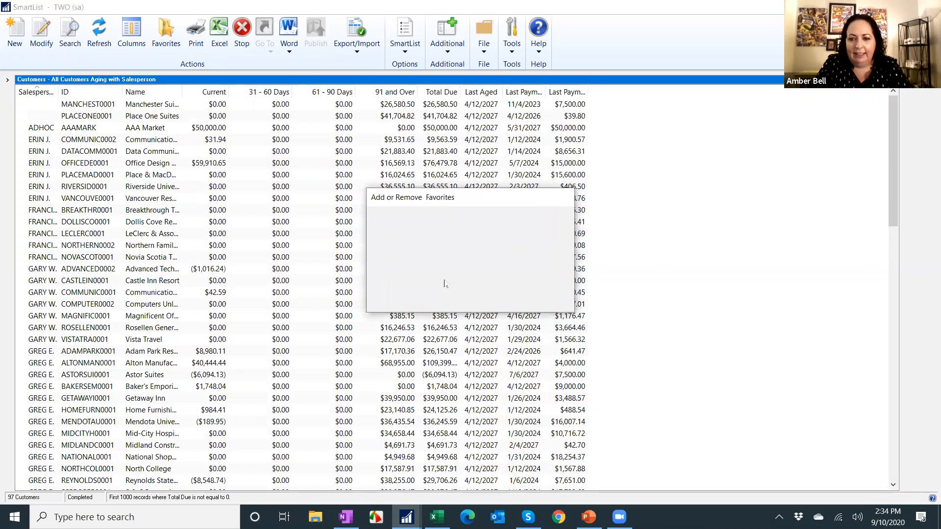
Export the list to Excel and close the exported workbook.
click(216, 30)
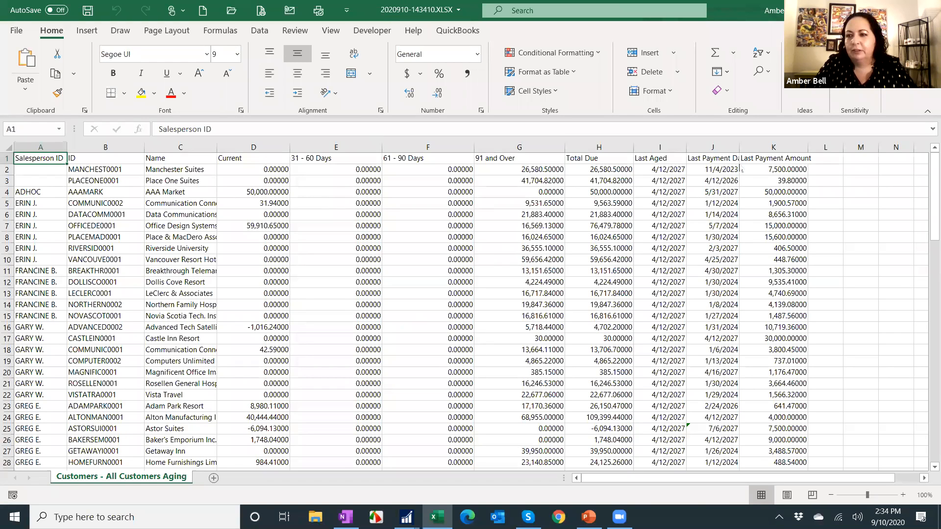
click(925, 10)
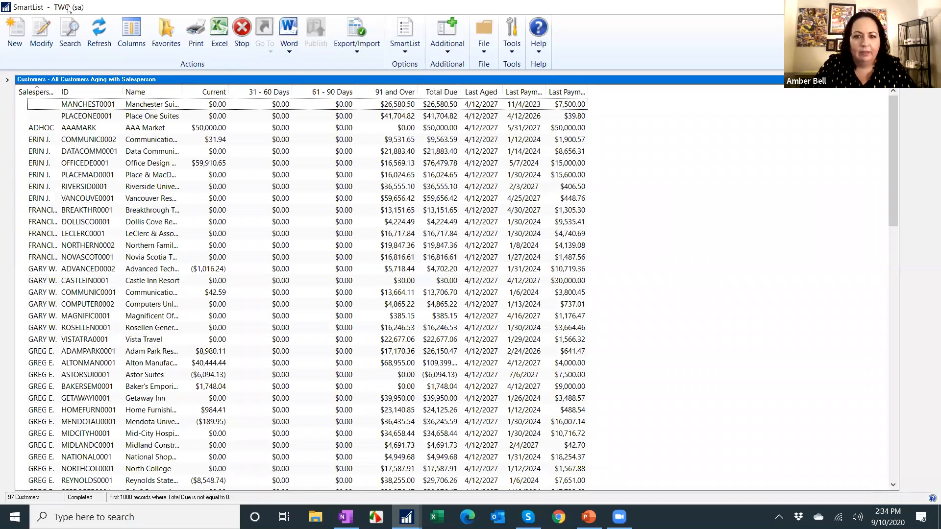
Remove the Last Aged, Last Payment Date and Last Payment Amount columns from the SmartList display.
click(131, 32)
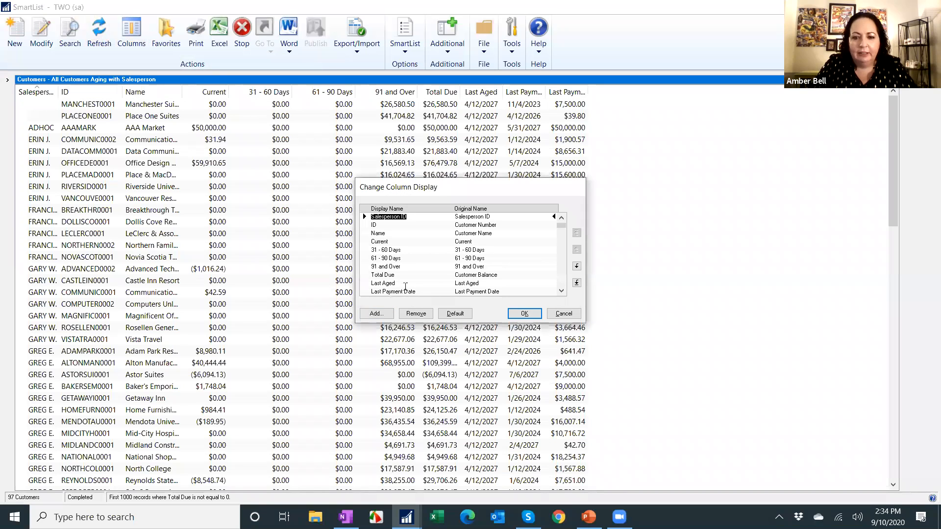
scroll(403, 281, down, 1)
click(392, 276)
click(416, 314)
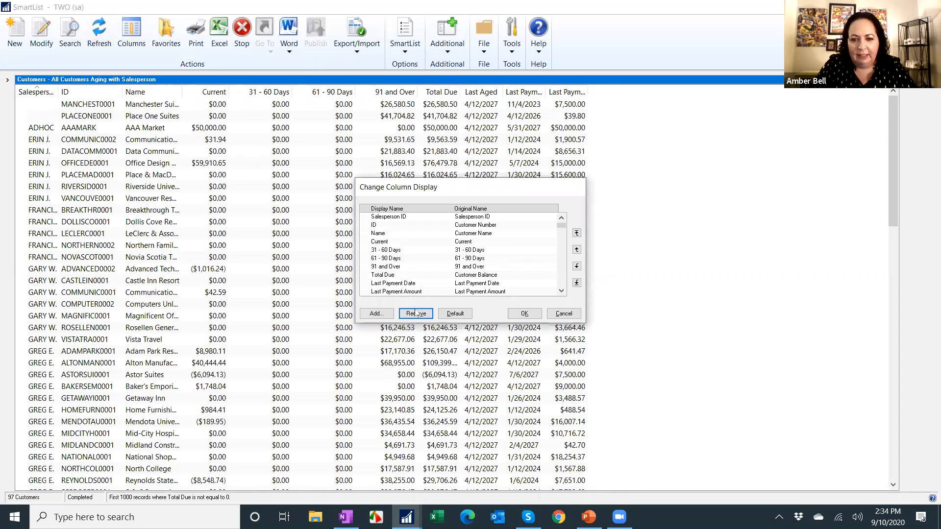
click(416, 313)
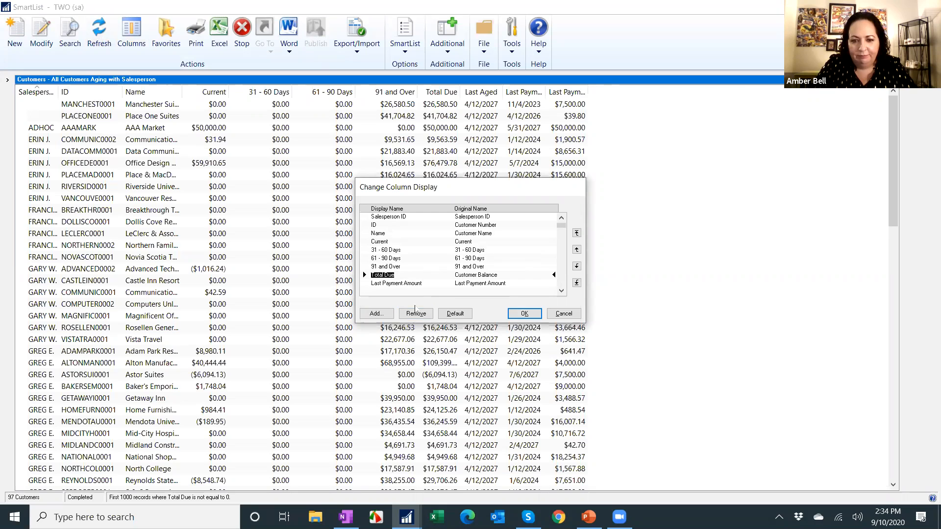
click(412, 283)
click(416, 314)
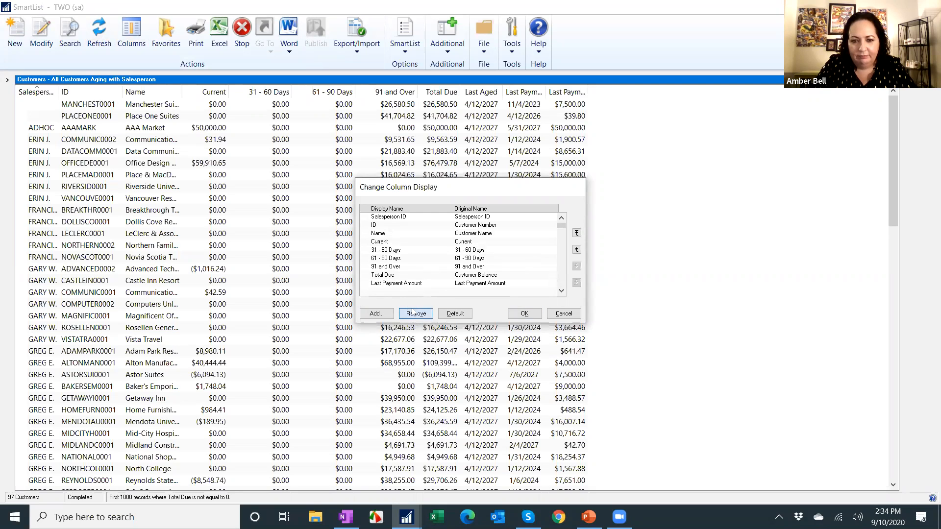
click(522, 313)
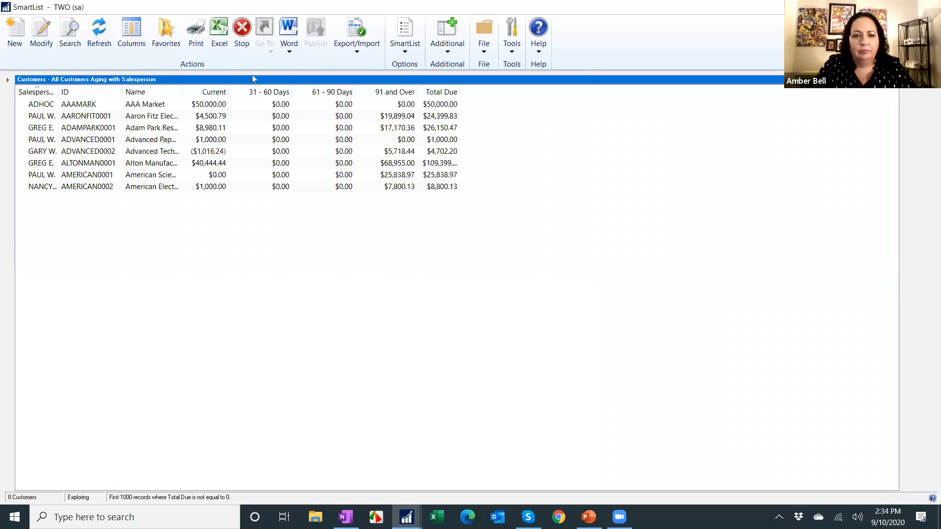
Modify the All Customers Aging with Salesperson favorite with the new columns, entering the favorite password.
click(166, 34)
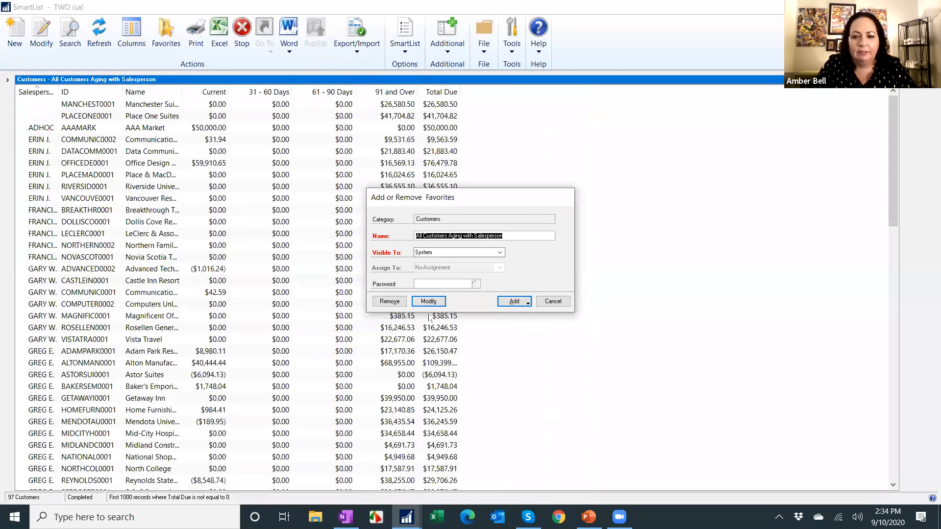
click(430, 302)
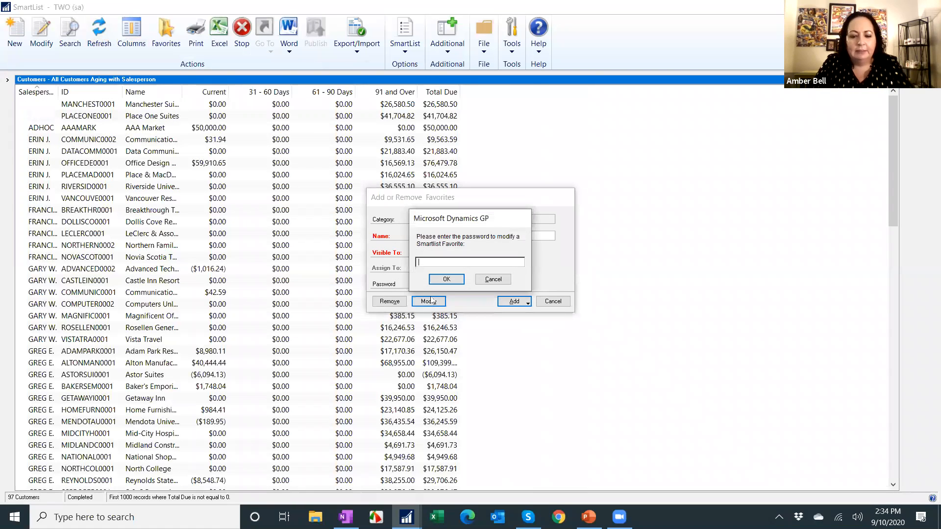
click(455, 282)
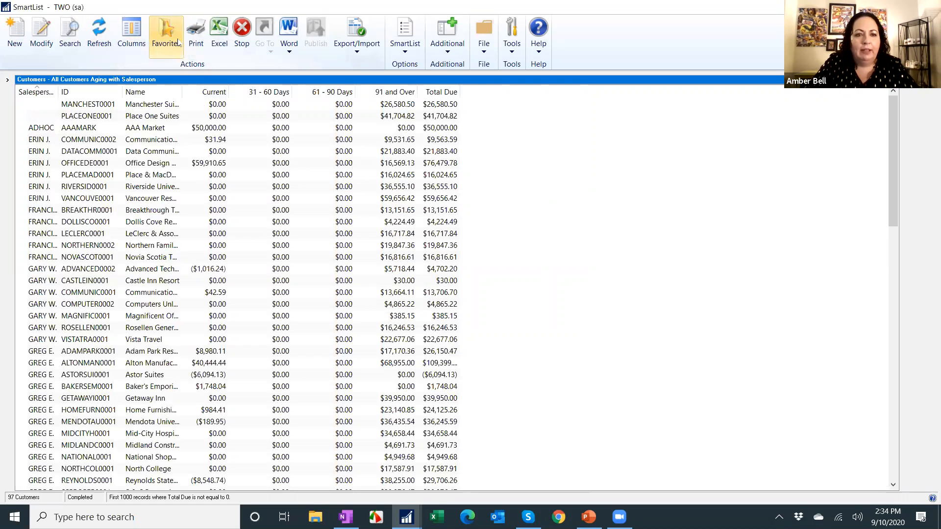
Export the list to Excel and start recording a macro named Format stored in This Workbook.
click(219, 31)
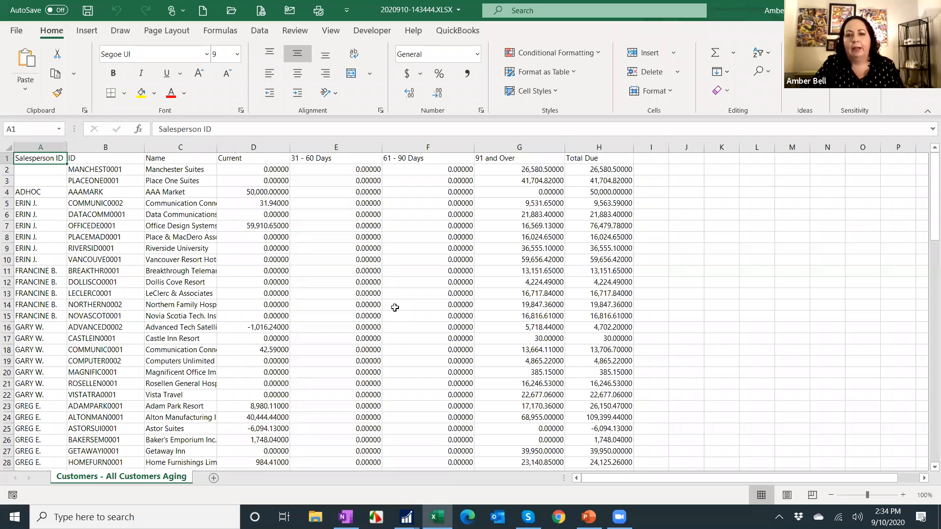
click(372, 31)
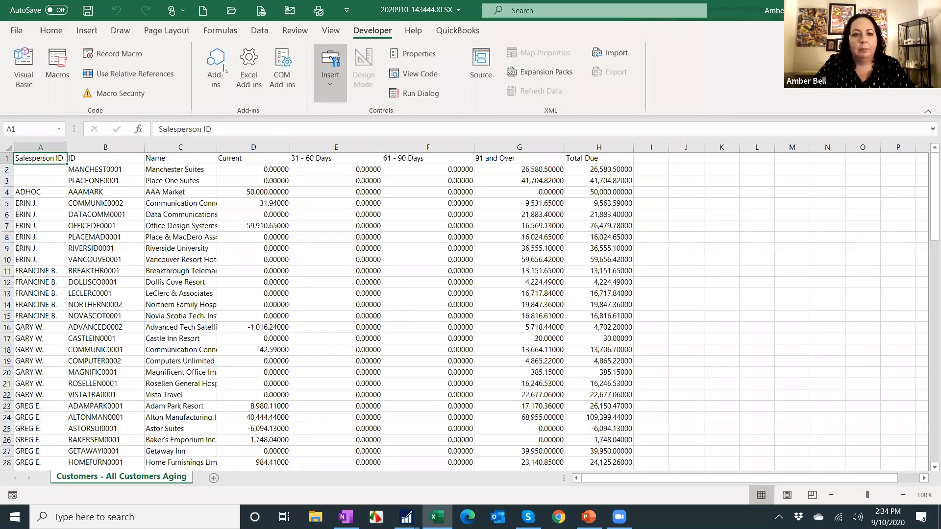
click(113, 53)
text(Format)
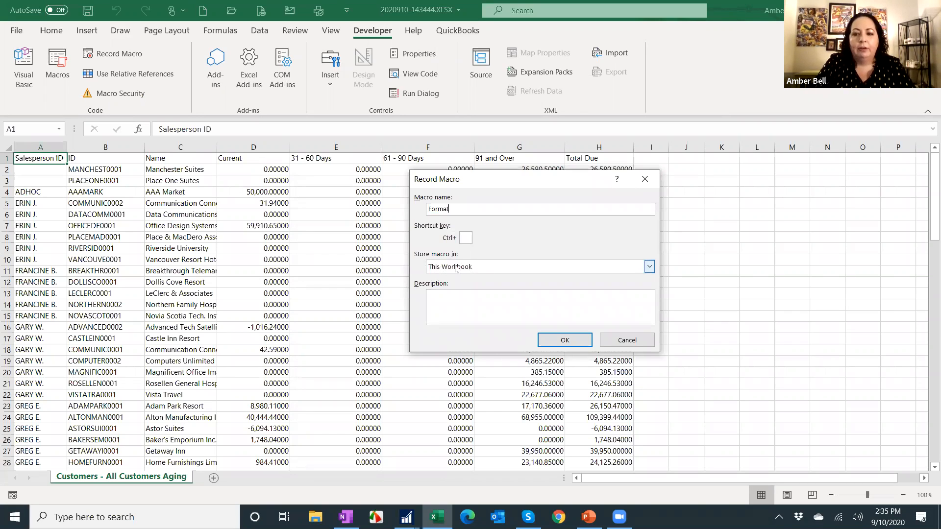
click(479, 271)
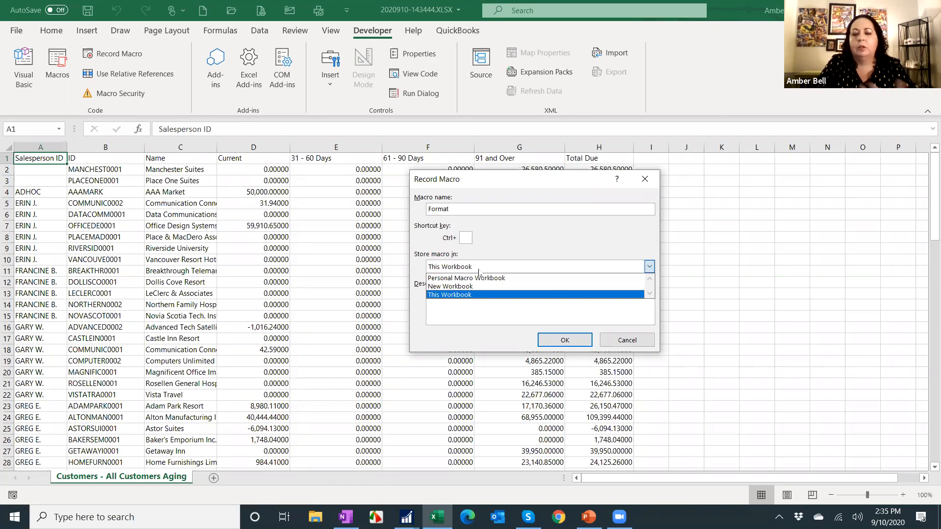
click(478, 272)
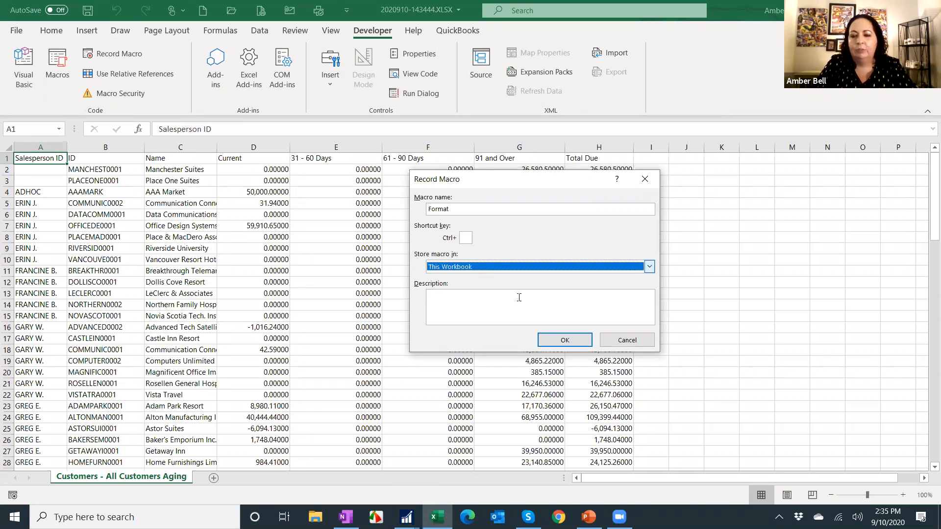
click(564, 340)
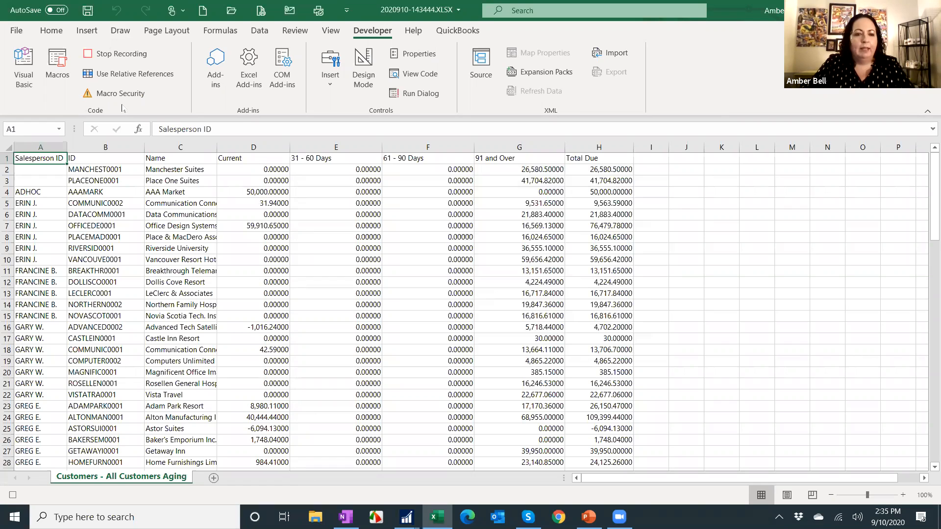
Select the whole sheet and autofit all column widths.
click(6, 147)
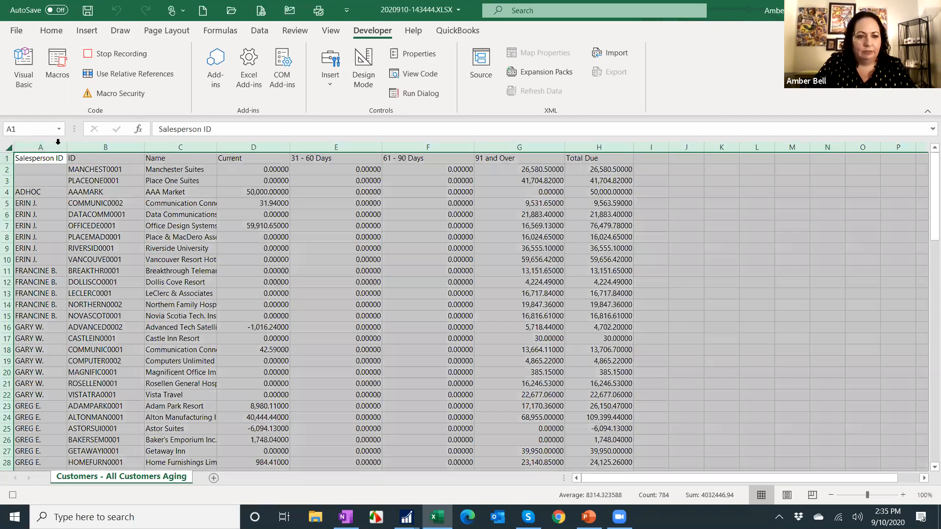
double_click(65, 145)
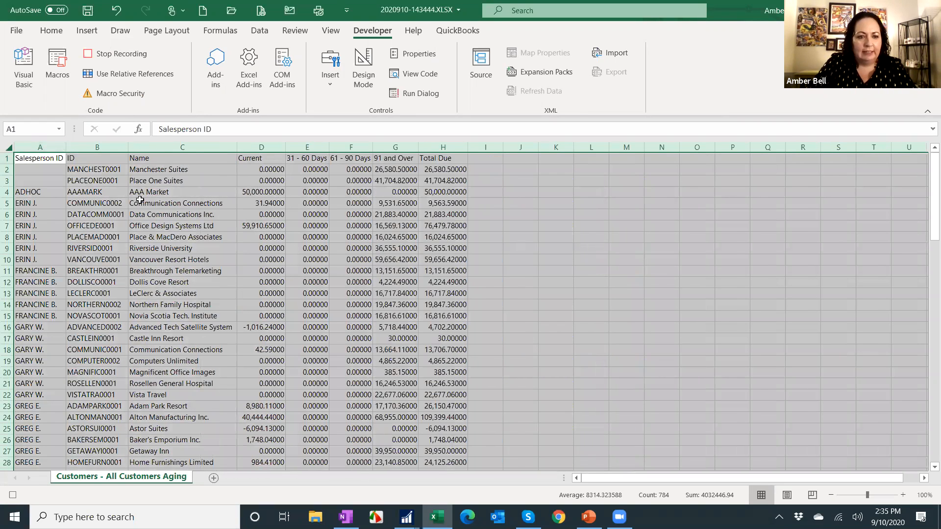
Give the header row A1:H1 a green fill and bold text, and refit all column widths.
click(51, 155)
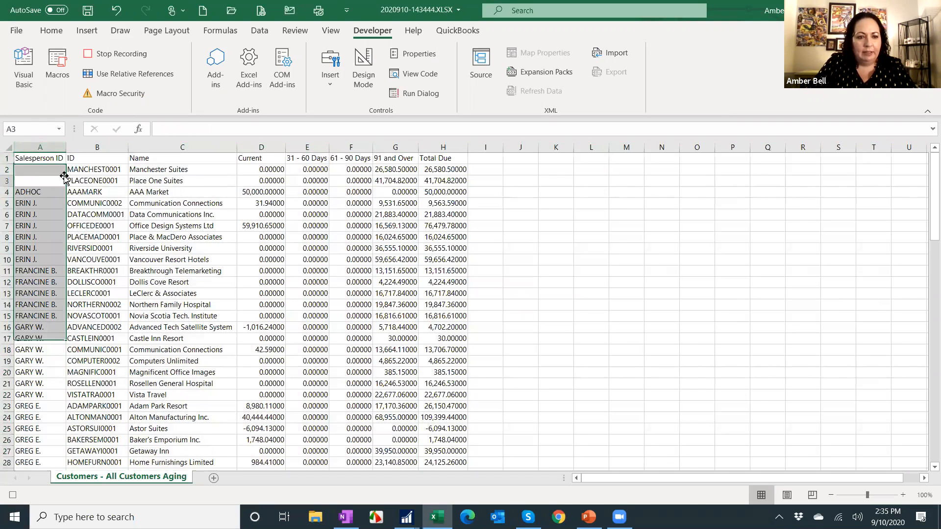
drag(52, 156, 443, 156)
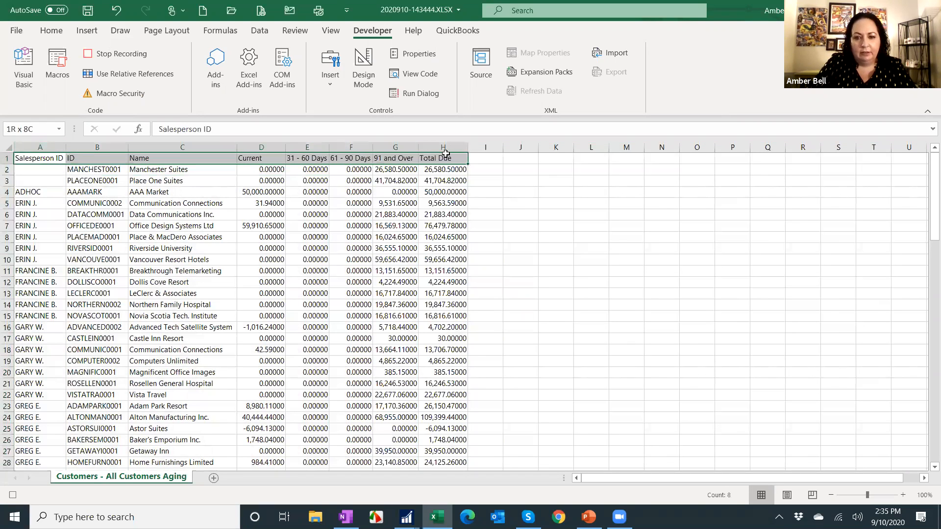
click(51, 31)
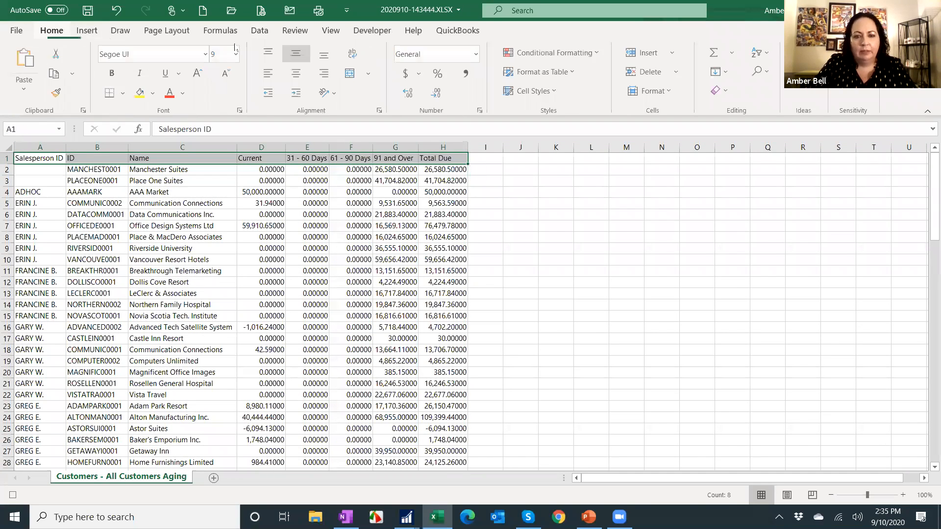
click(154, 93)
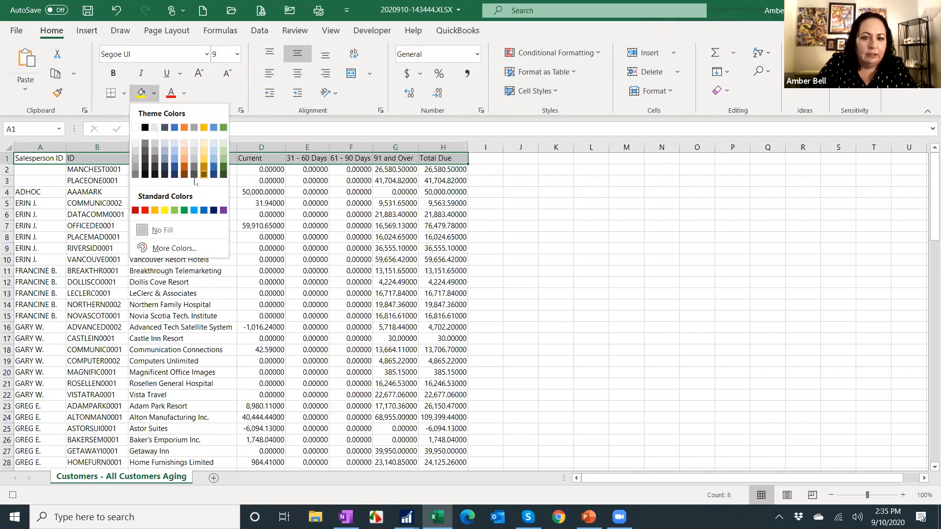
click(175, 211)
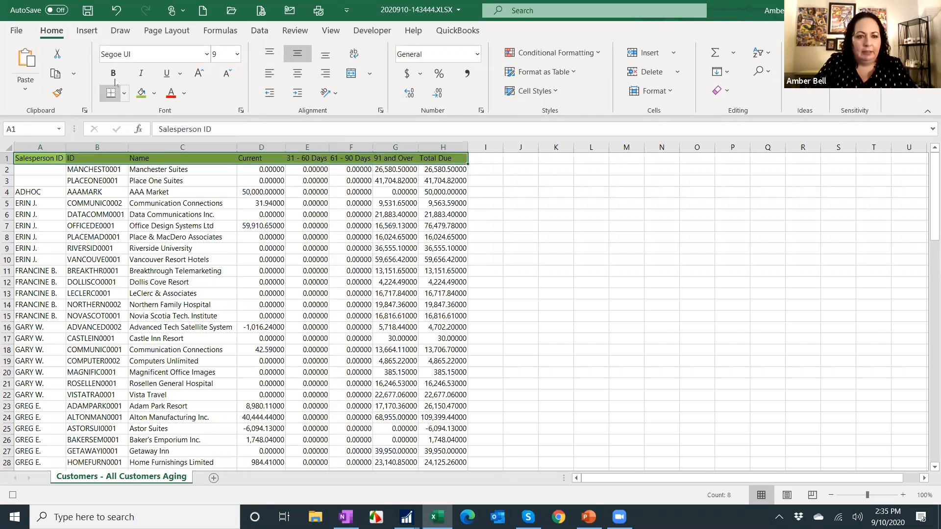
click(113, 73)
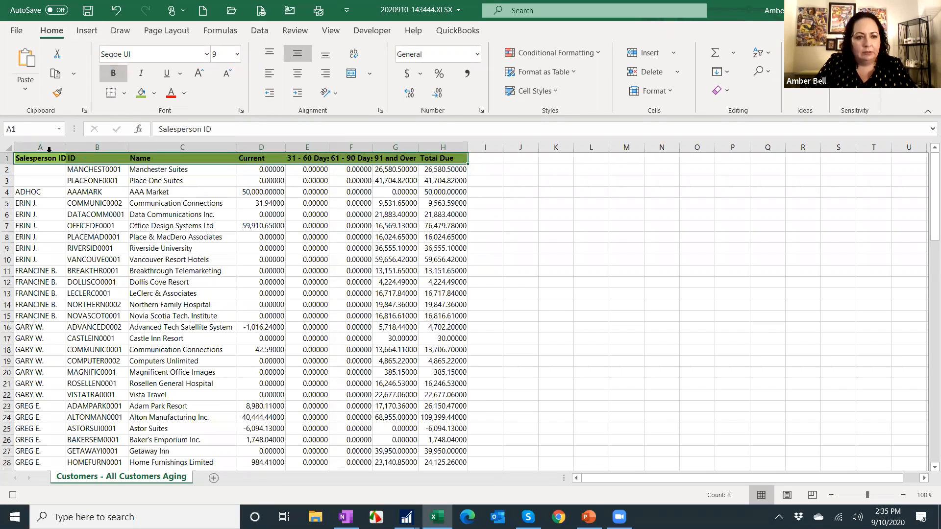
click(6, 144)
double_click(68, 146)
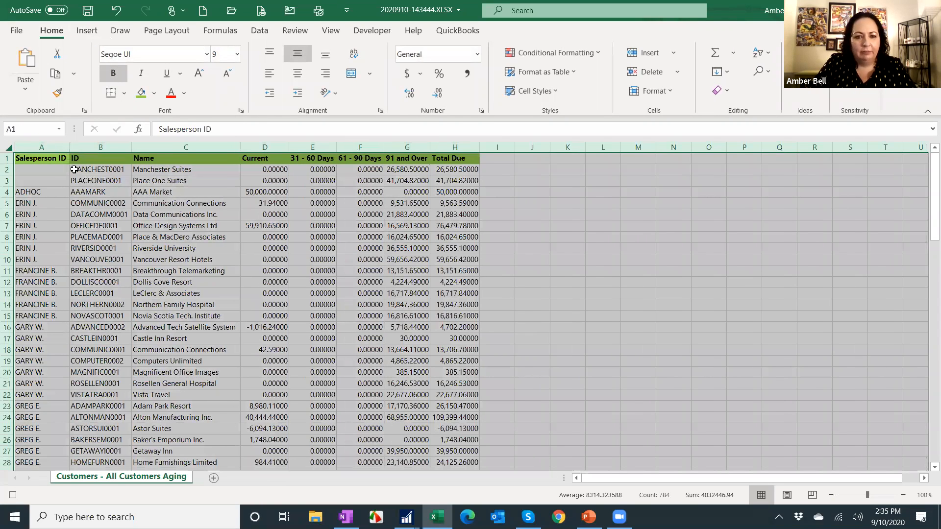
Apply the Accounting number format to the Current through Total Due columns D to H.
drag(268, 151, 454, 147)
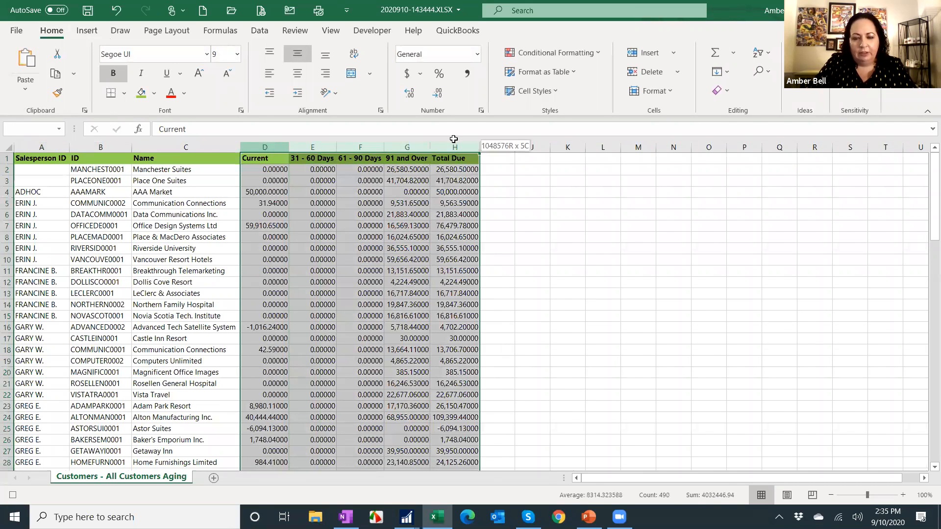
click(406, 76)
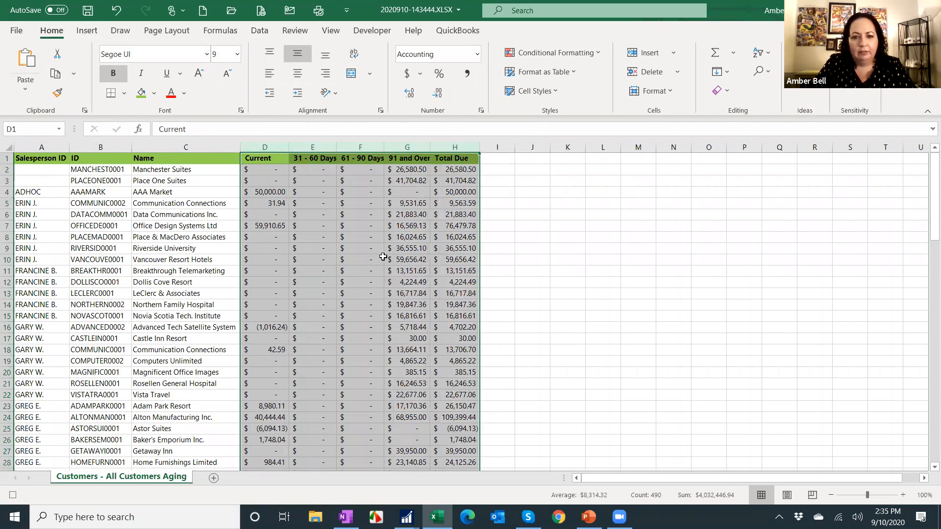
click(38, 164)
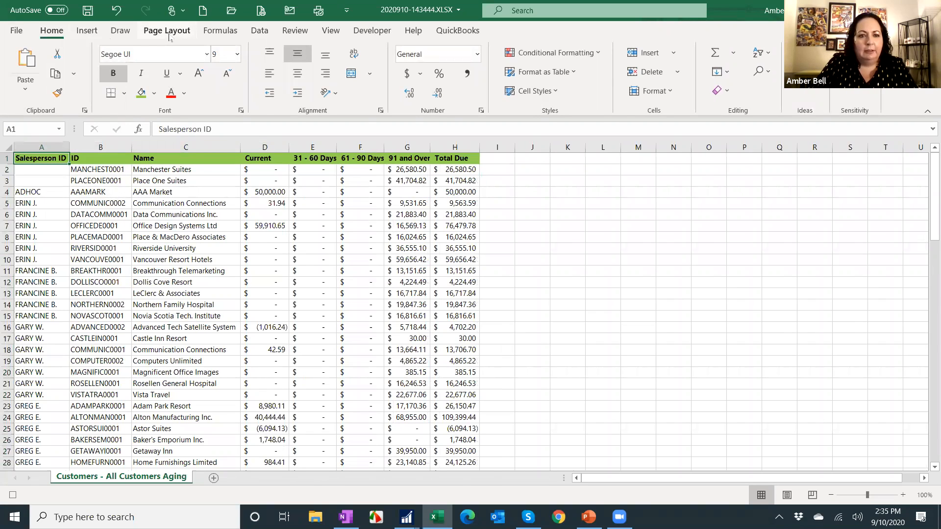
Add subtotals at each change in Salesperson ID summing Current, all aging buckets and Total Due, with page breaks between groups.
click(94, 33)
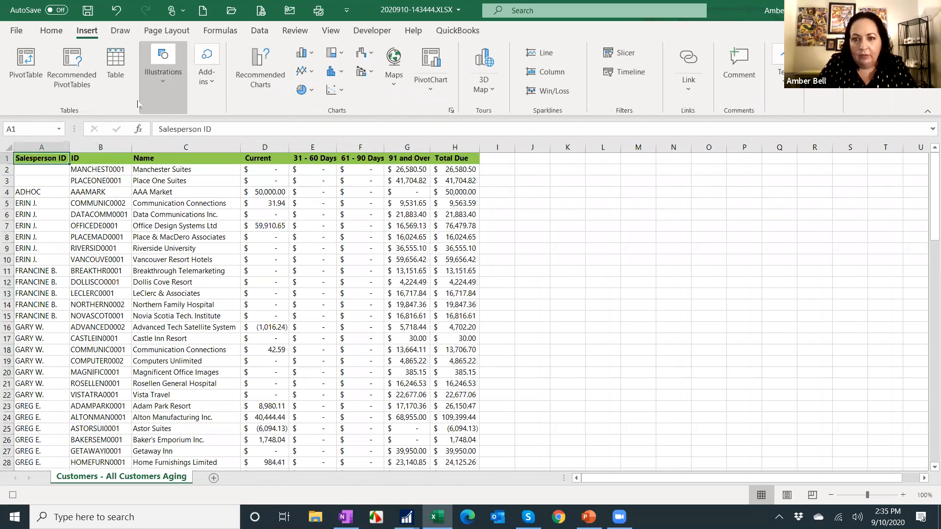
click(260, 30)
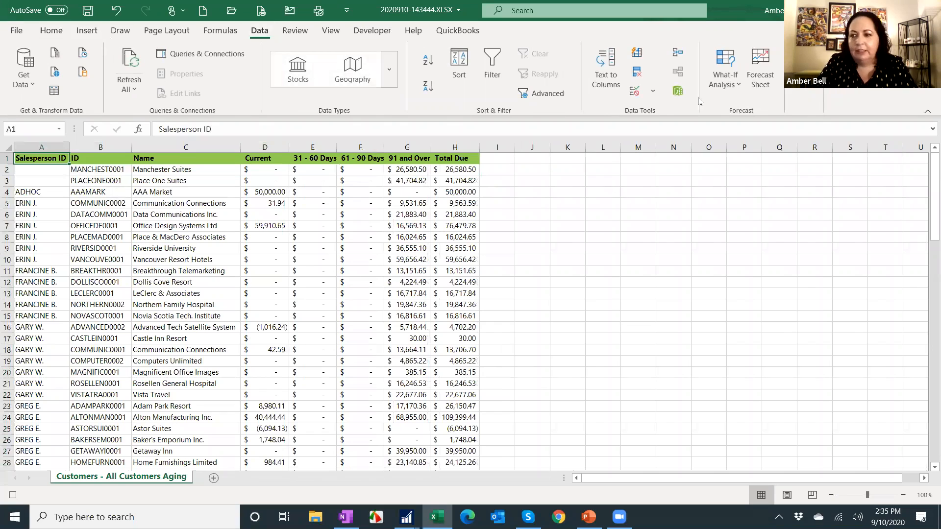
click(803, 102)
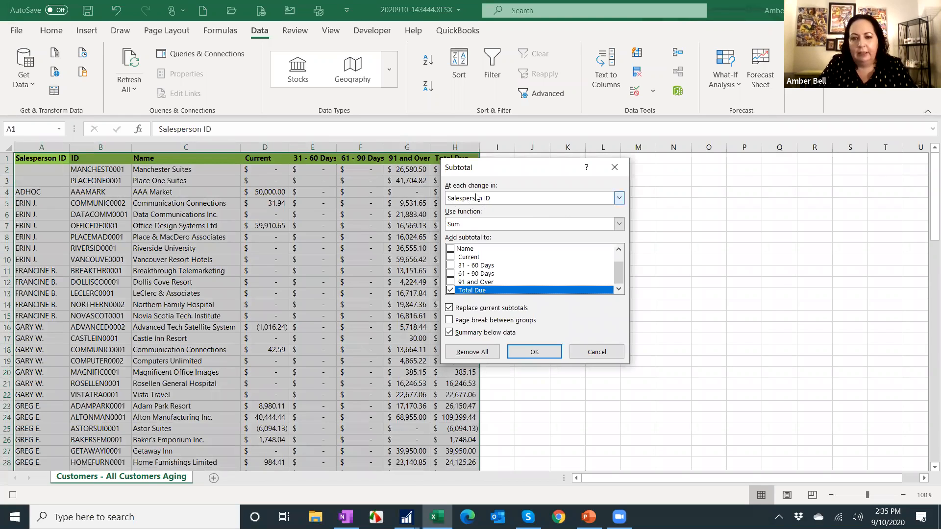
click(451, 257)
click(450, 266)
click(451, 281)
click(451, 274)
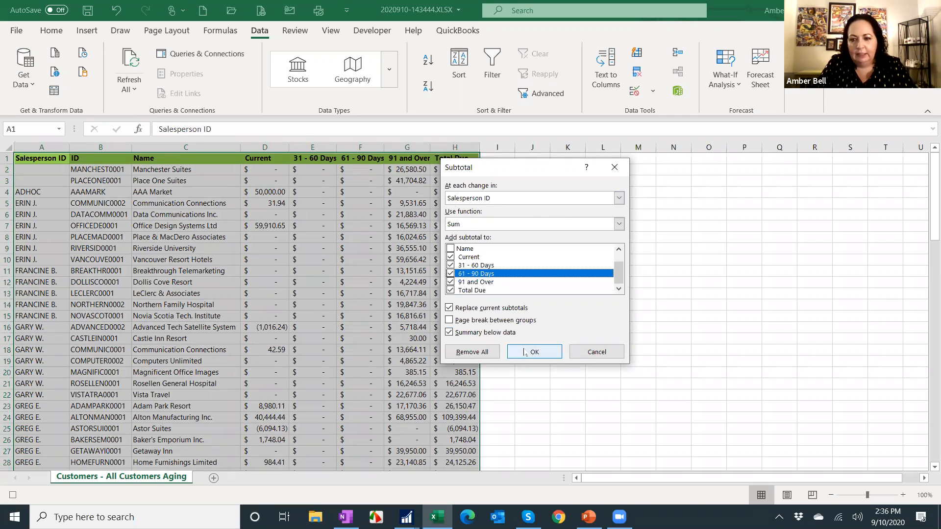
click(464, 321)
click(535, 352)
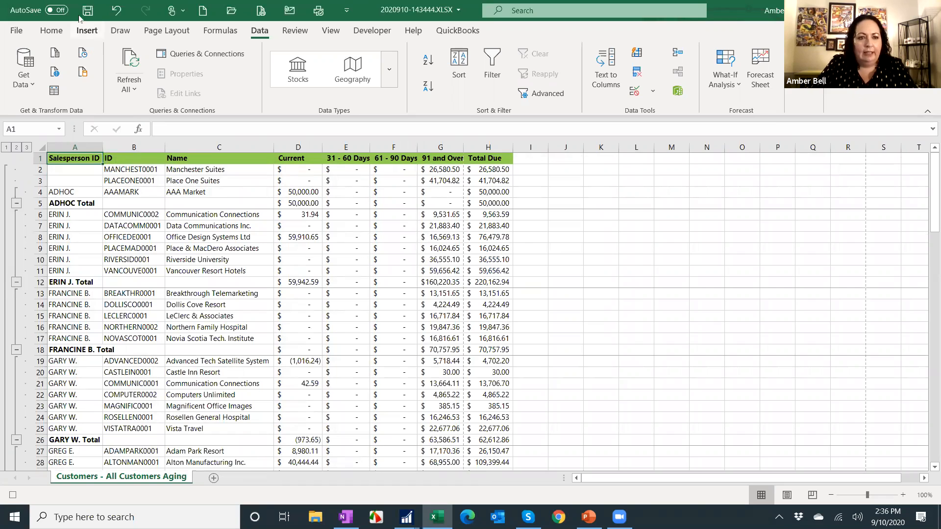
Change the worksheet's page orientation.
click(179, 28)
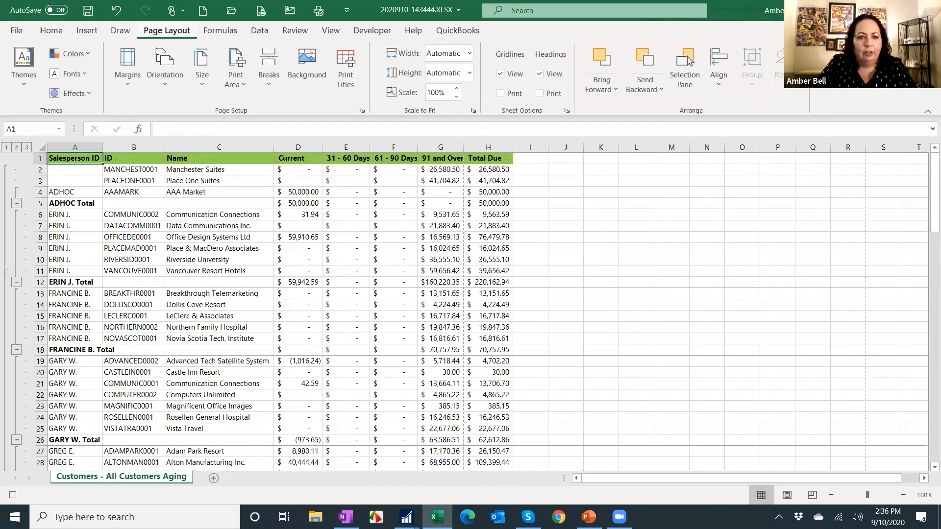
click(165, 76)
click(181, 147)
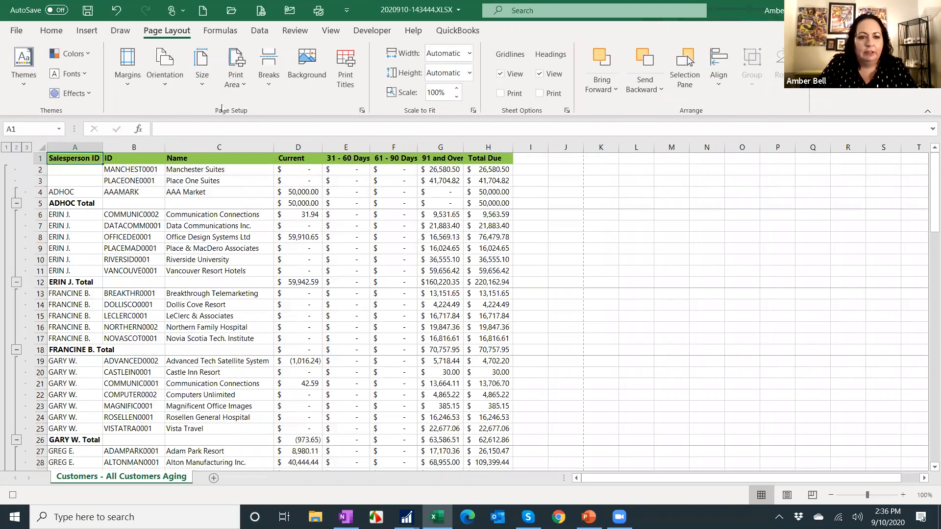
Set row 1 to repeat at the top of every printed page and turn on printing of gridlines.
click(346, 87)
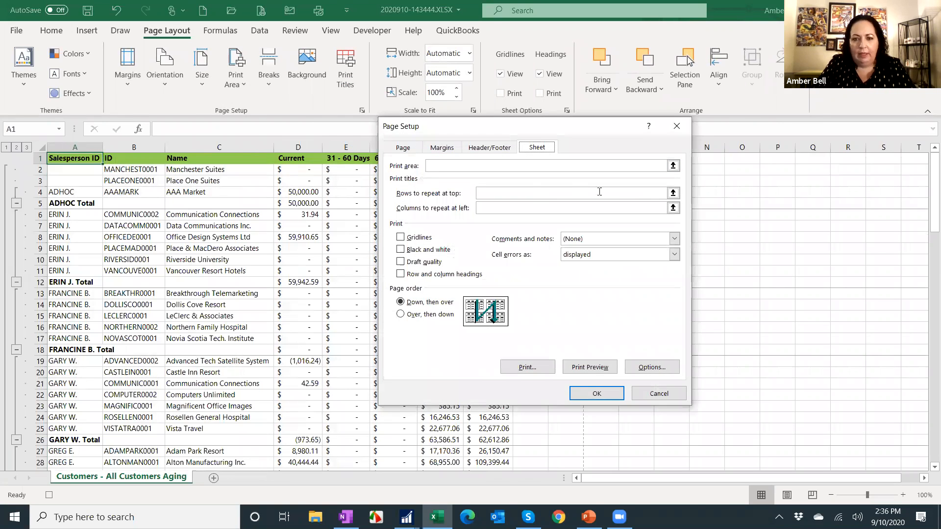
click(673, 193)
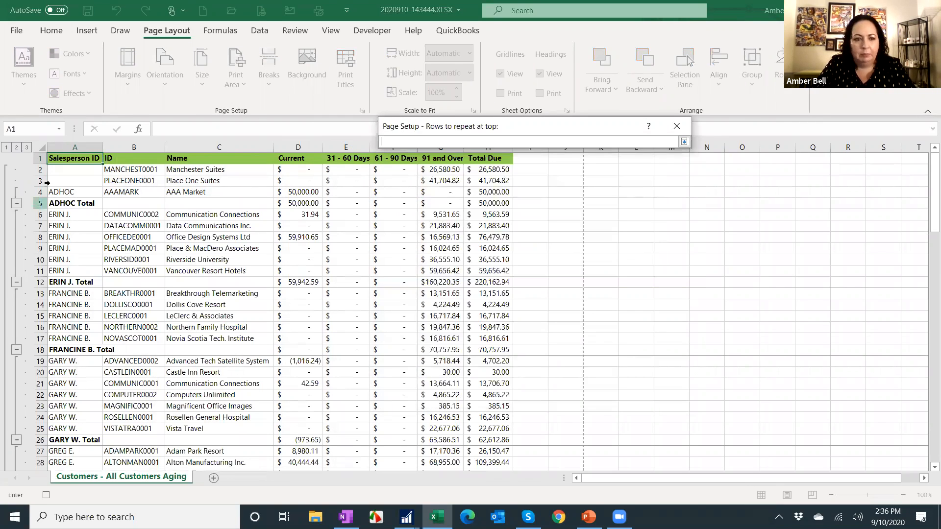
click(42, 157)
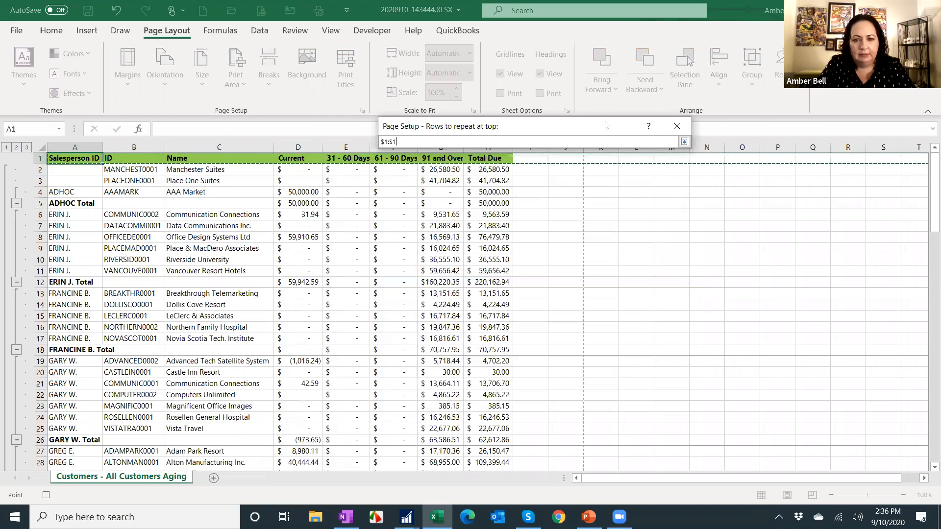
click(684, 142)
click(418, 238)
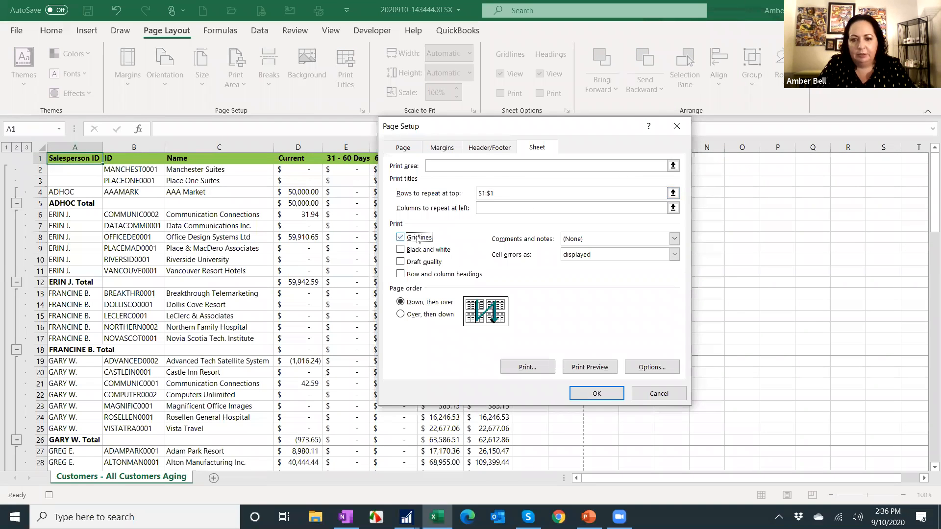
Create a custom footer with "As of" plus the date and time on the left and "Page &[Page] of &[Pages]" on the right.
click(490, 146)
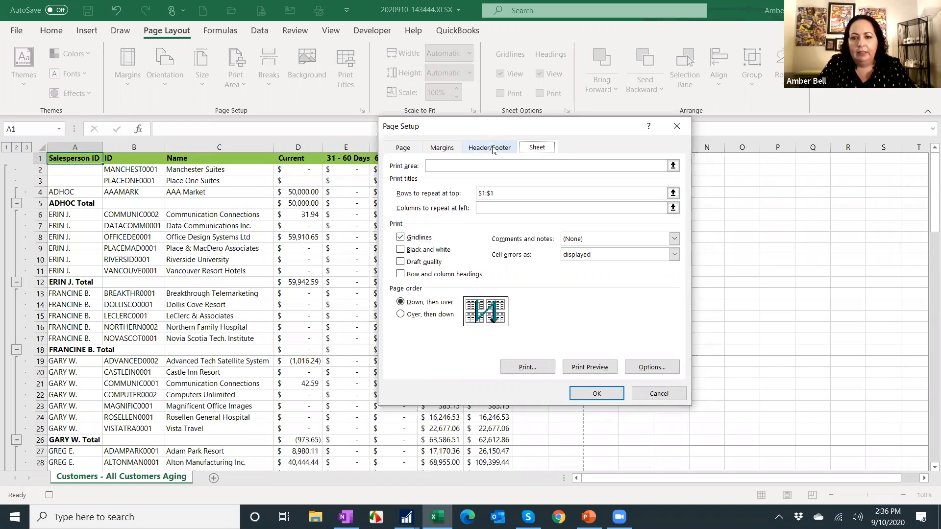
click(566, 232)
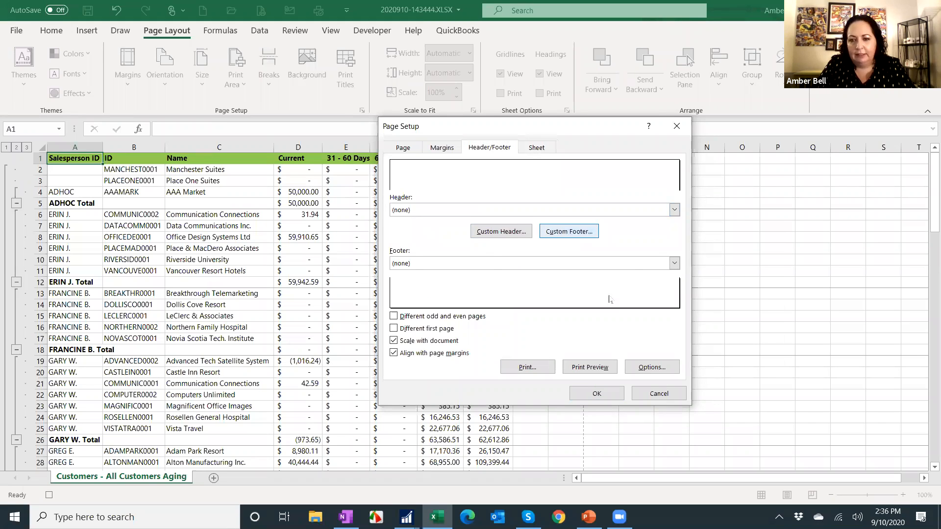
text(ge)
click(454, 261)
text(of)
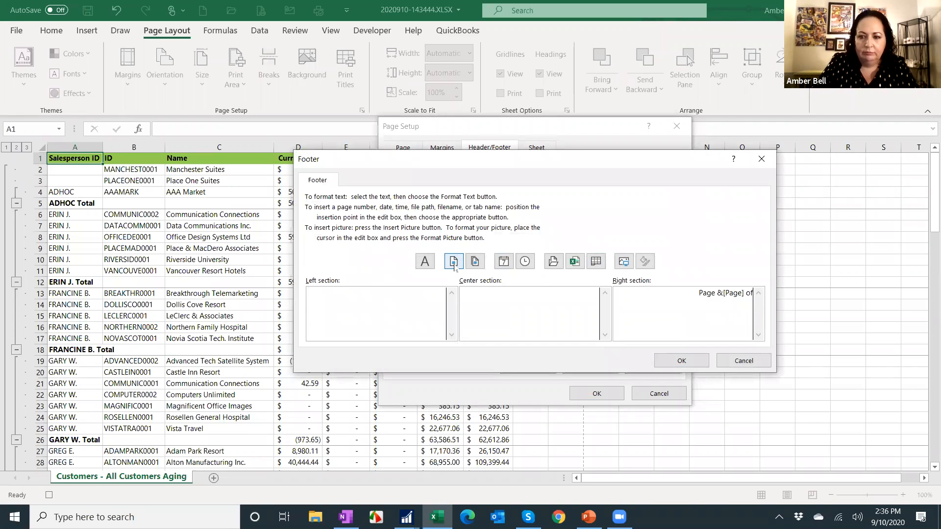
click(475, 261)
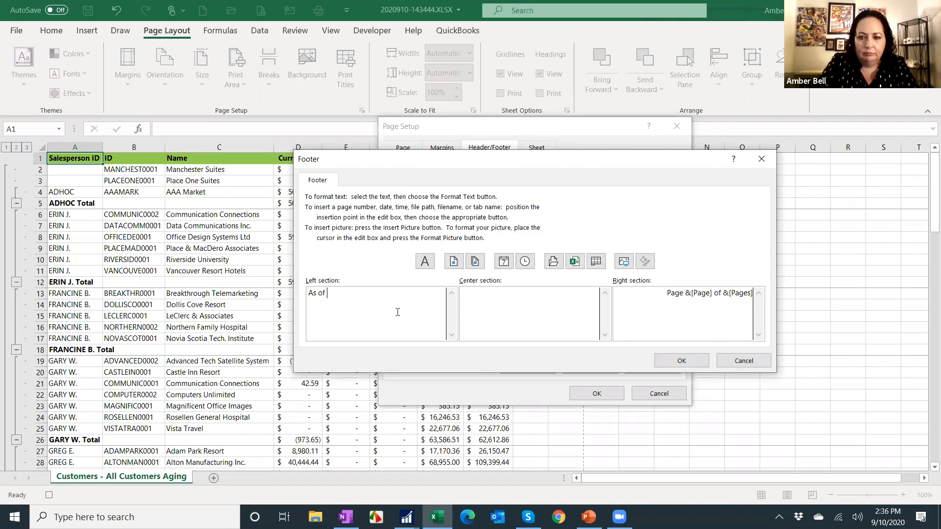
click(504, 261)
click(525, 261)
click(680, 360)
Add a custom header reading "Customer Aging Report" in the center section and apply the page setup.
click(497, 232)
click(507, 234)
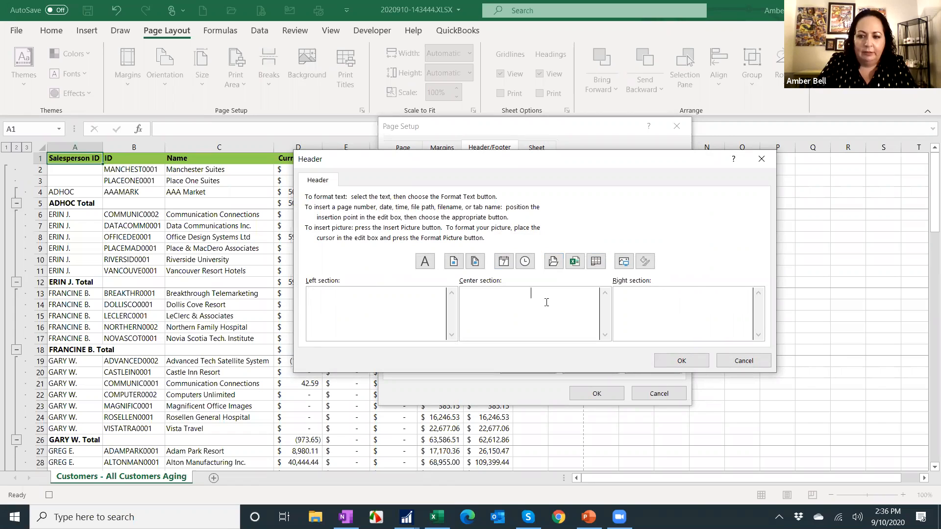
text(Cusotmer)
key(BackSpace)
key(BackSpace)
key(BackSpace)
key(BackSpace)
key(BackSpace)
key(BackSpace)
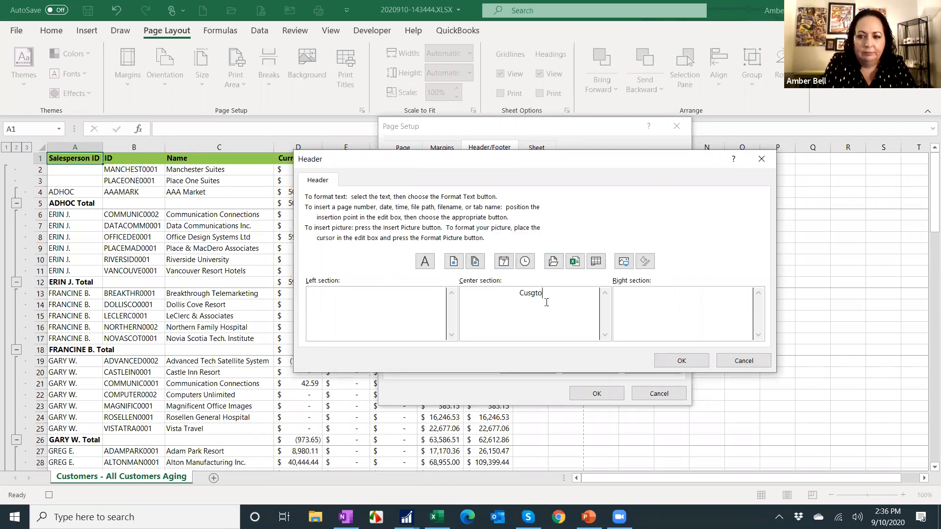
text(tomer Agin)
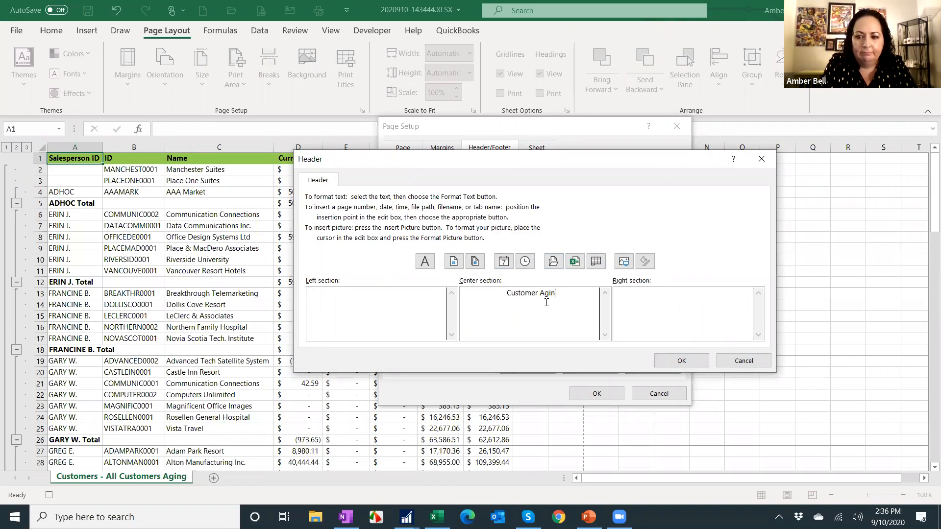
text(g R)
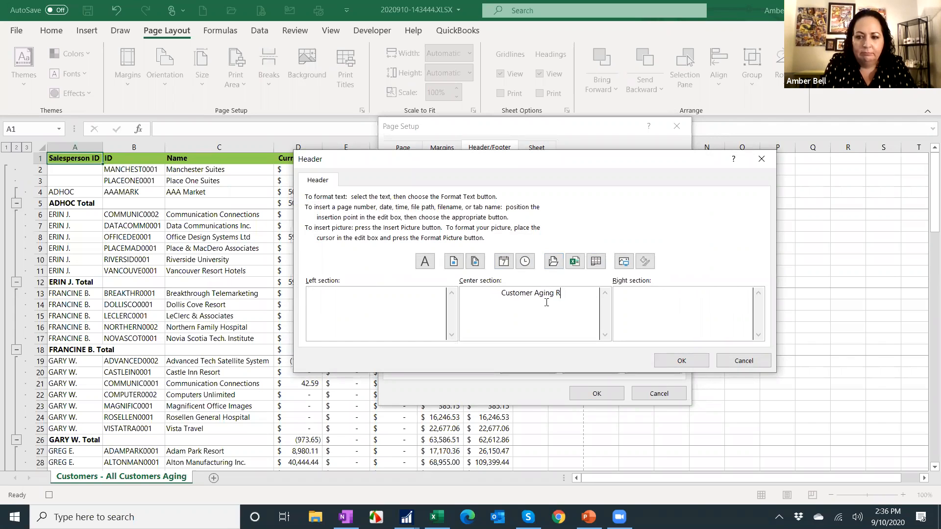
text(eport)
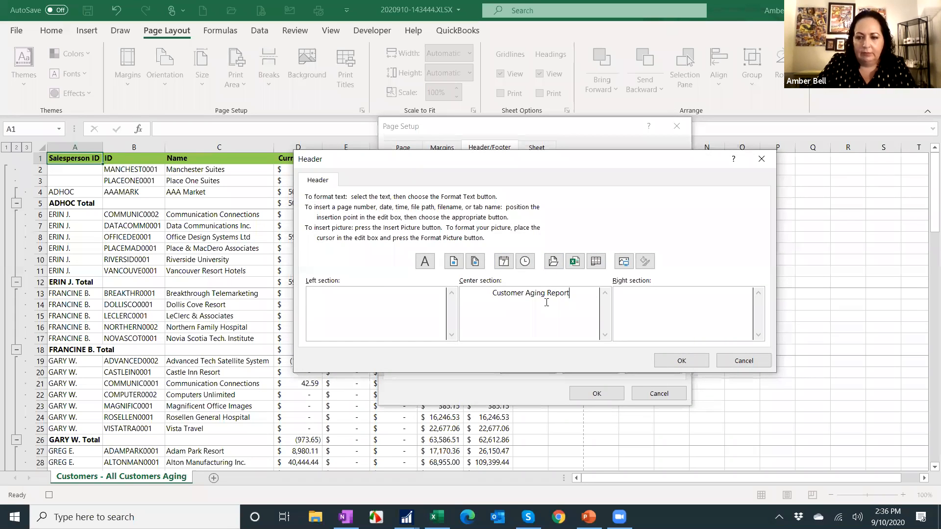
click(671, 365)
click(594, 395)
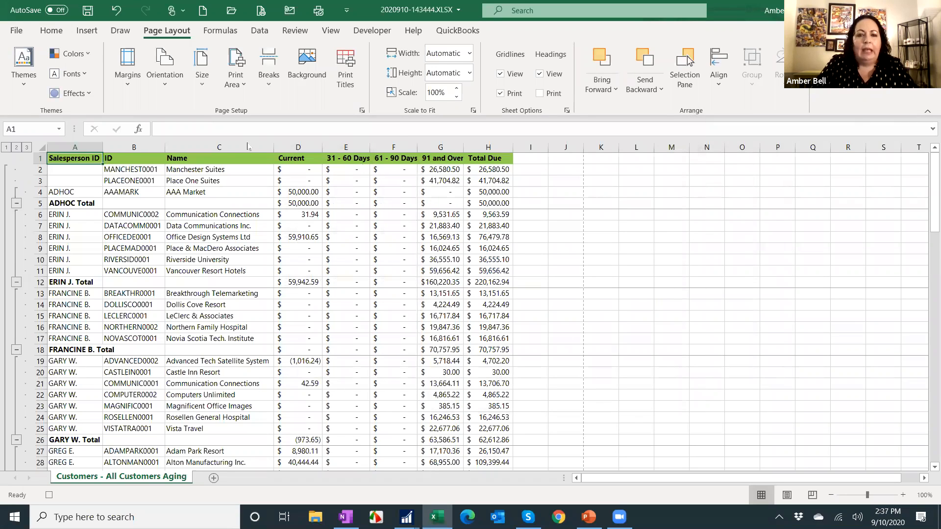
Stop recording the formatting macro.
click(372, 30)
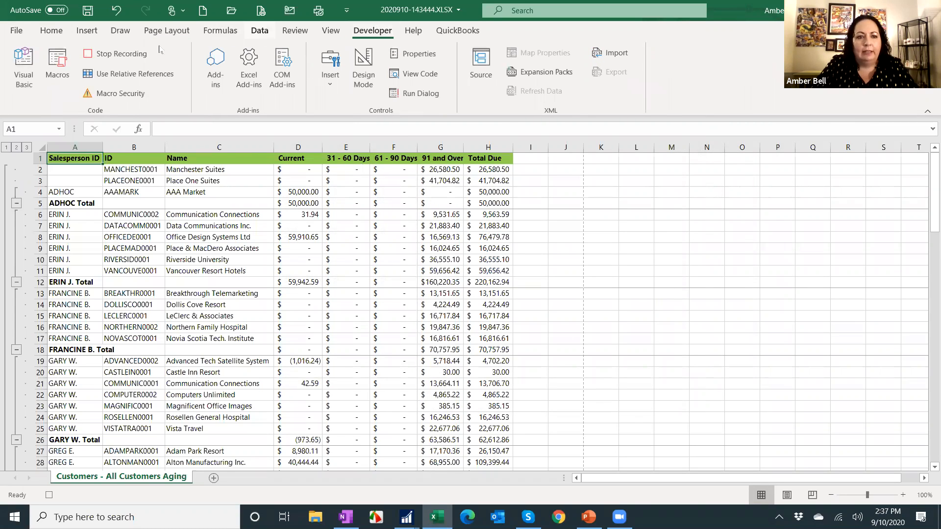
click(96, 55)
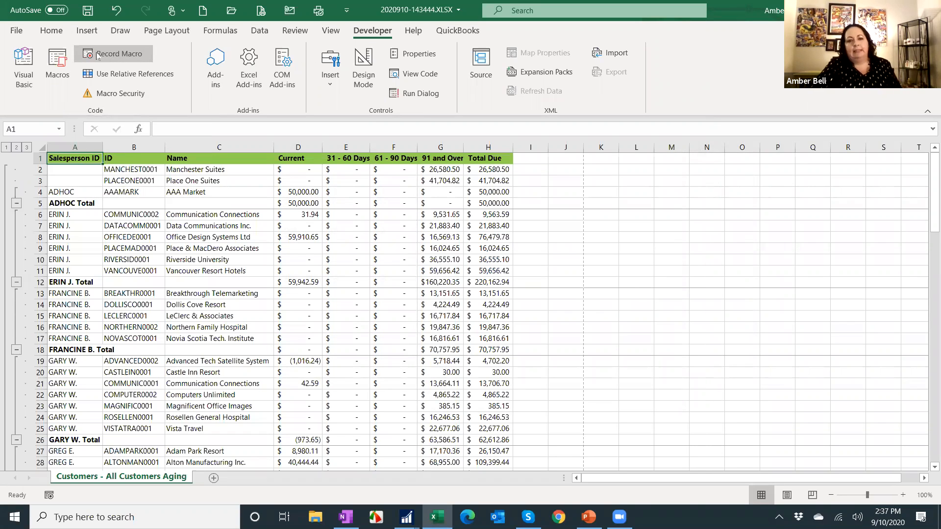
Record a macro named Clear, stored in This Workbook, that deletes all cells on the worksheet.
click(97, 53)
text(Ce)
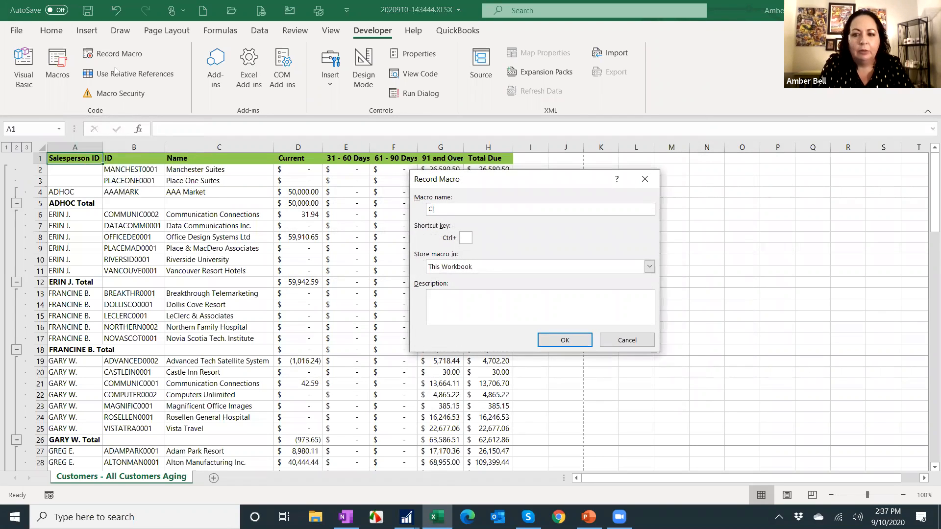
text(ar)
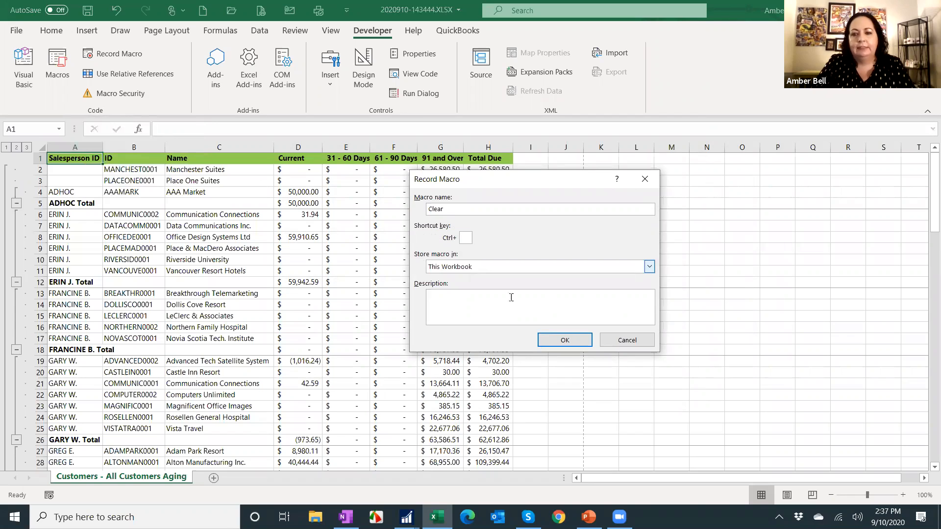
click(565, 340)
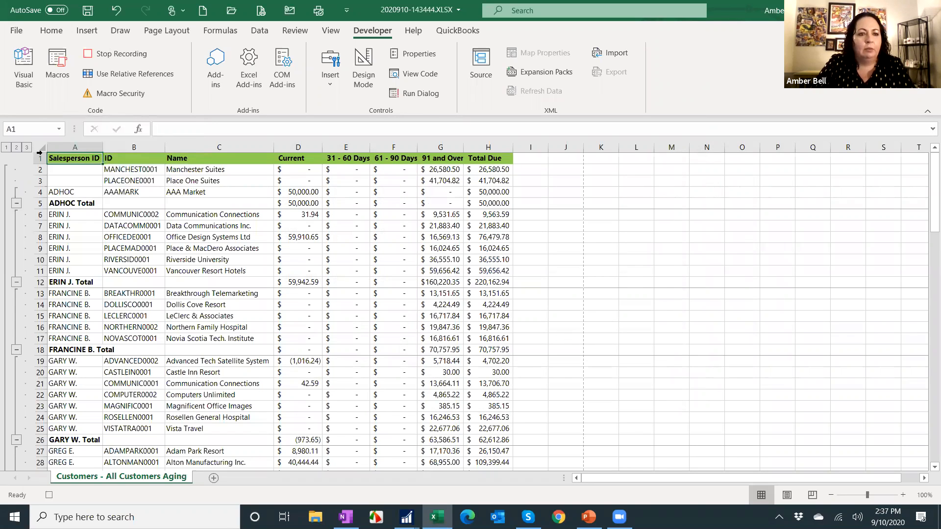
click(39, 145)
right_click(39, 145)
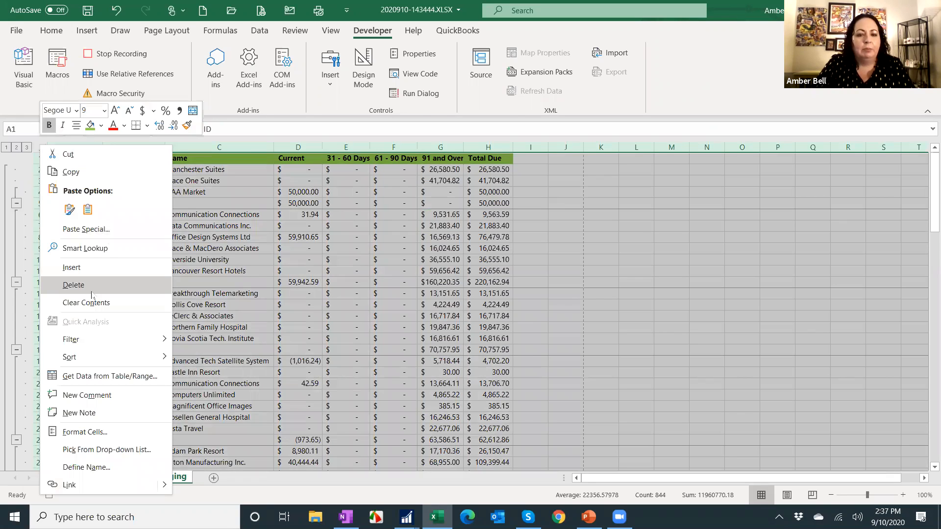
click(92, 290)
click(131, 54)
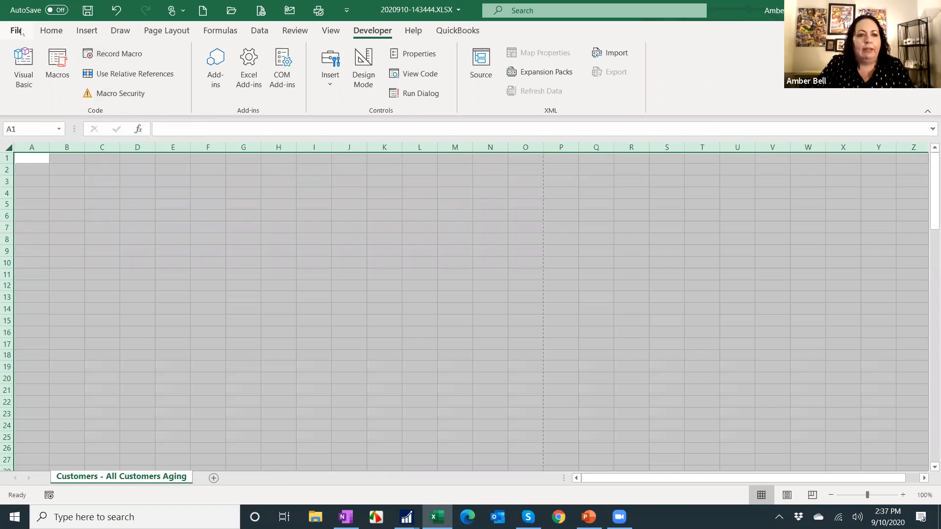
Save the workbook to the Desktop as an Excel Macro-Enabled Template named "Salesperson Report".
click(16, 30)
click(50, 172)
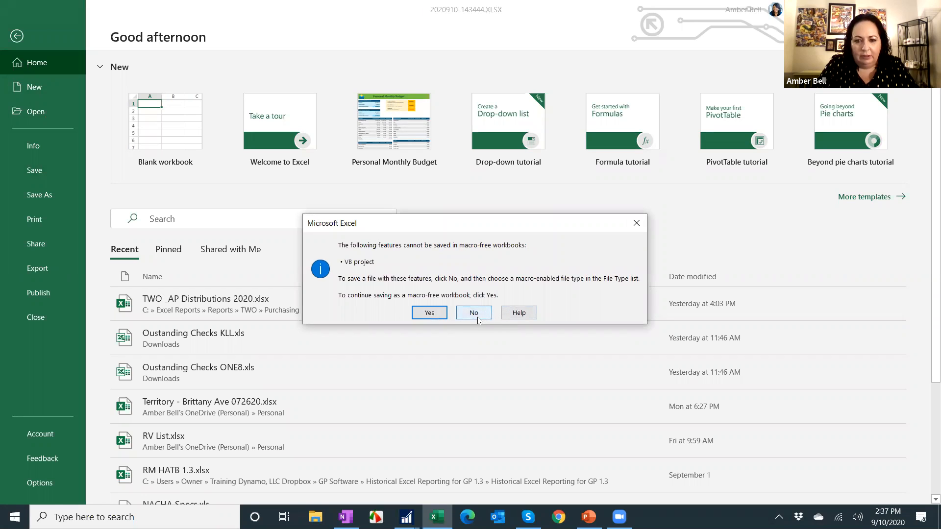
click(474, 314)
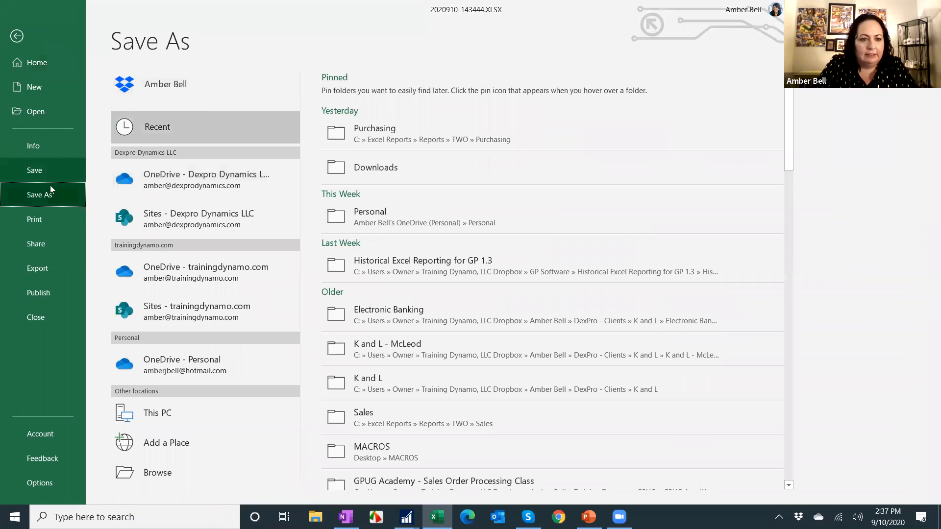
click(157, 473)
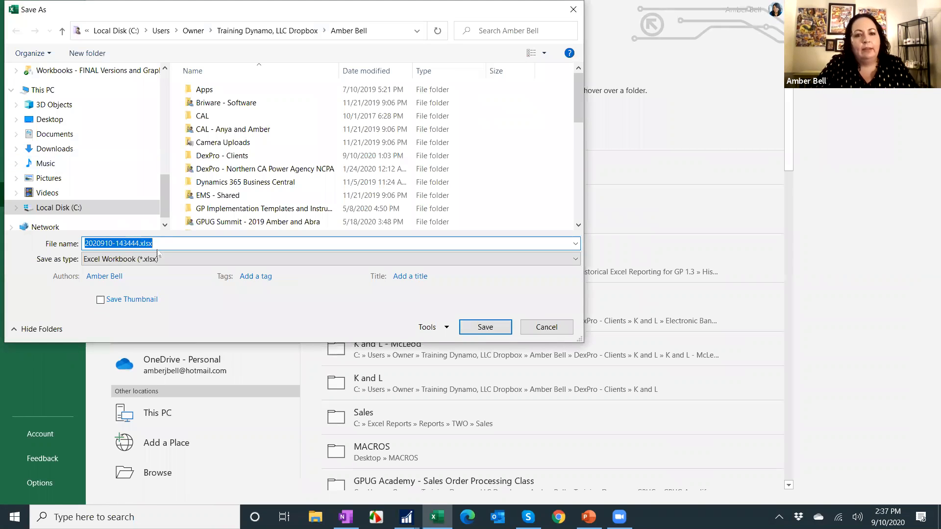
scroll(59, 117, up, 5)
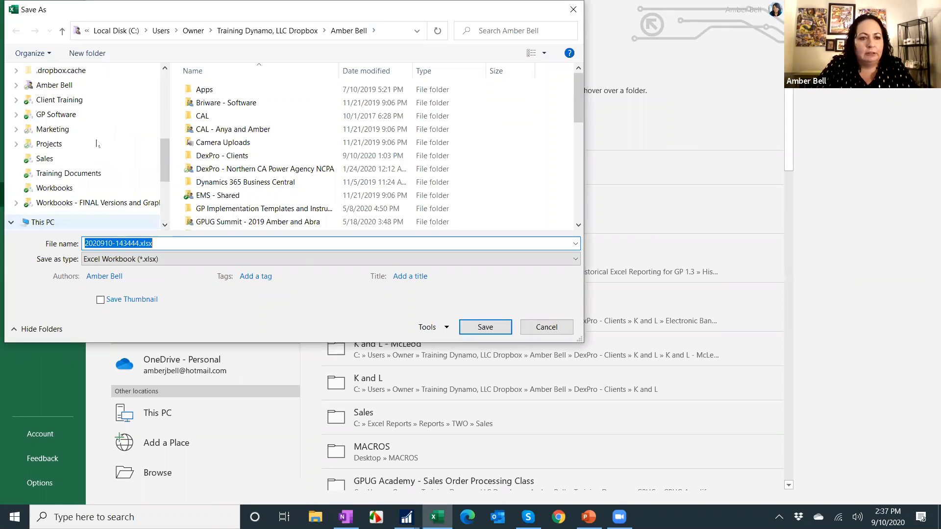
click(60, 96)
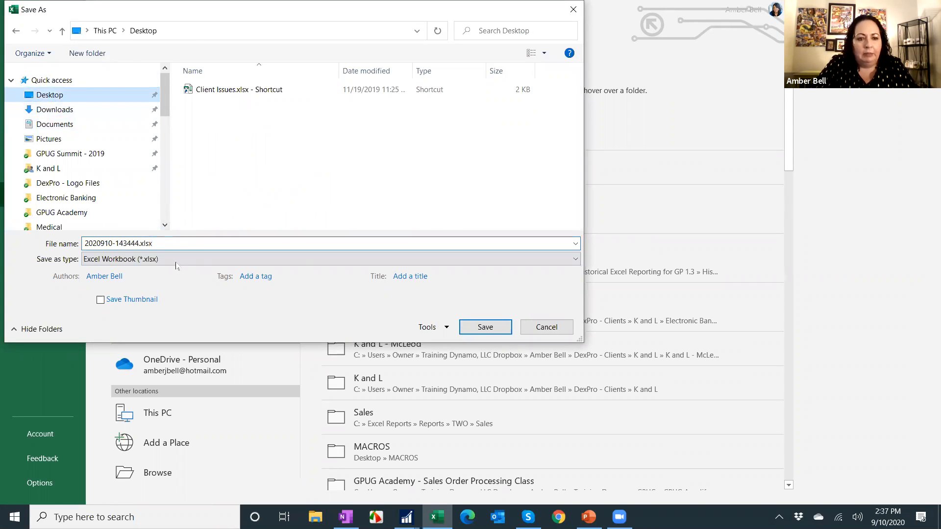
click(185, 262)
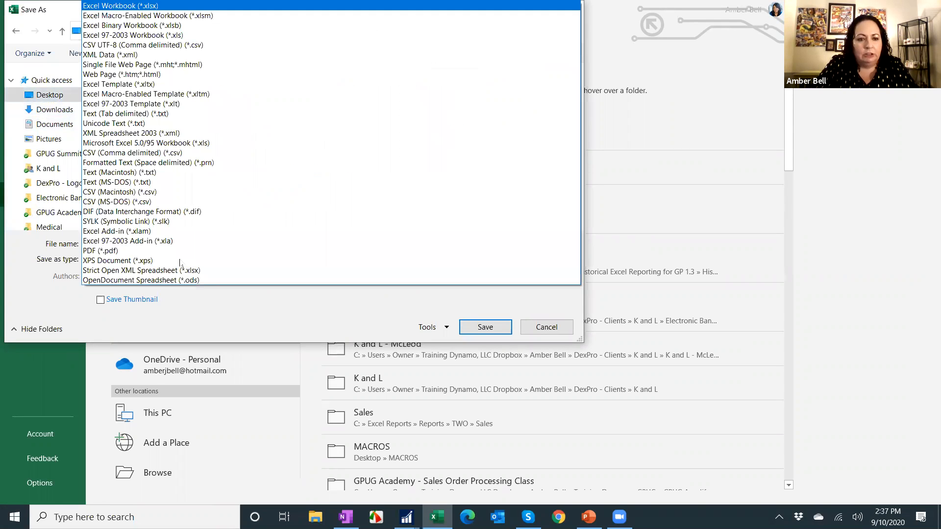
click(176, 94)
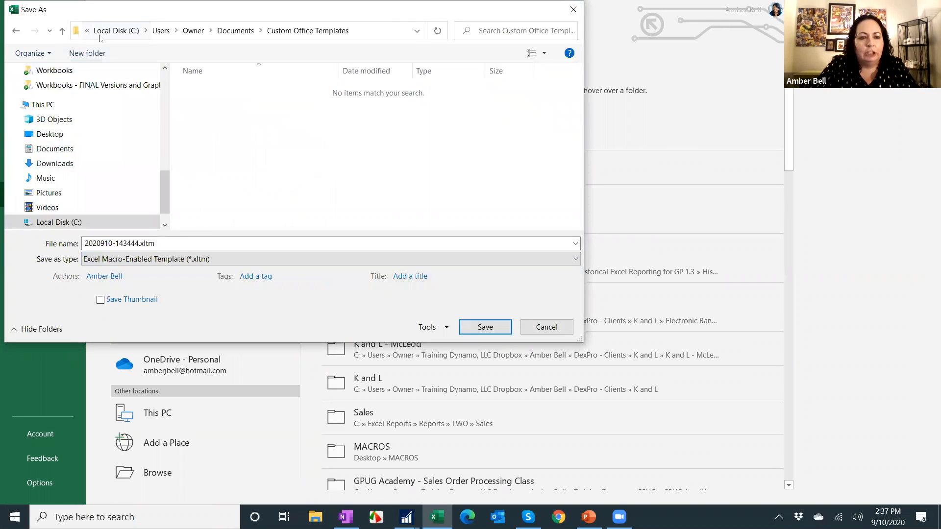
click(121, 31)
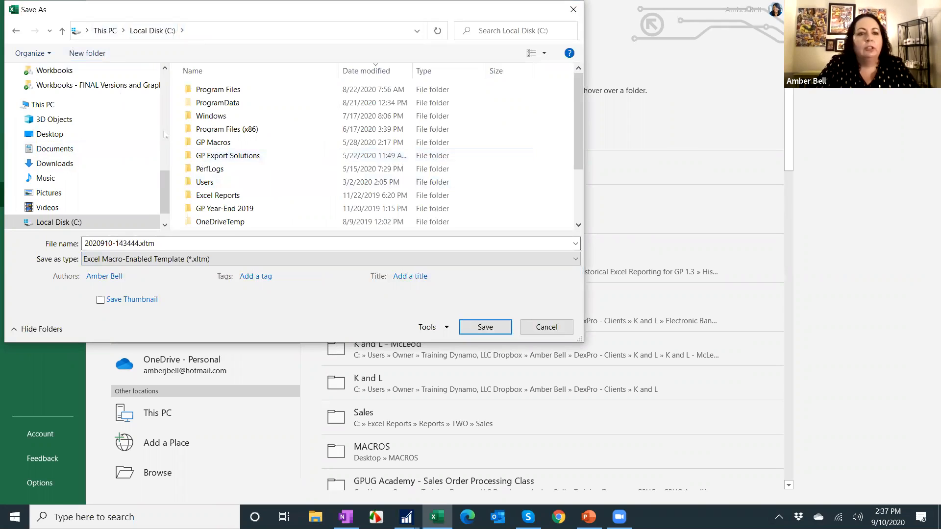
scroll(166, 198, up, 5)
click(51, 80)
click(51, 95)
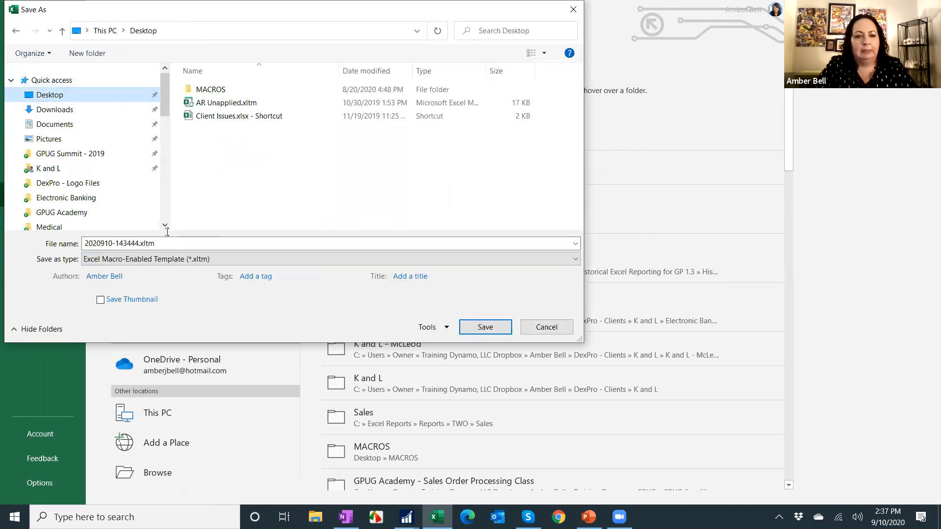
click(124, 241)
click(135, 244)
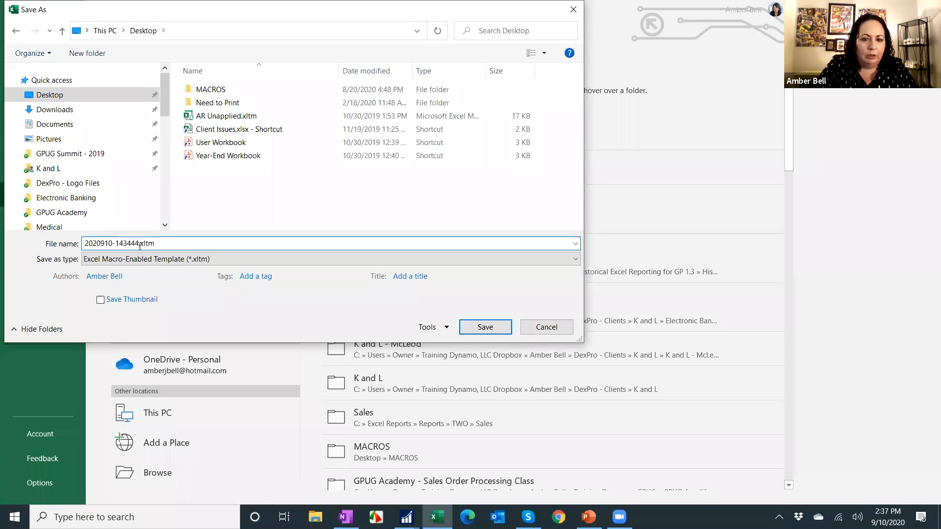
drag(135, 244, 83, 244)
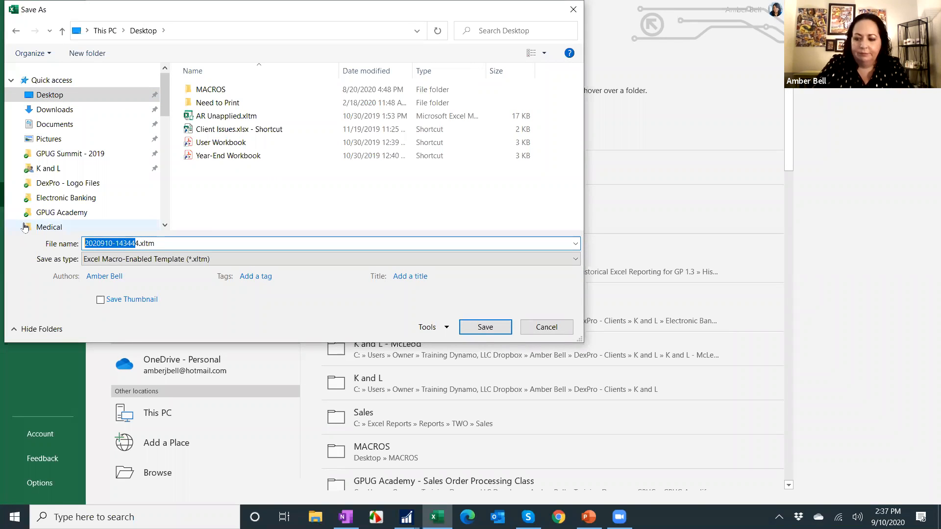
key(BackSpace)
text(Salesperson)
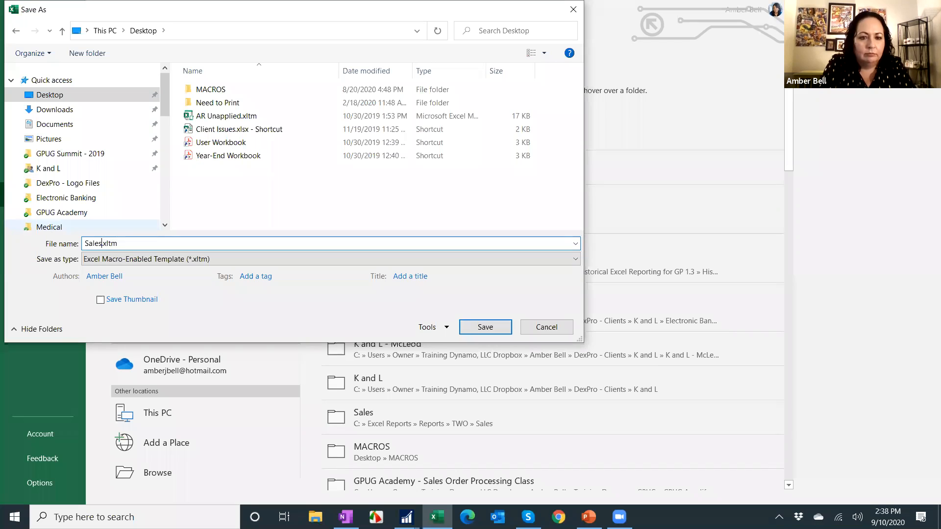
text( Report)
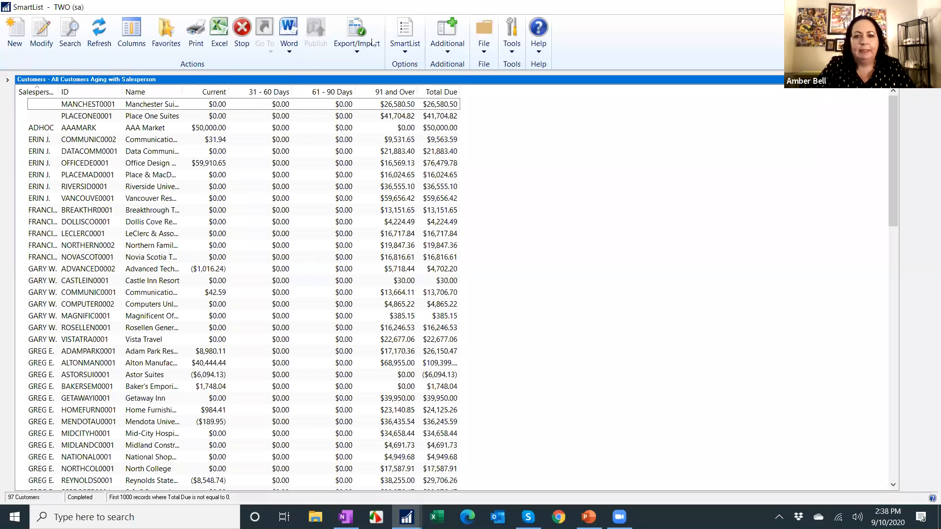
Switch to SmartList and open the Export Solutions window.
click(405, 36)
click(431, 210)
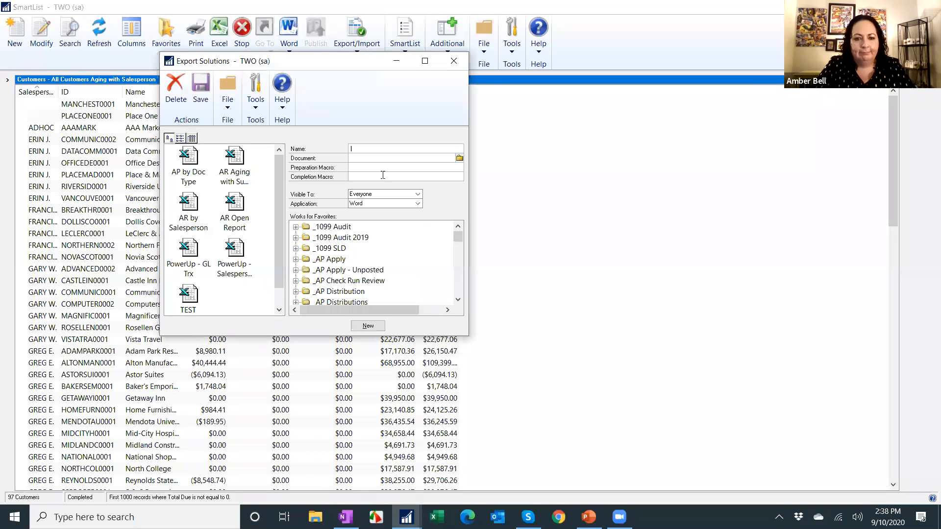
Name the new export solution "Salesperson Report - AR Aging".
text(Salesperson )
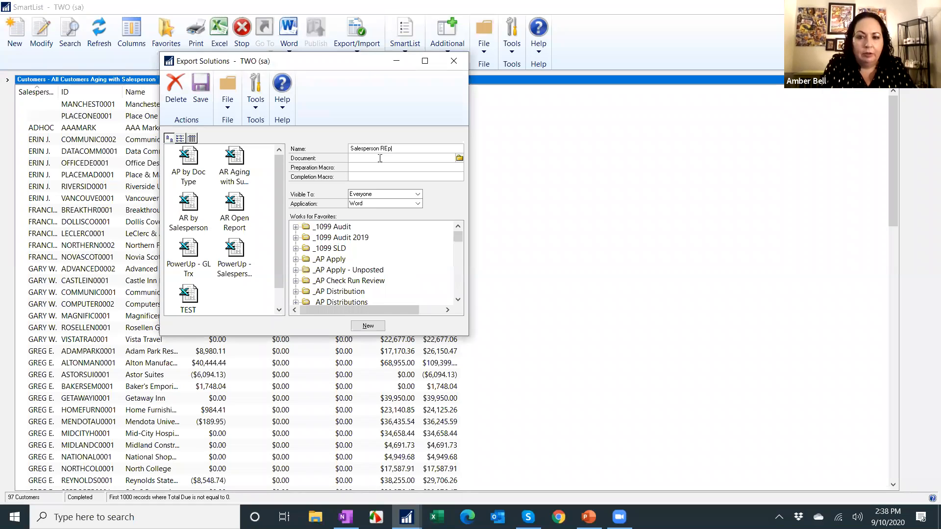
text(Repro)
key(BackSpace)
key(BackSpace)
text(ort - AR Aging)
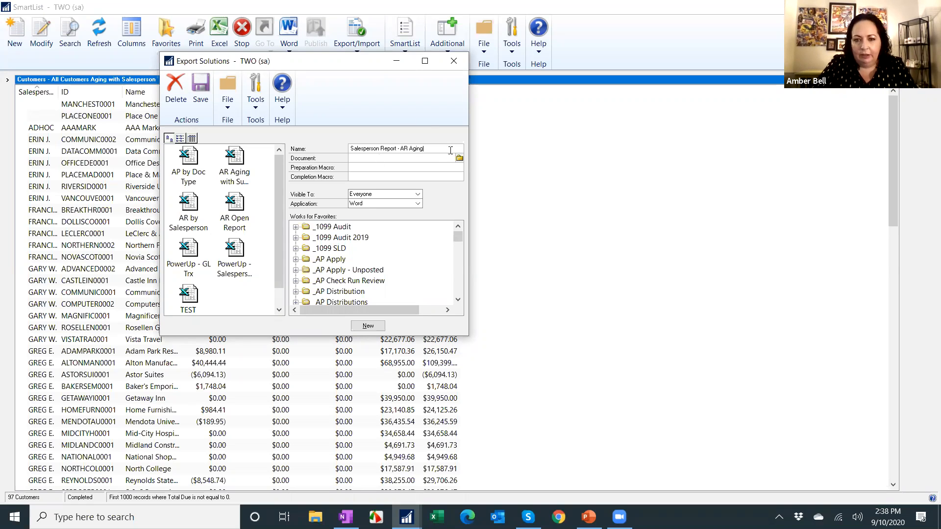
Browse the Desktop and select Salesperson Report.xltm as the solution's document.
click(460, 159)
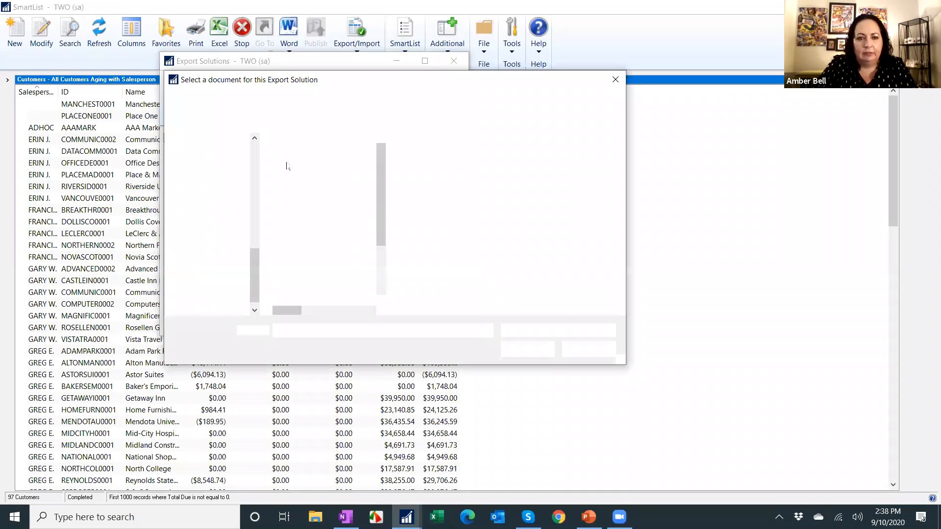
scroll(216, 172, up, 8)
click(209, 165)
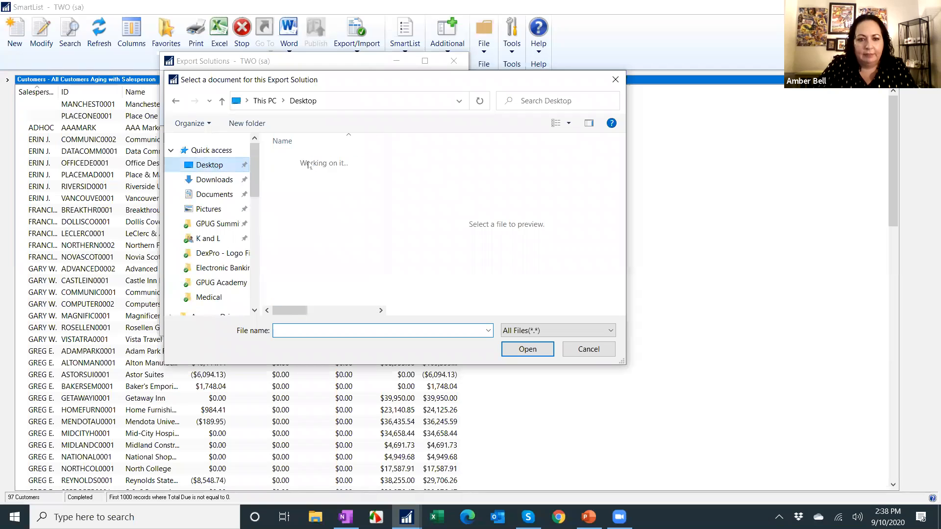
scroll(336, 186, down, 12)
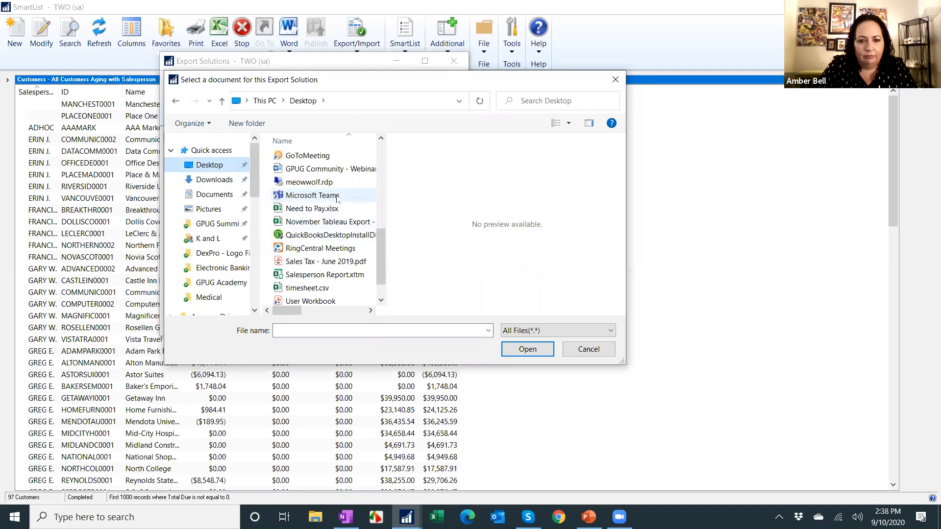
click(323, 245)
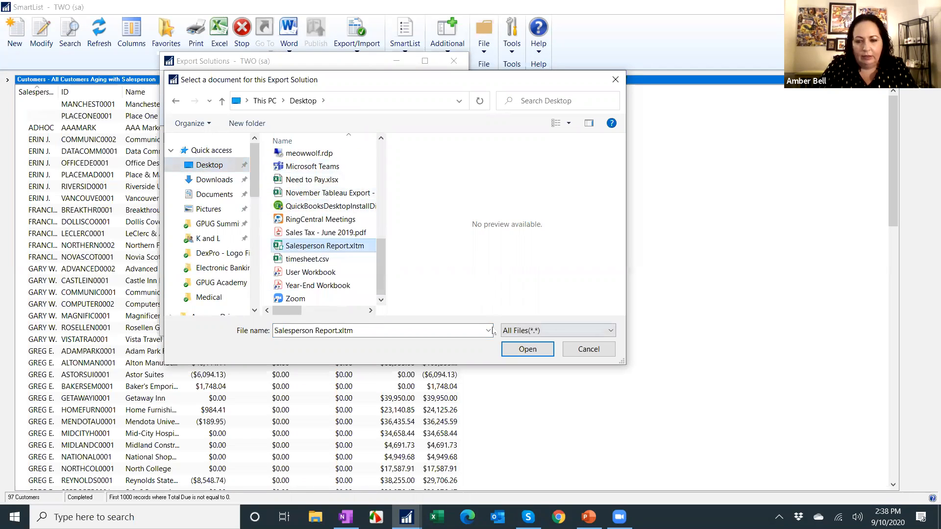
click(522, 343)
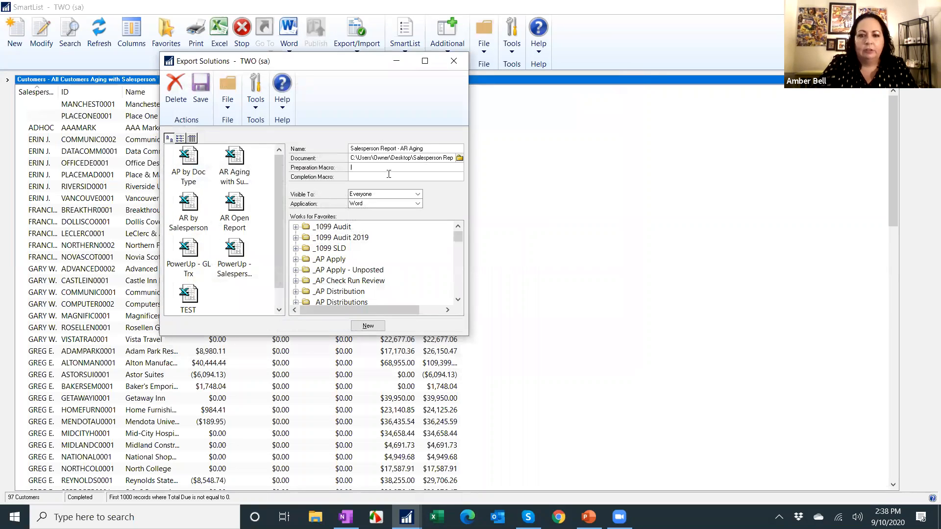
Enter Clear as the preparation macro and Format as the completion macro, and set the application to Excel.
text(lear)
key(Tab)
text(Format)
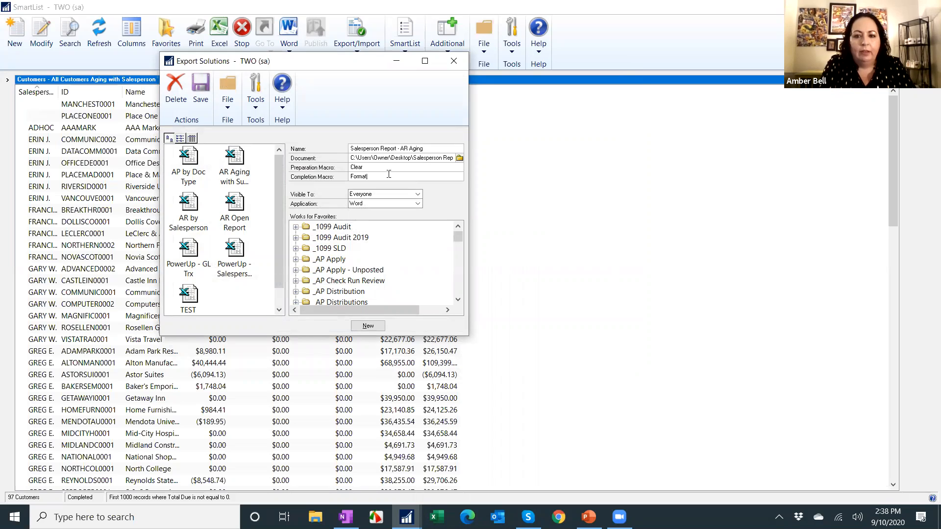
click(368, 203)
click(370, 219)
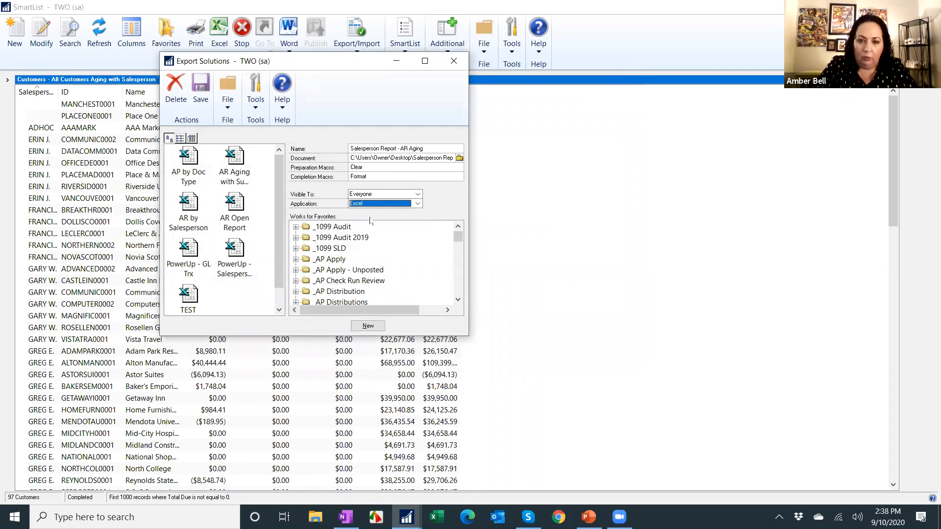
Tick the All Customers Aging with Salesperson favorite under Customers, save the export solution and close the window.
scroll(385, 248, down, 10)
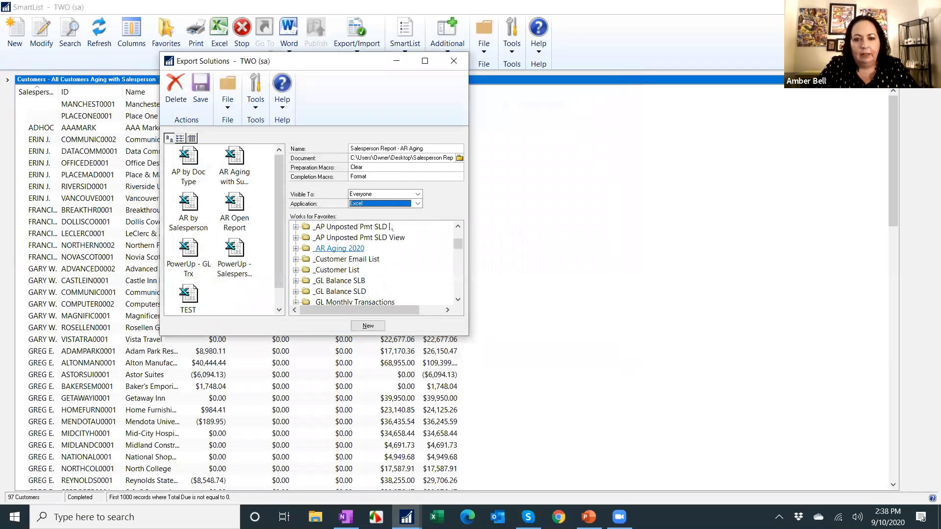
scroll(376, 280, down, 4)
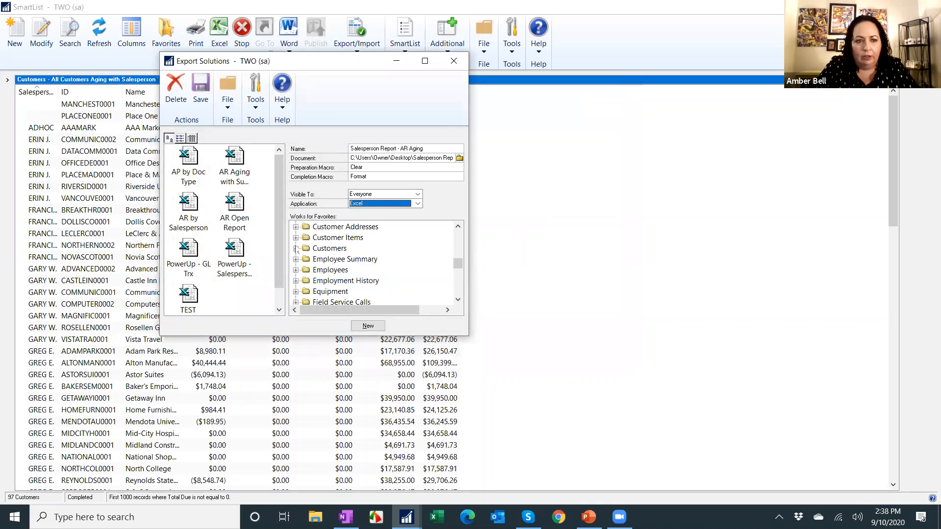
click(296, 249)
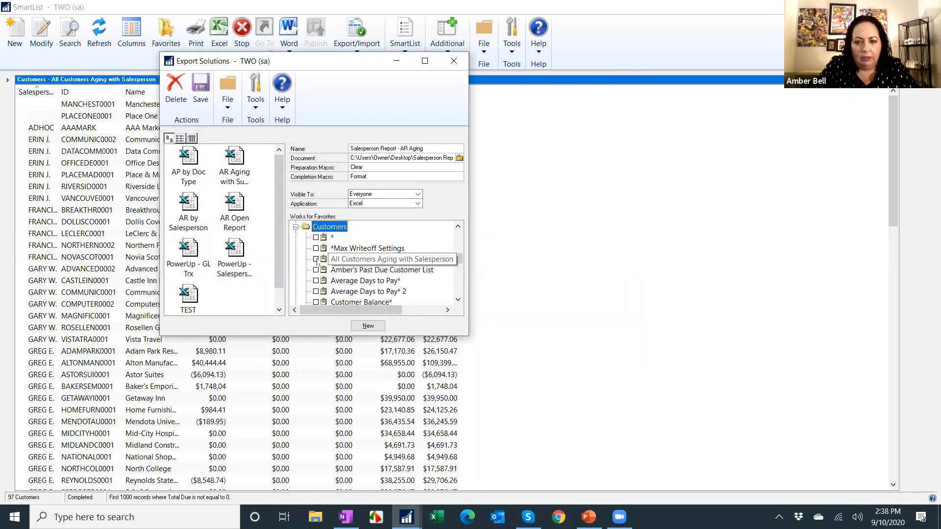
click(315, 259)
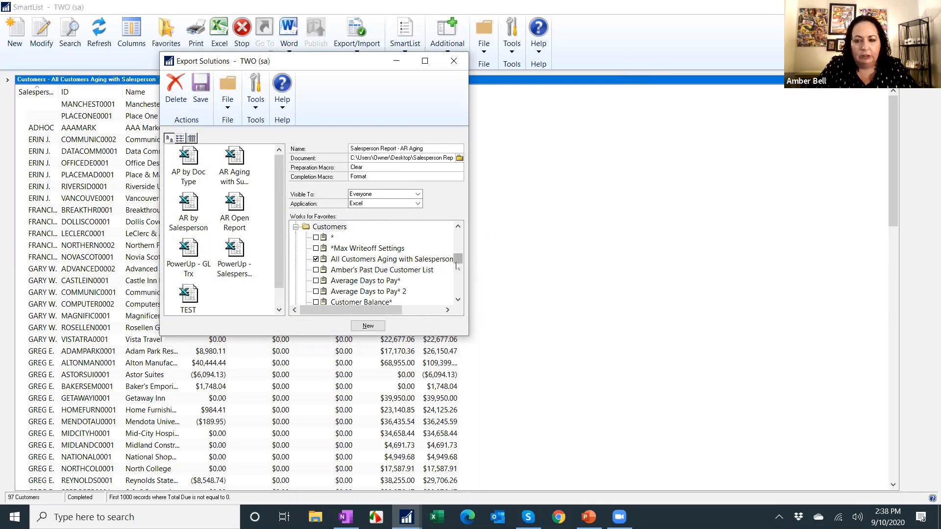
click(200, 89)
click(453, 61)
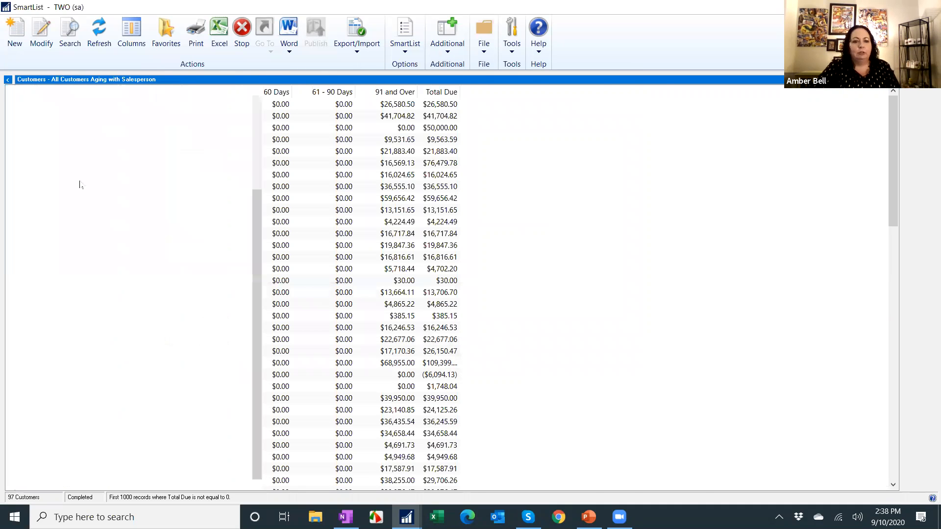
Open the All Customers Aging with Salesperson favorite and export it with the Salesperson Report - AR Aging solution.
click(64, 167)
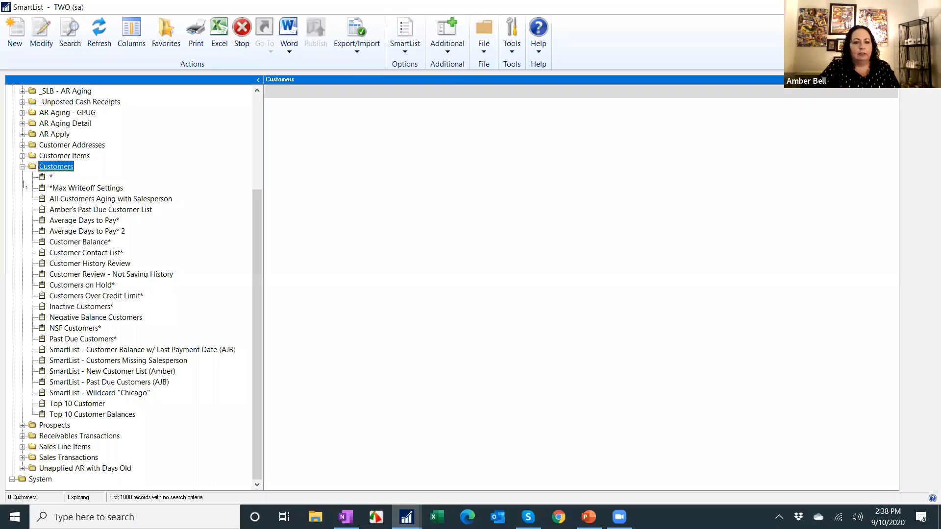
click(117, 199)
click(259, 80)
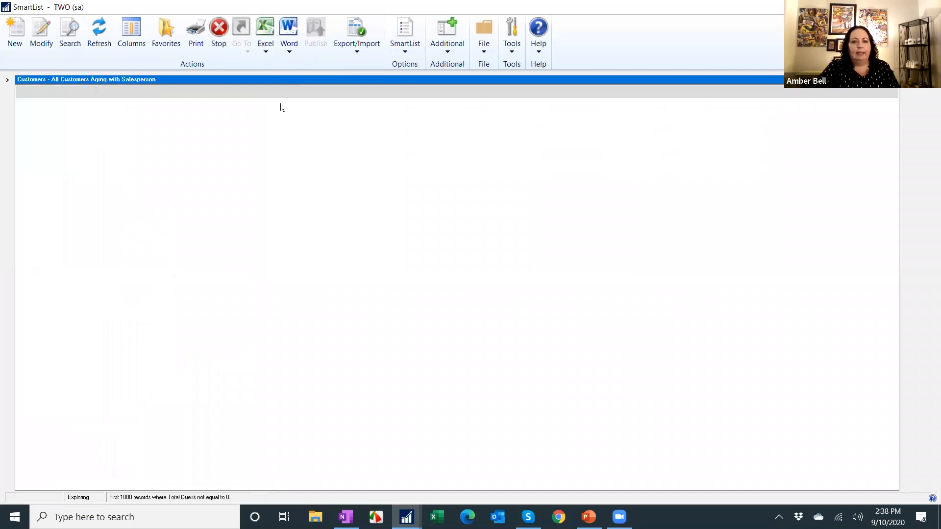
click(267, 49)
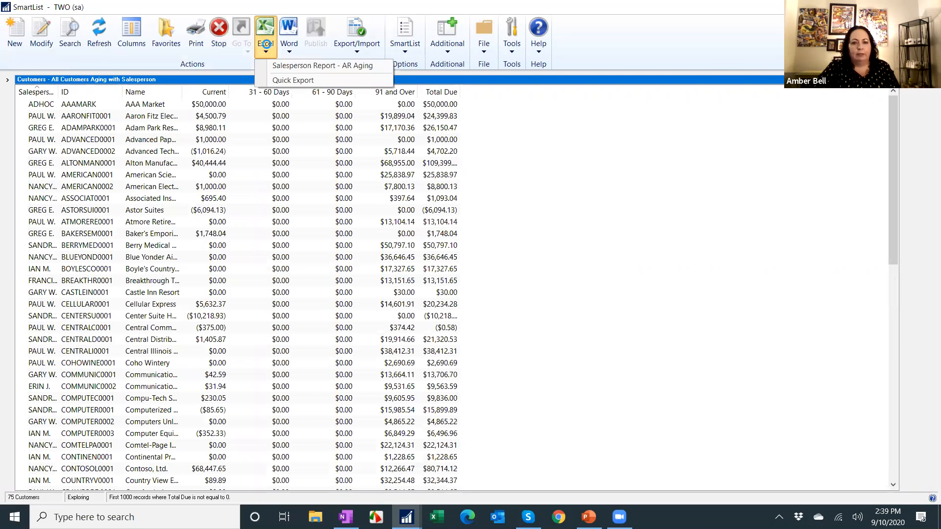
click(279, 65)
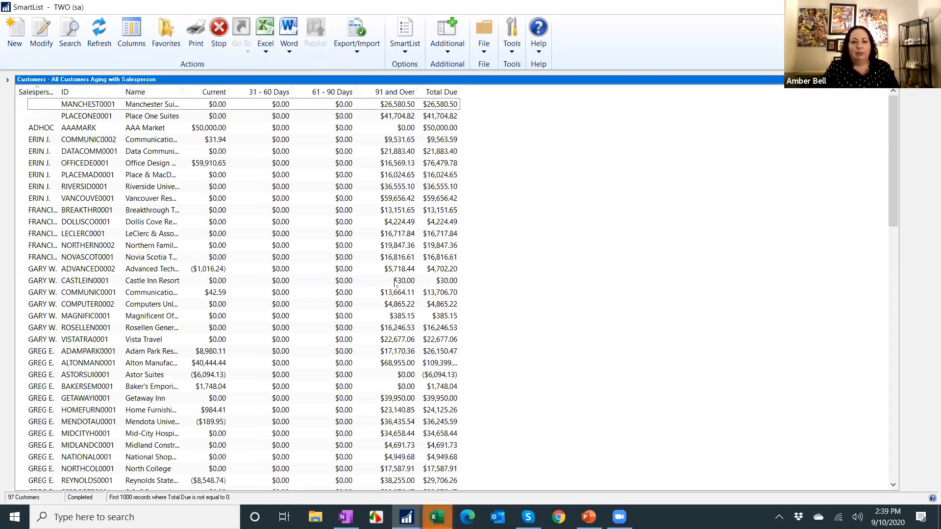
Switch to Excel and page through the exported report's print preview.
click(446, 509)
click(864, 50)
click(261, 9)
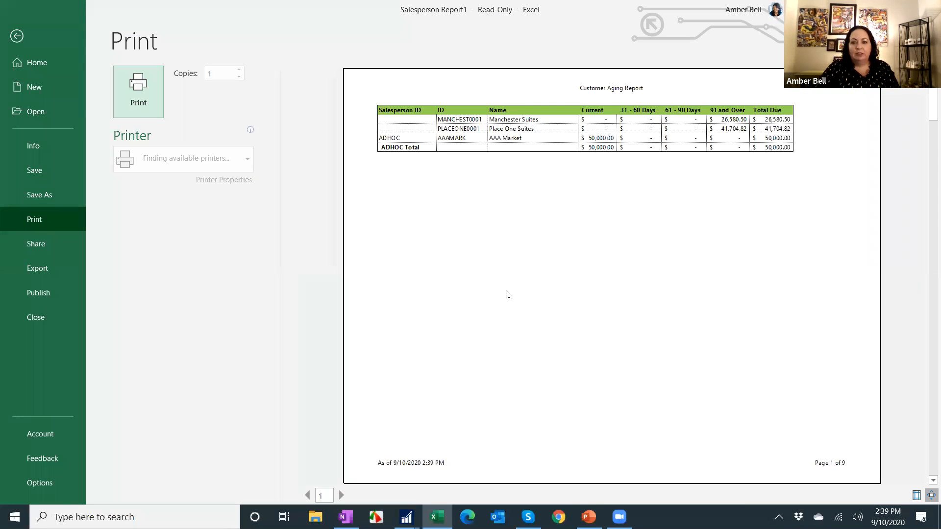
scroll(482, 249, down, 3)
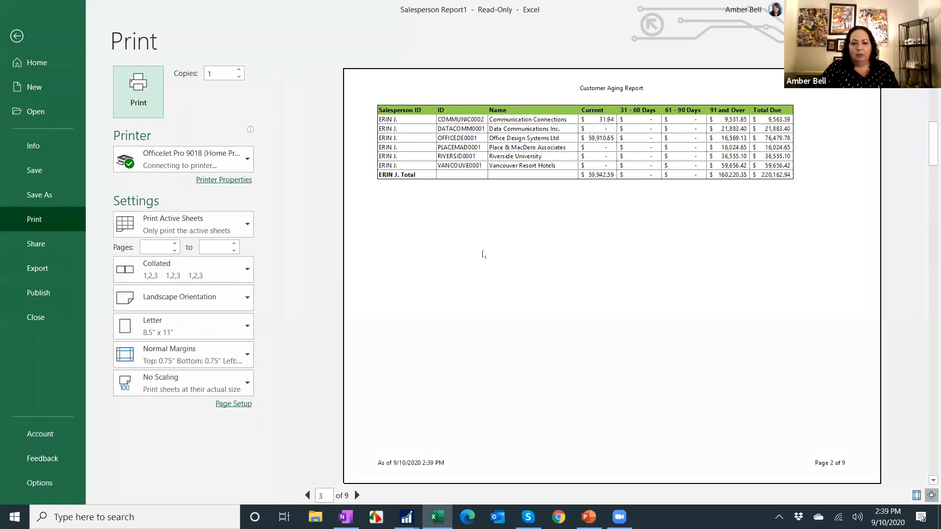
scroll(483, 249, down, 2)
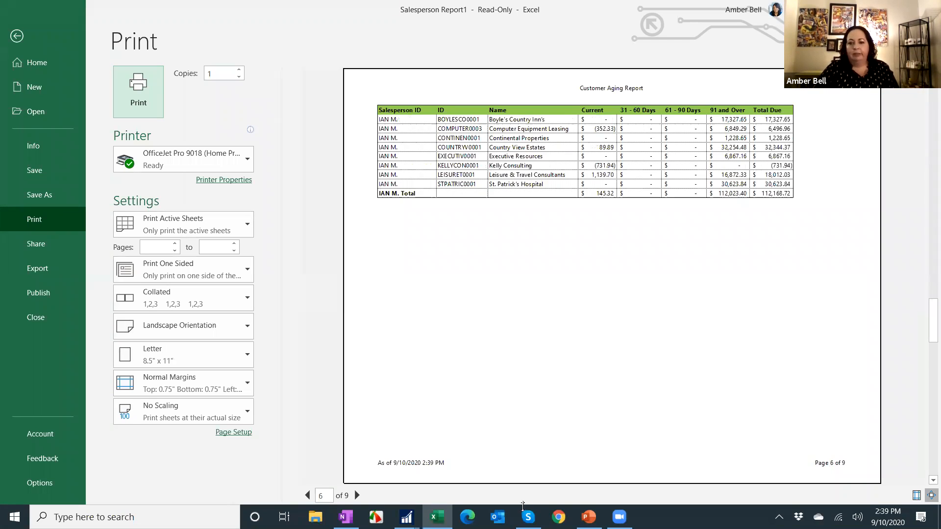
click(589, 517)
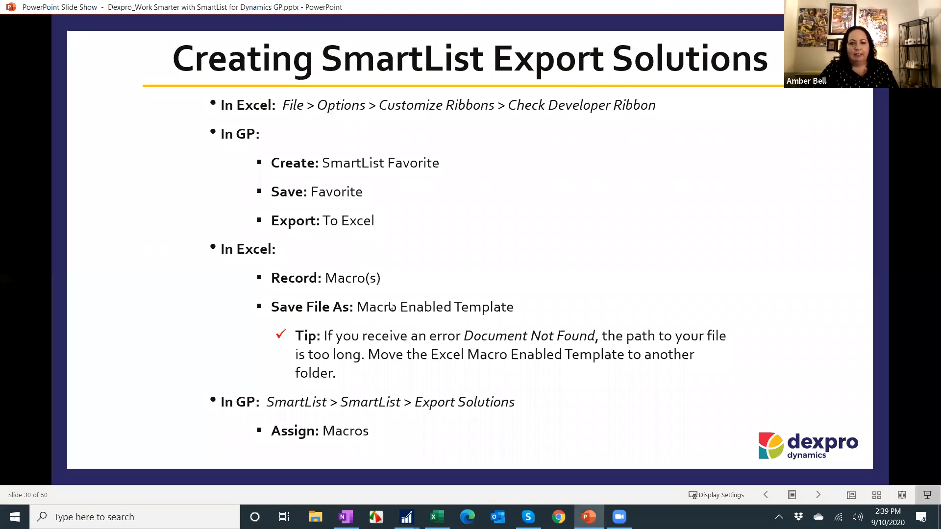
click(392, 305)
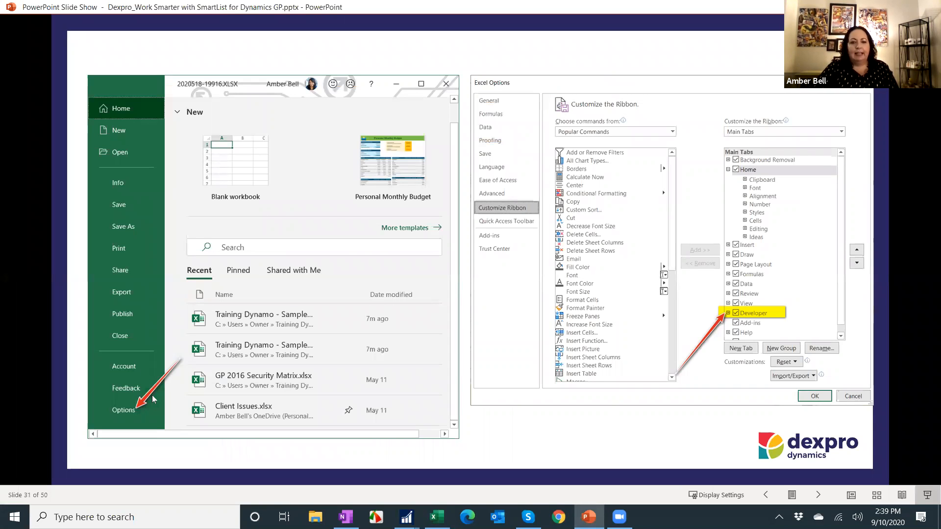
click(564, 318)
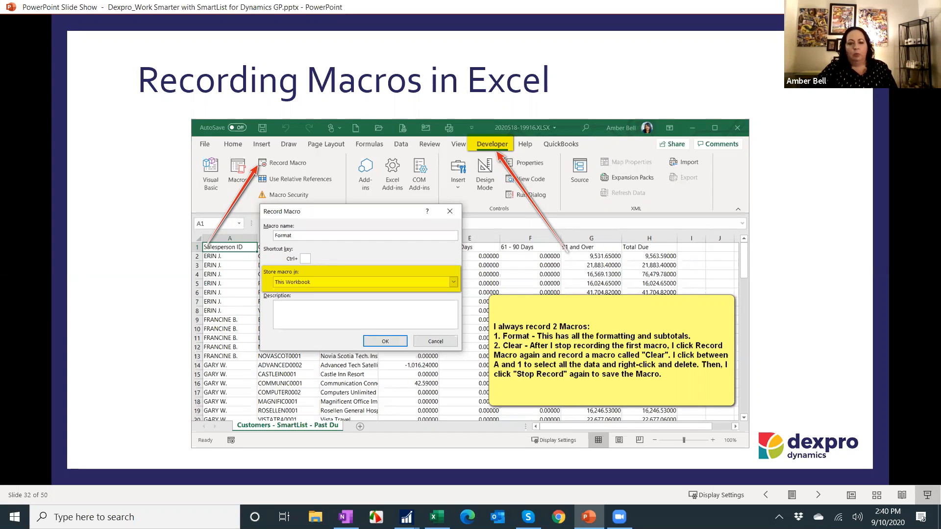
click(303, 317)
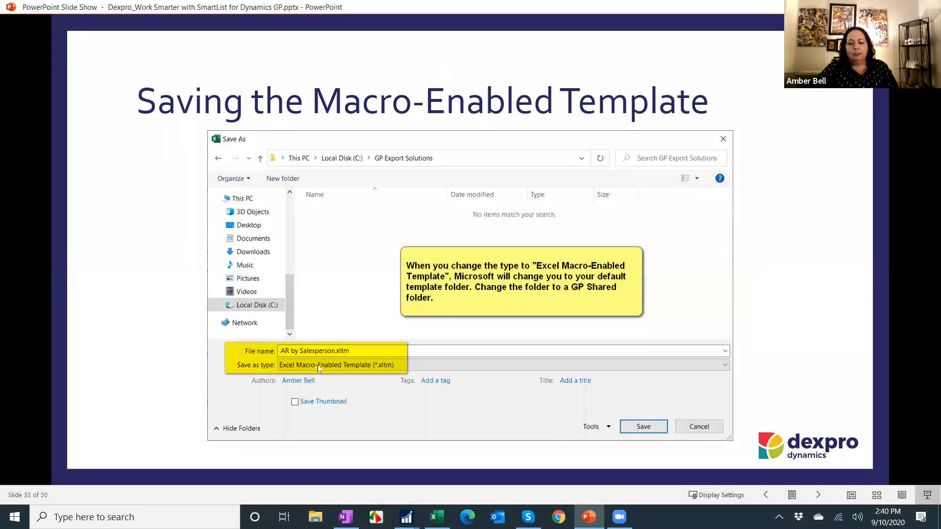